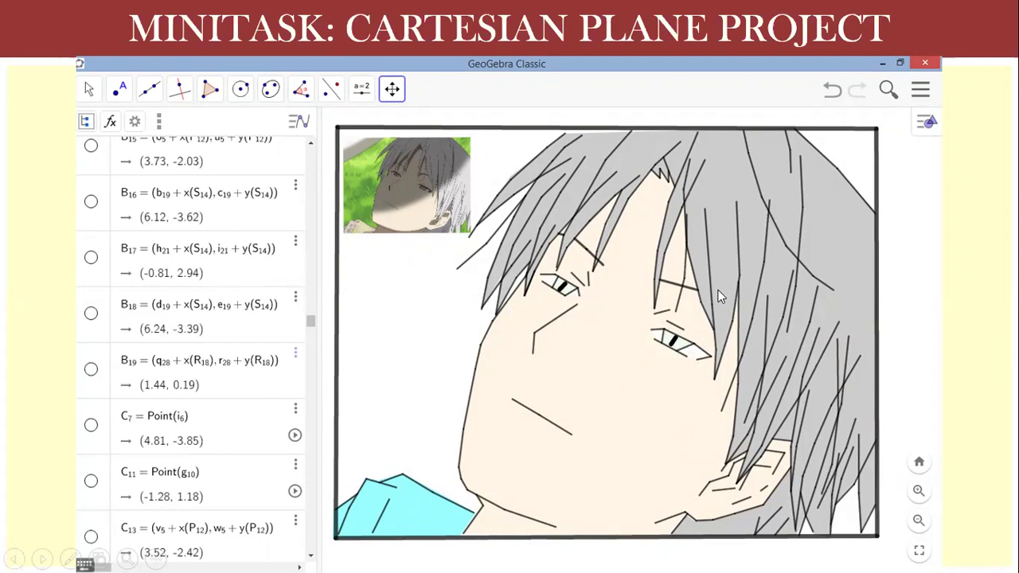
- Exit the PowerPoint slide show and bring up the Word activity sheet
key(Escape)
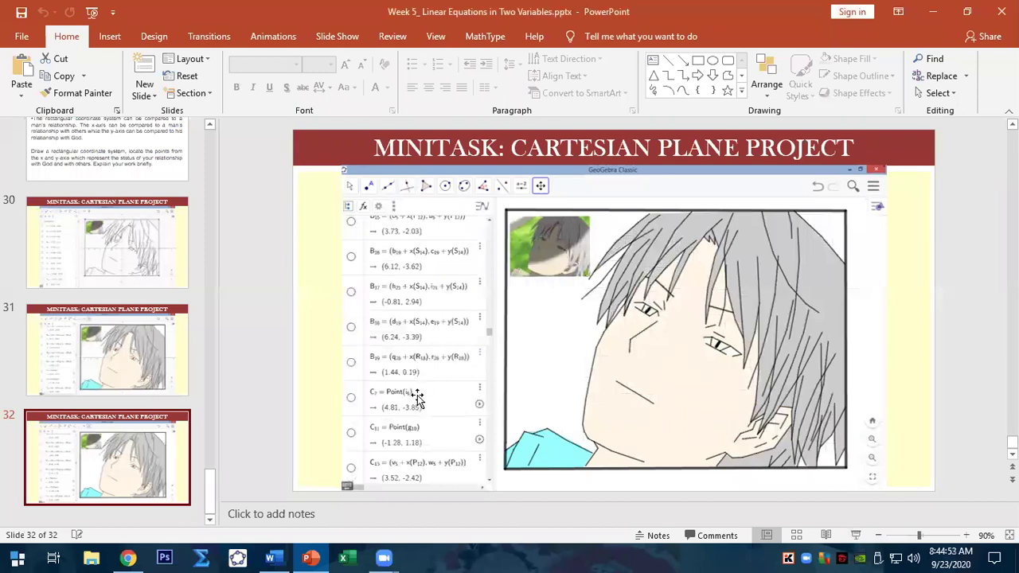
click(270, 557)
drag(1012, 378, 1011, 139)
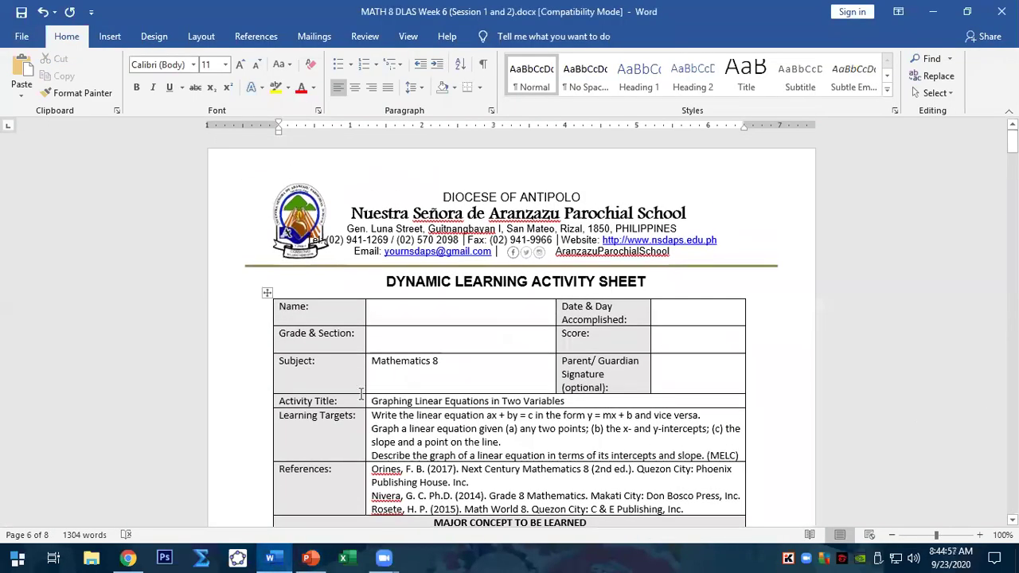
- Enter the student's name, section 8C and date SEPT 23, 2020, then scroll to page 4
click(468, 317)
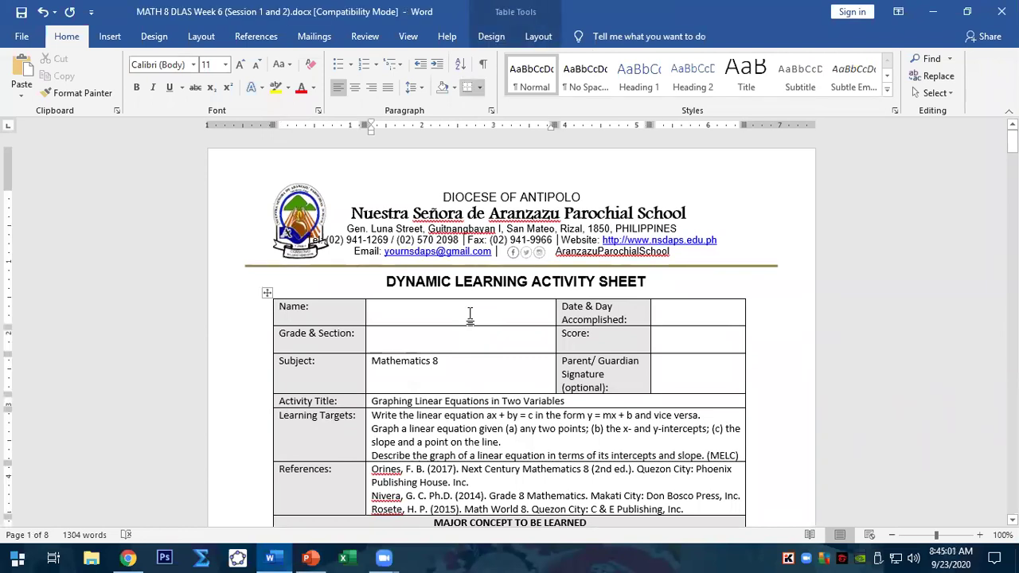
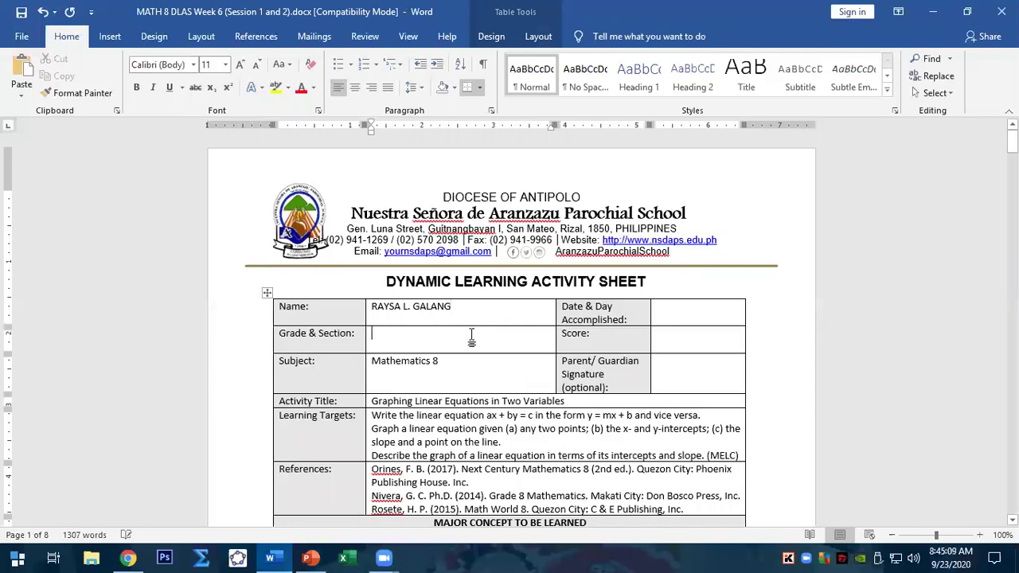
text(8C)
click(704, 313)
text(SE)
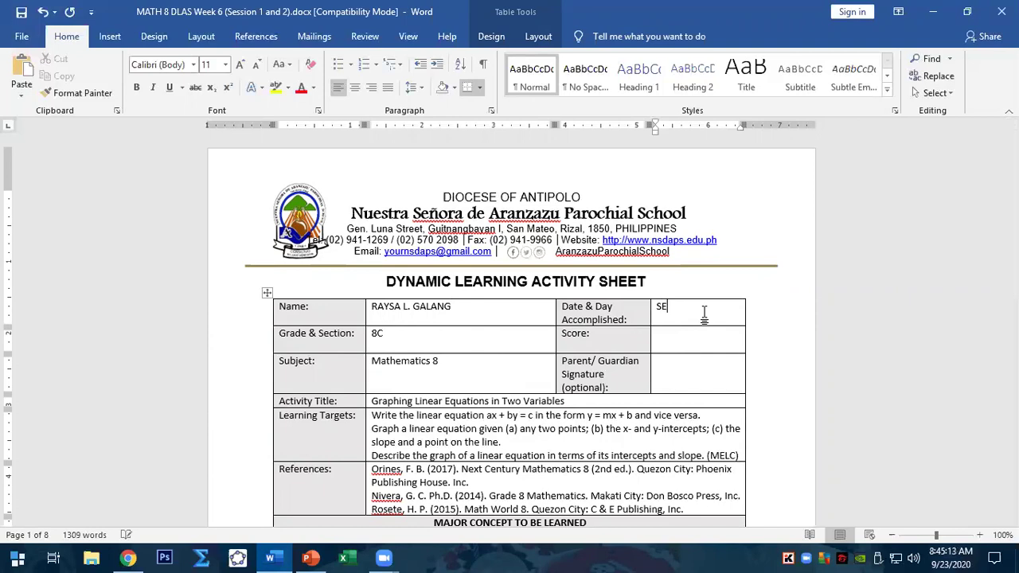
text(PT 23, 2020)
drag(1011, 141, 1011, 286)
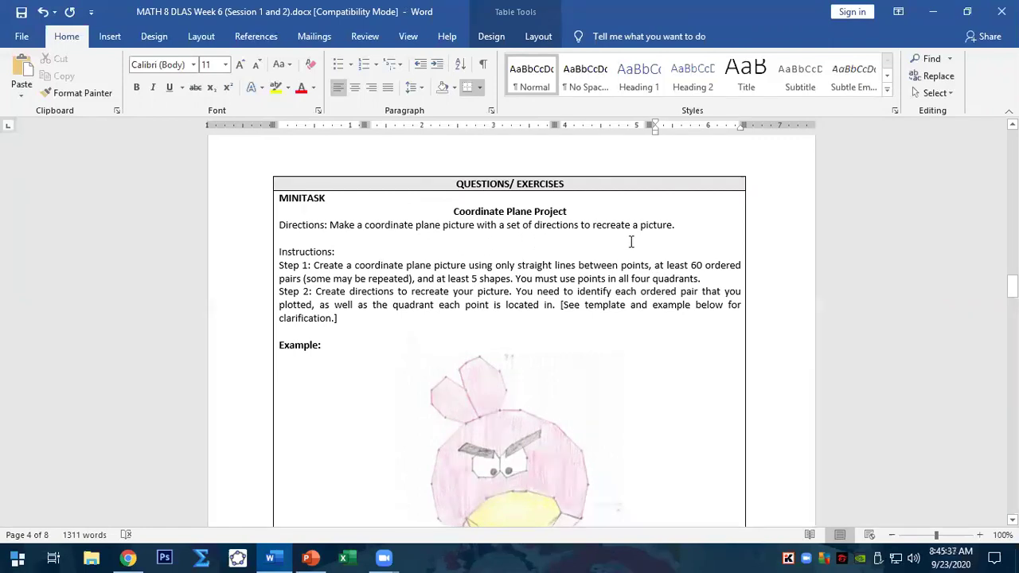
- Scroll past the example, shape tables and page 5 rubric to the blank grid on page 6
click(1012, 286)
drag(1011, 286, 1011, 293)
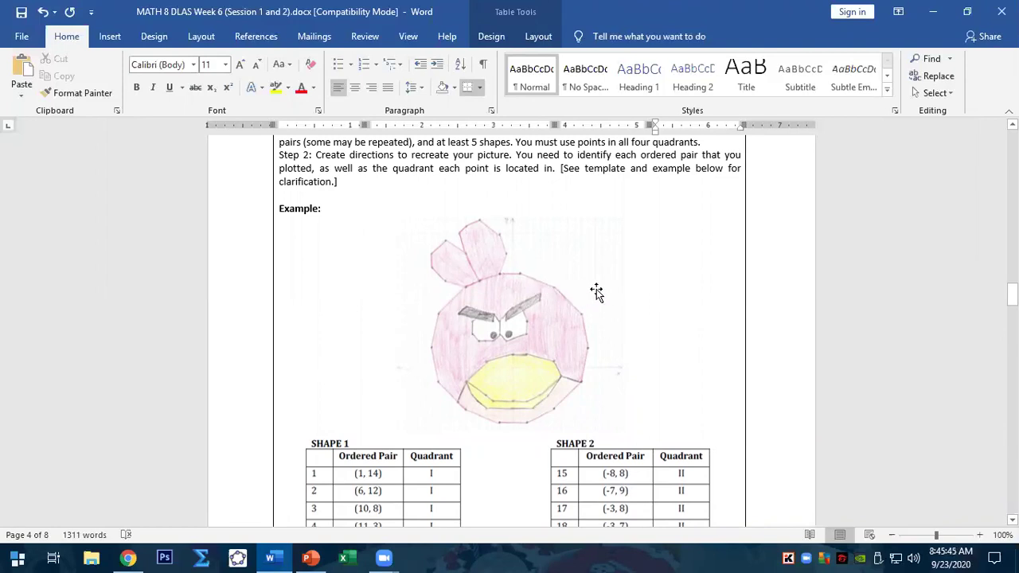
scroll(598, 295, down, 3)
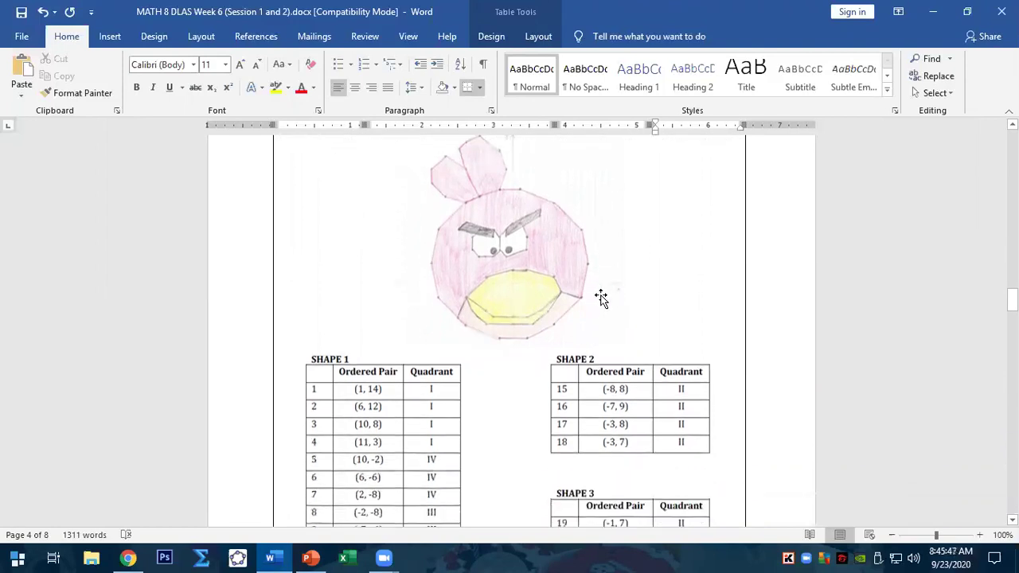
scroll(478, 319, down, 1)
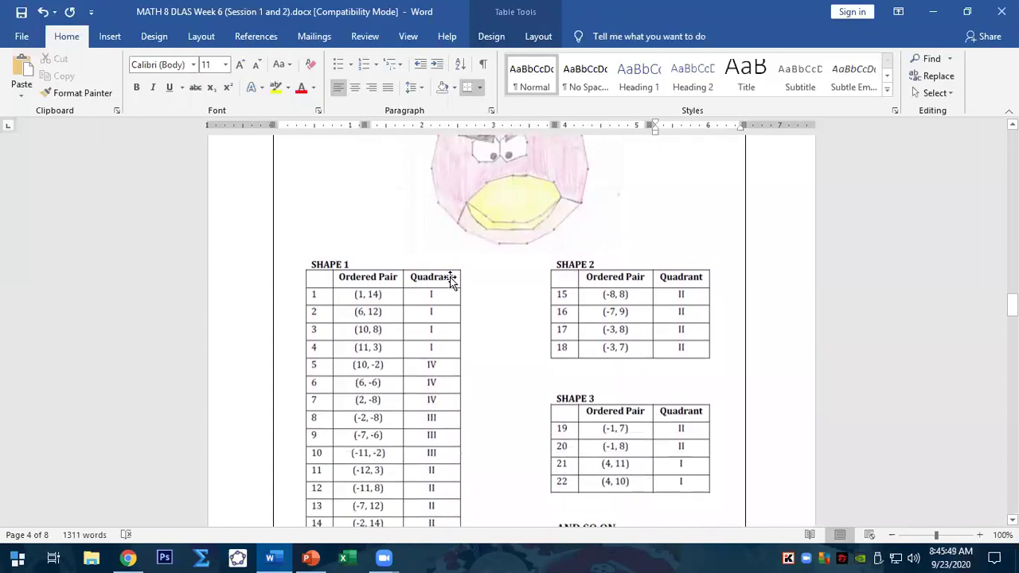
scroll(581, 295, up, 2)
scroll(622, 271, down, 6)
scroll(621, 270, down, 7)
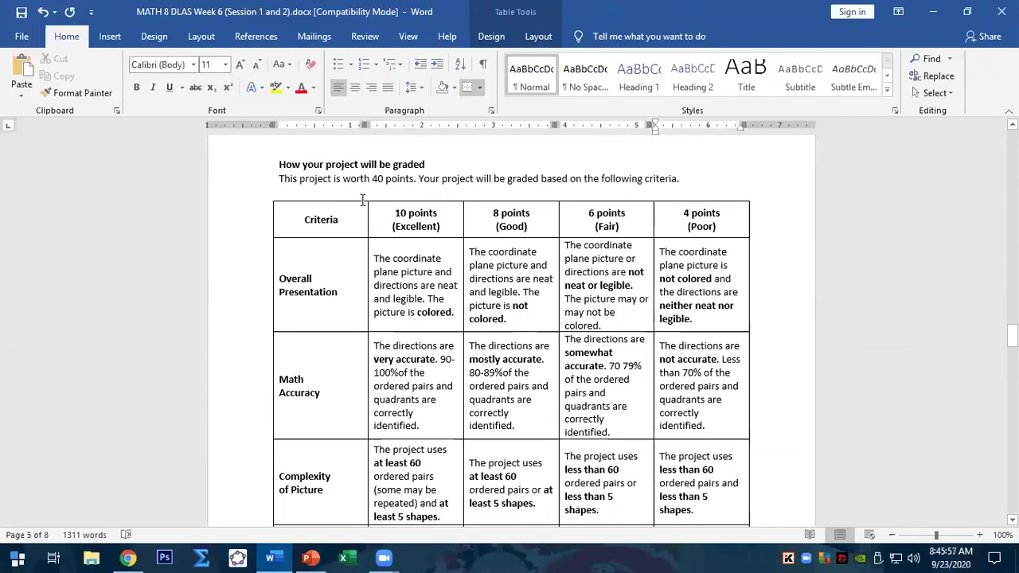
scroll(674, 229, down, 4)
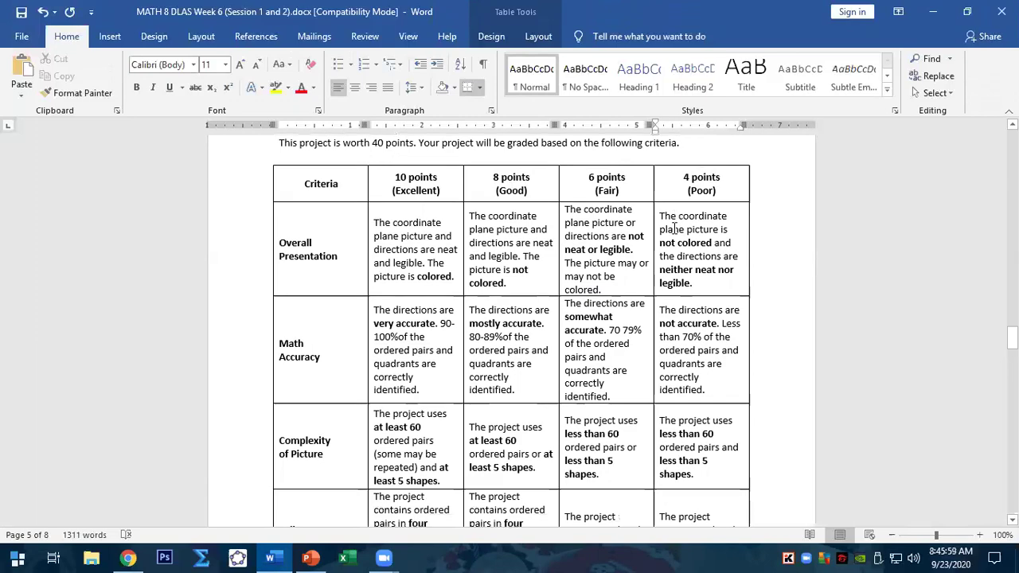
scroll(674, 229, down, 5)
scroll(663, 264, up, 4)
scroll(664, 264, down, 2)
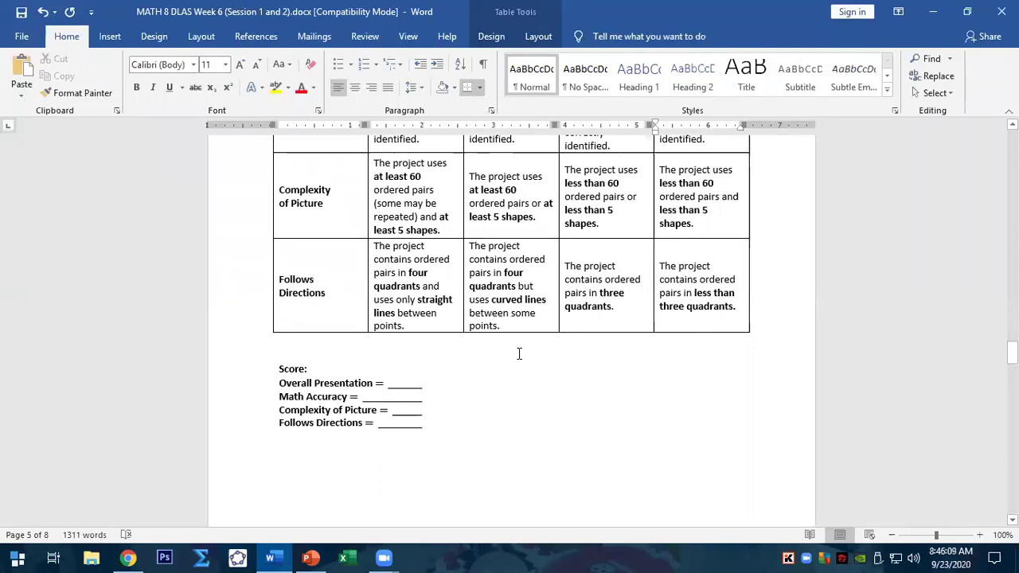
scroll(519, 353, down, 8)
scroll(519, 353, down, 2)
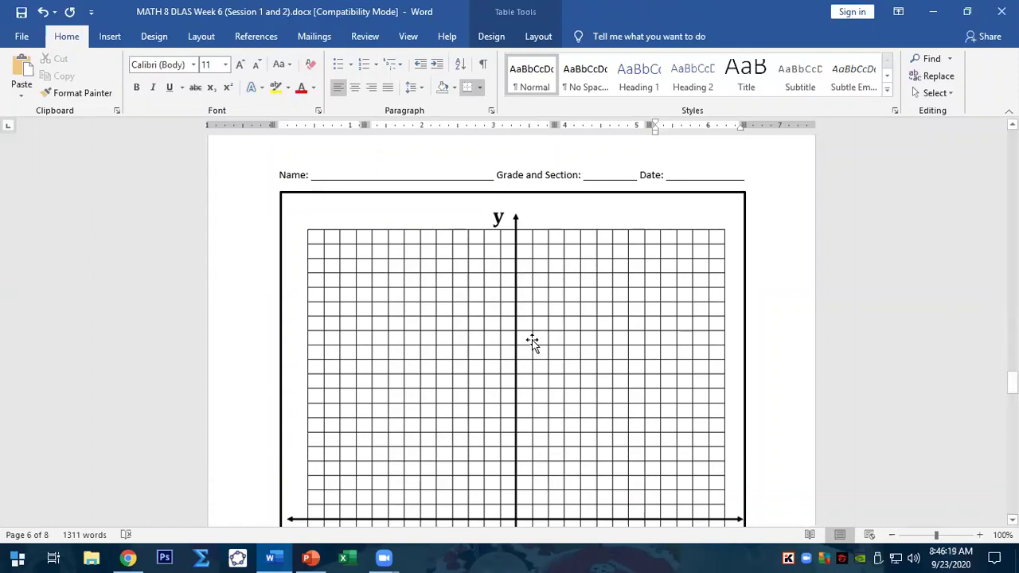
- Scroll over the coordinate grid down to the page with the empty Shape 1 and Shape 4 tables
scroll(500, 321, down, 1)
scroll(477, 229, up, 1)
scroll(514, 275, down, 1)
scroll(535, 251, down, 6)
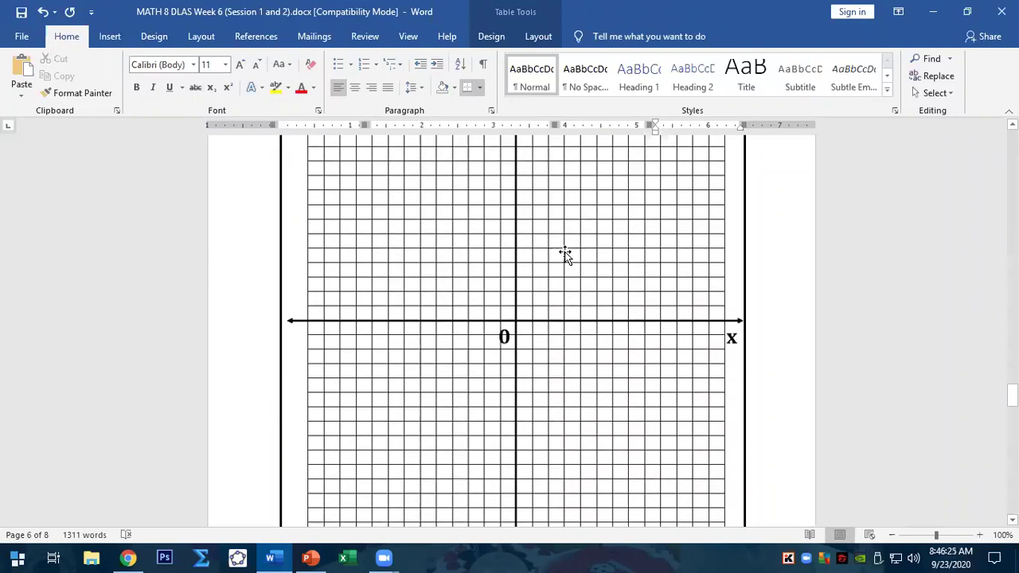
scroll(548, 305, up, 2)
scroll(550, 304, up, 2)
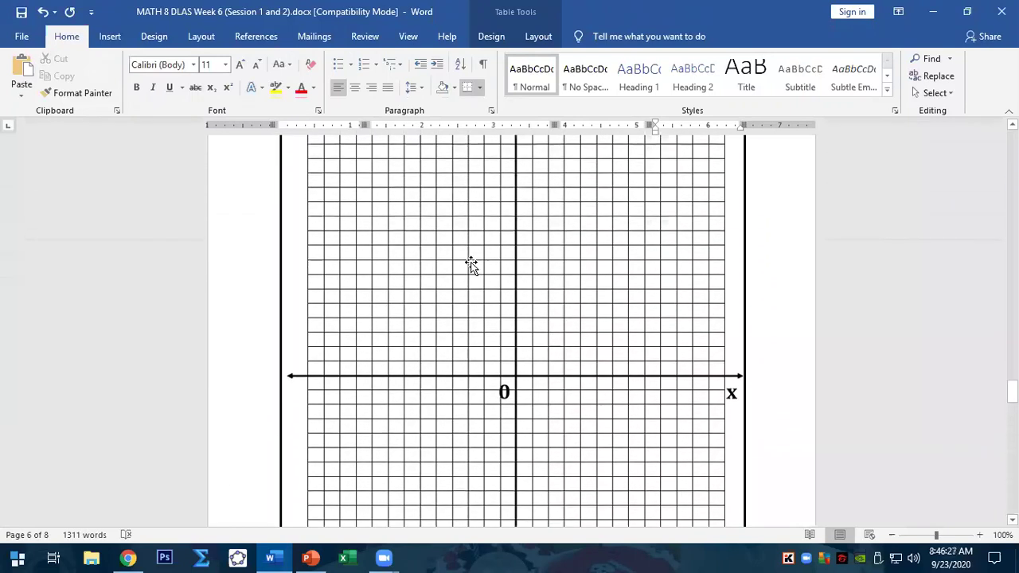
scroll(641, 325, up, 3)
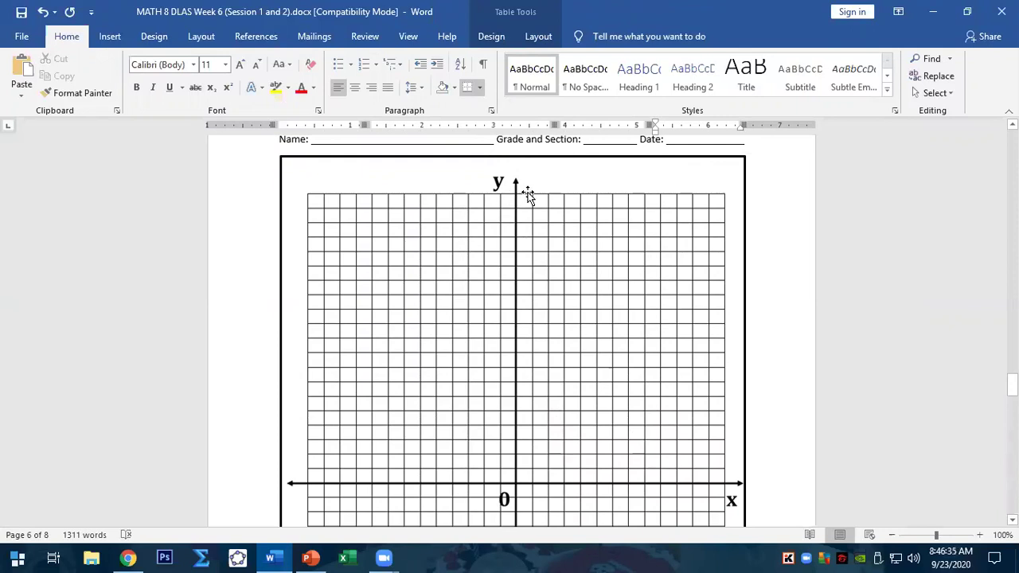
scroll(502, 314, down, 1)
scroll(502, 315, down, 6)
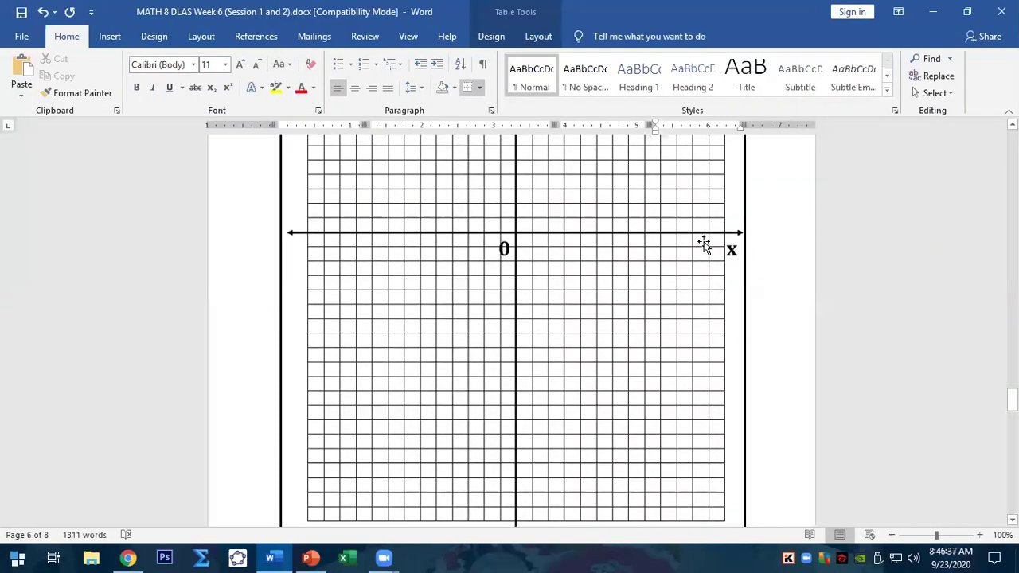
scroll(687, 314, up, 6)
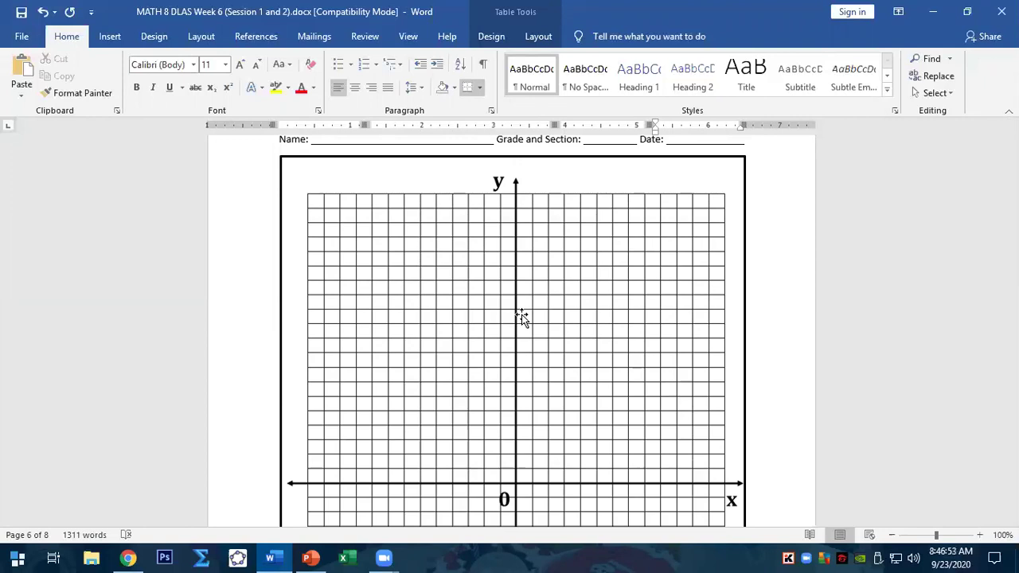
scroll(522, 314, down, 10)
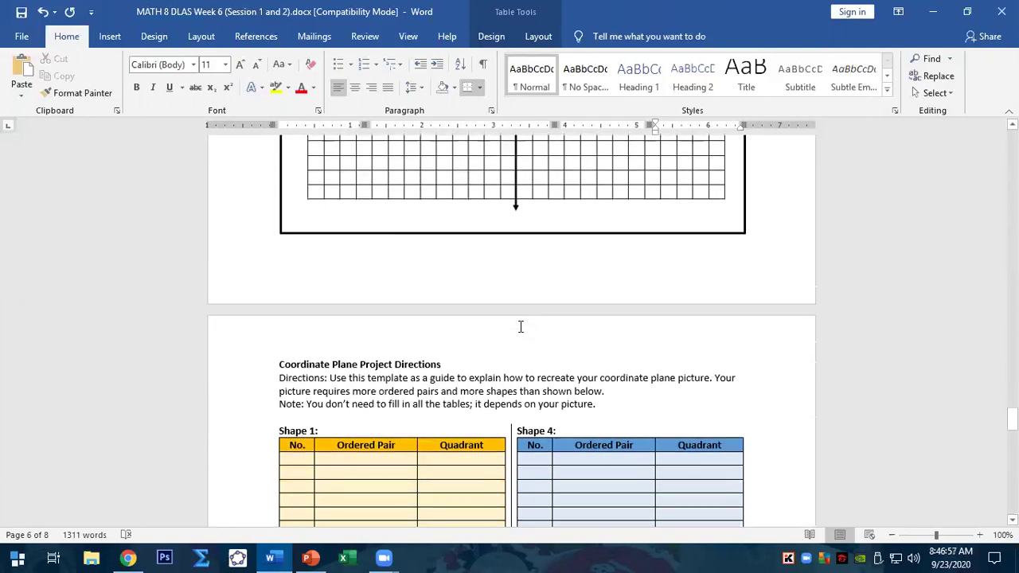
scroll(519, 326, down, 3)
scroll(516, 327, down, 3)
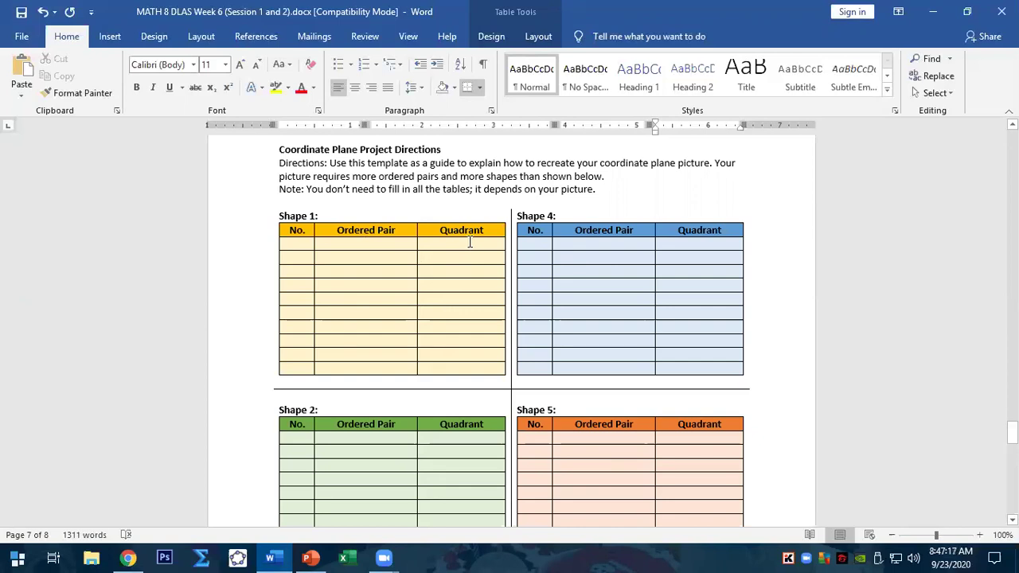
scroll(470, 243, down, 9)
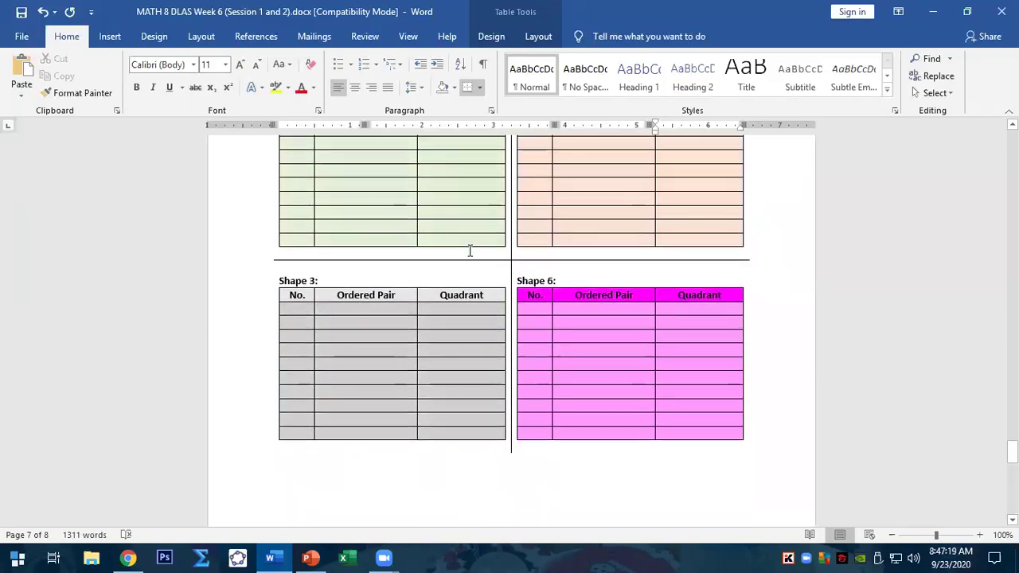
scroll(470, 251, down, 3)
scroll(470, 251, up, 3)
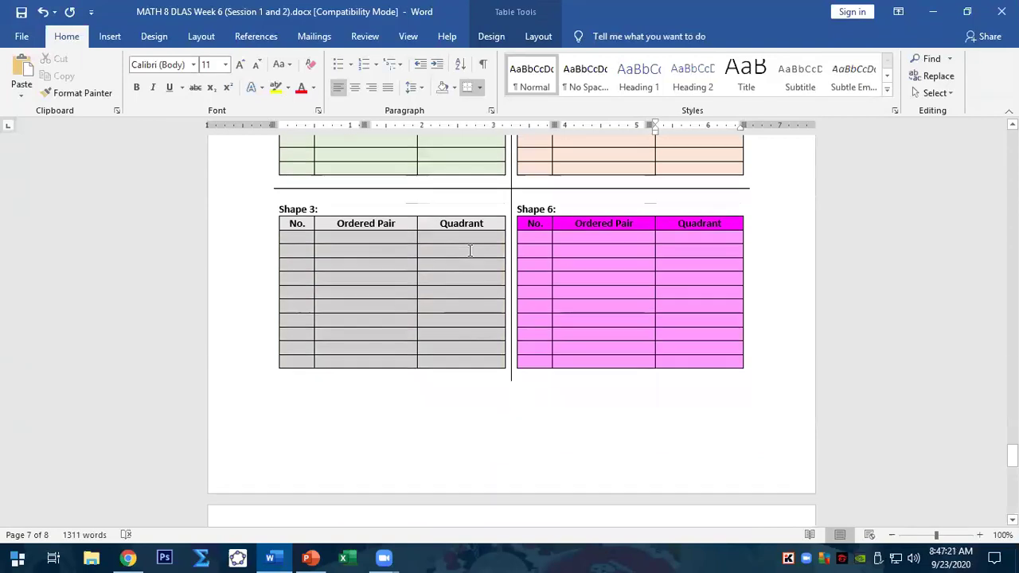
scroll(470, 251, up, 3)
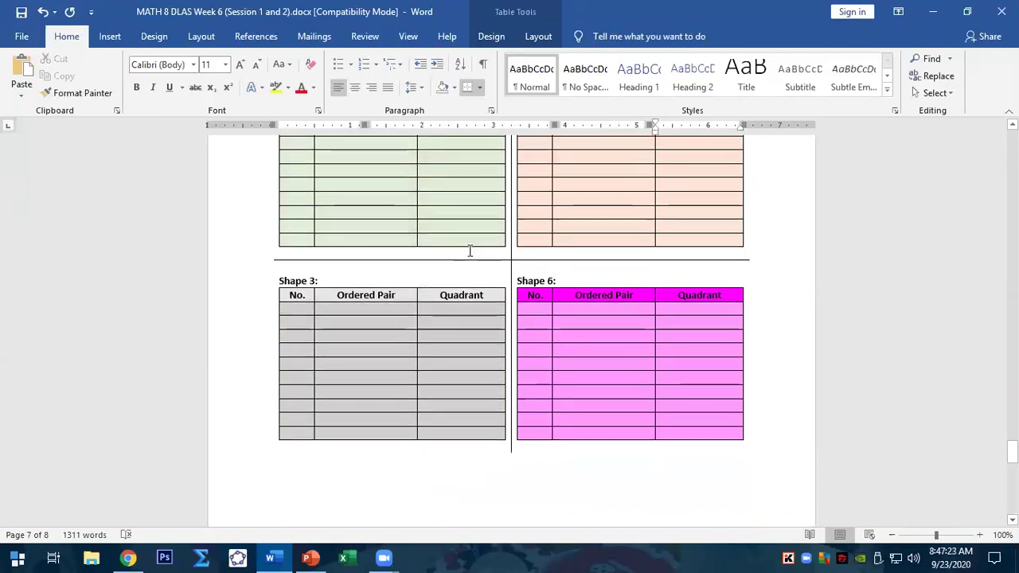
scroll(470, 251, up, 3)
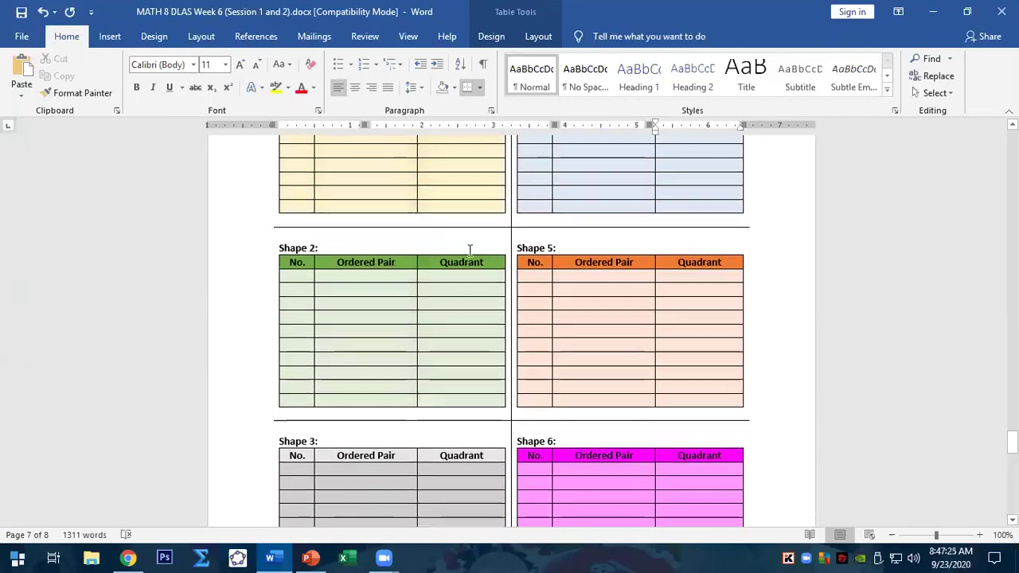
scroll(469, 251, up, 2)
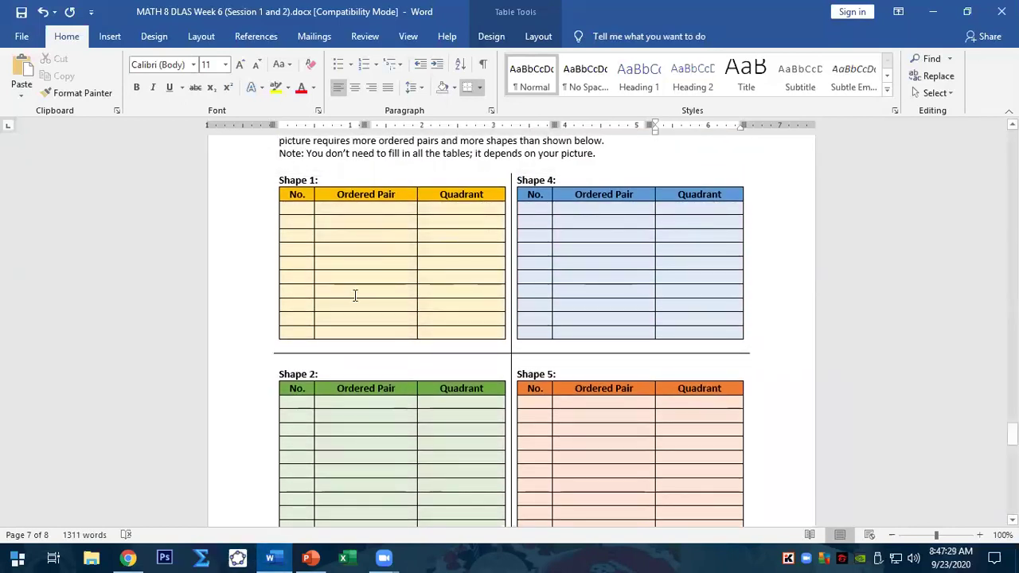
click(237, 557)
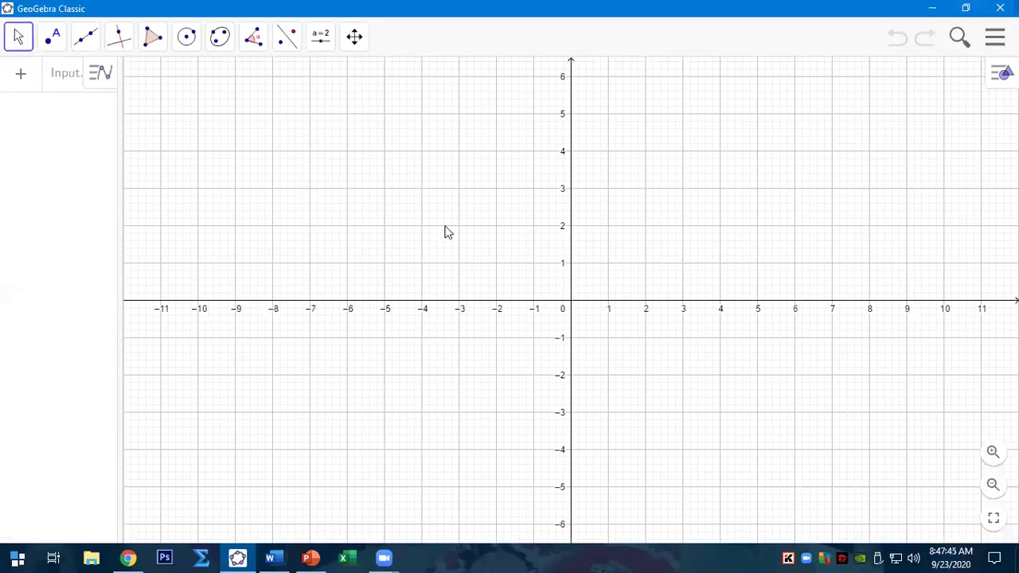
- Pan the grid to centre the origin and drag the divider to widen the algebra panel
drag(629, 254, 607, 278)
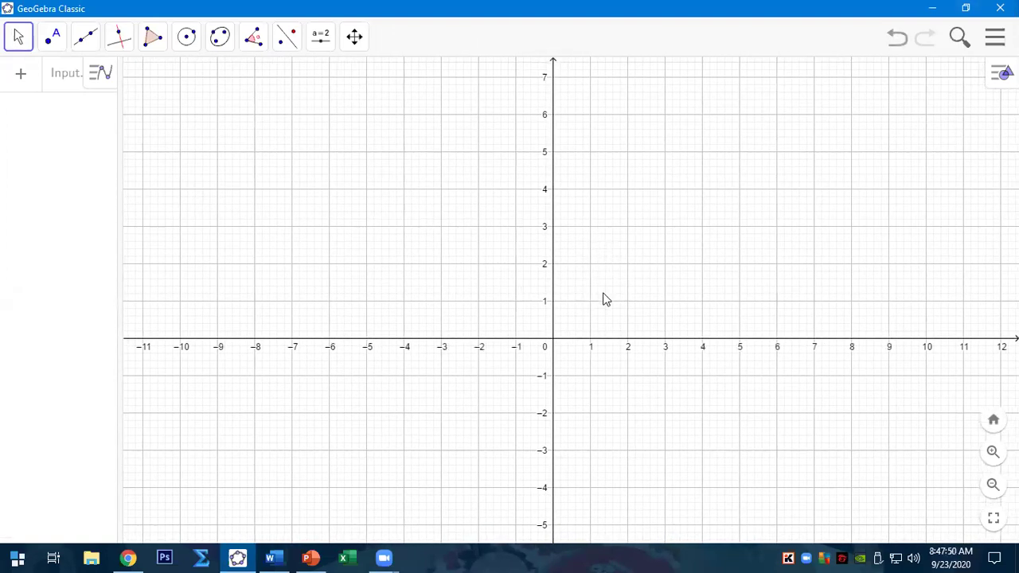
drag(120, 146, 215, 163)
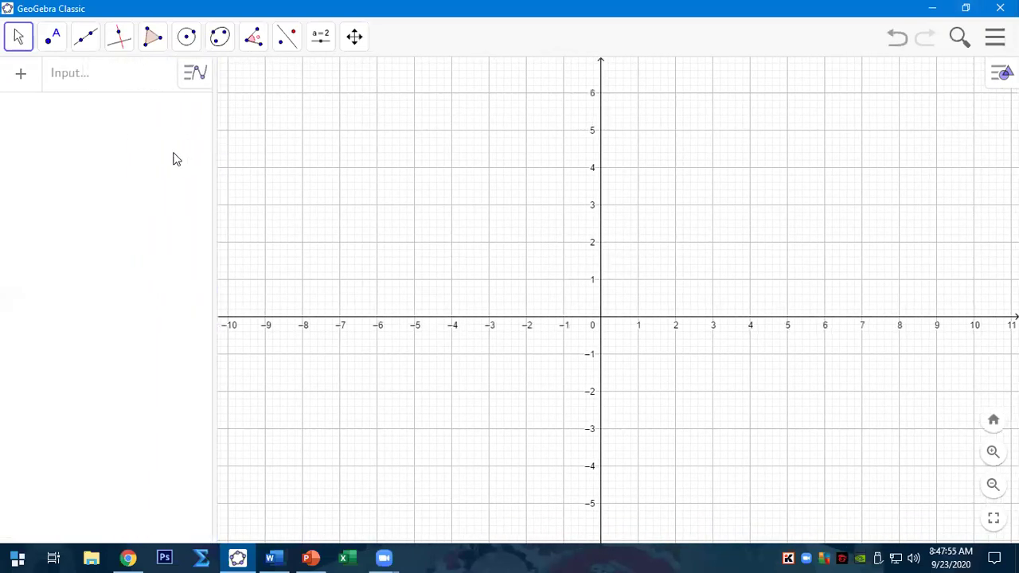
drag(546, 263, 546, 253)
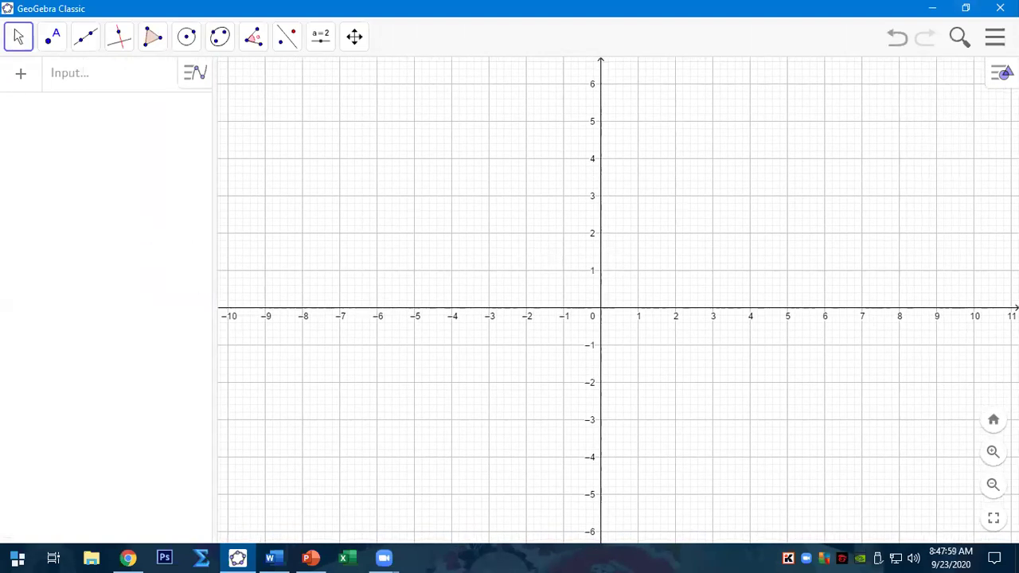
- In Global settings, set Labeling to No New Objects and close the settings panel
click(1000, 72)
click(938, 73)
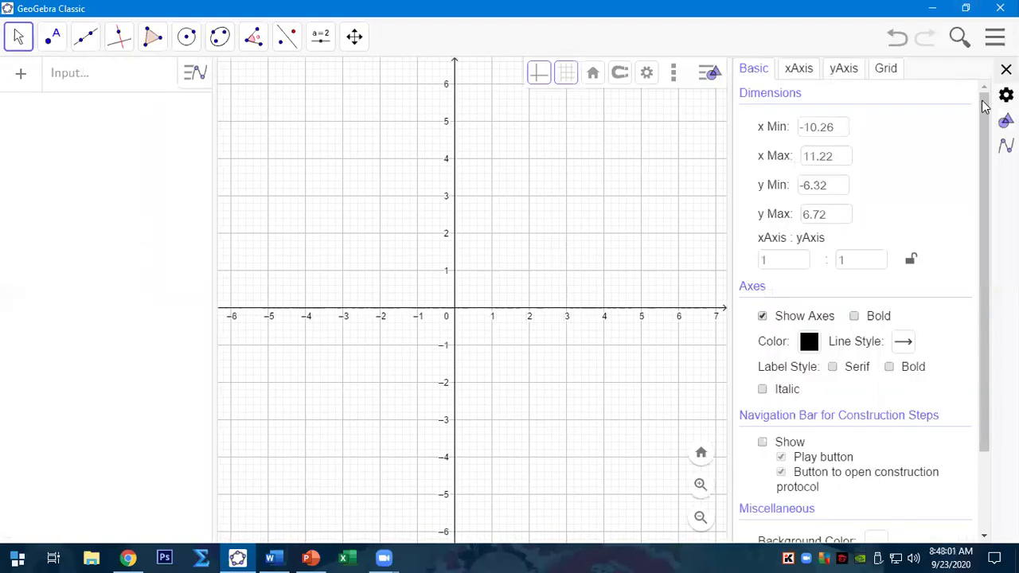
click(1006, 95)
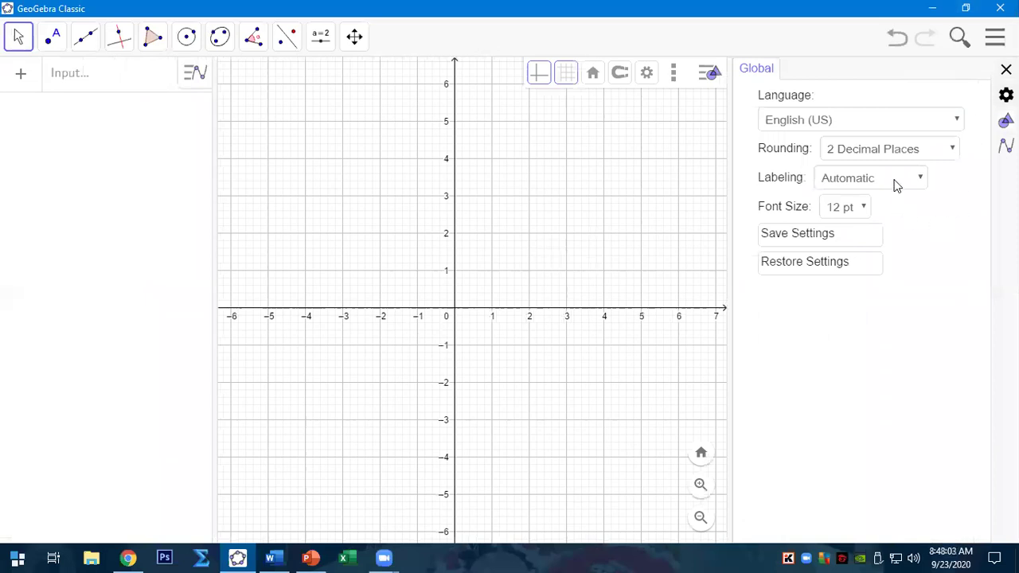
click(850, 182)
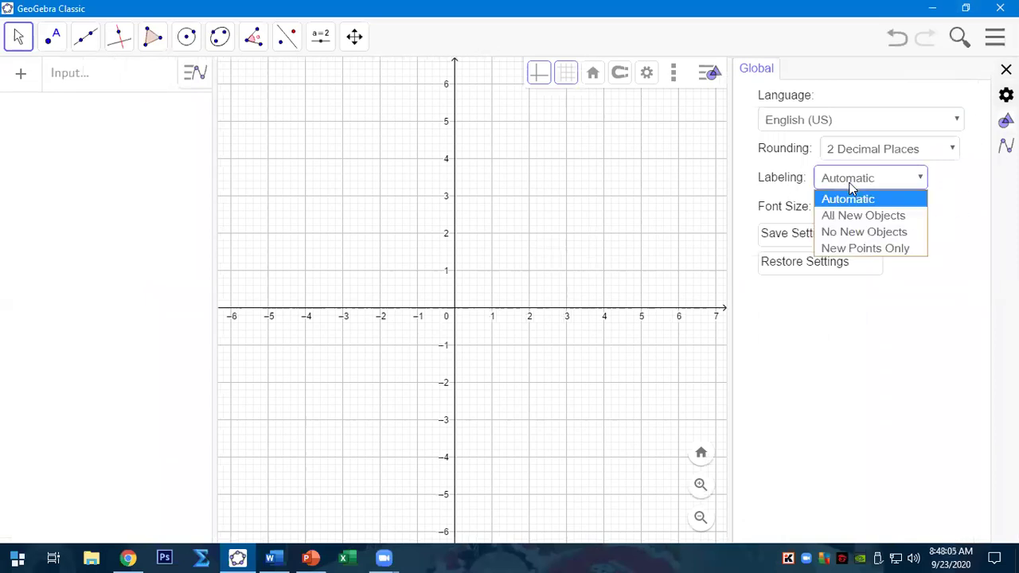
click(842, 235)
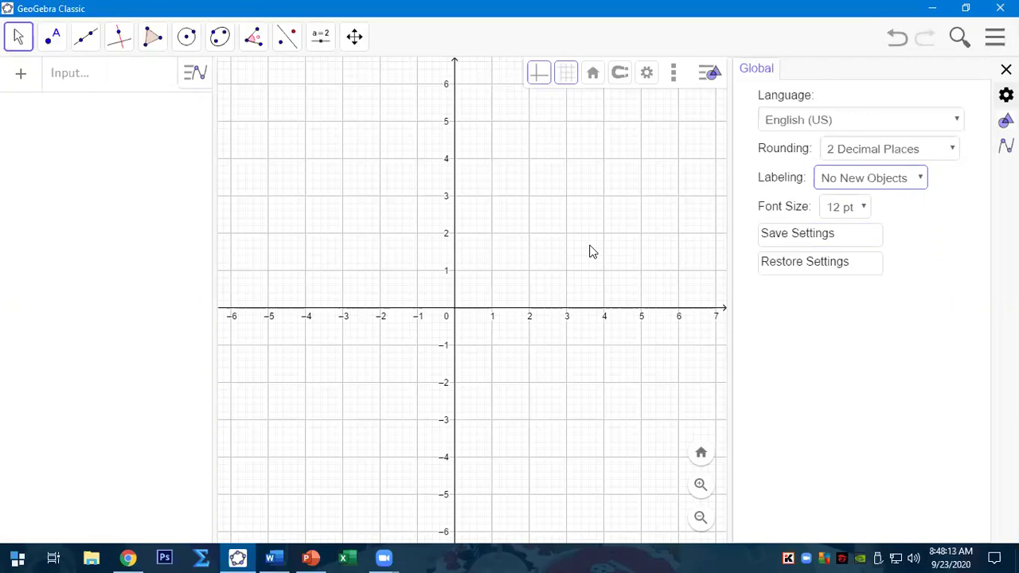
click(890, 179)
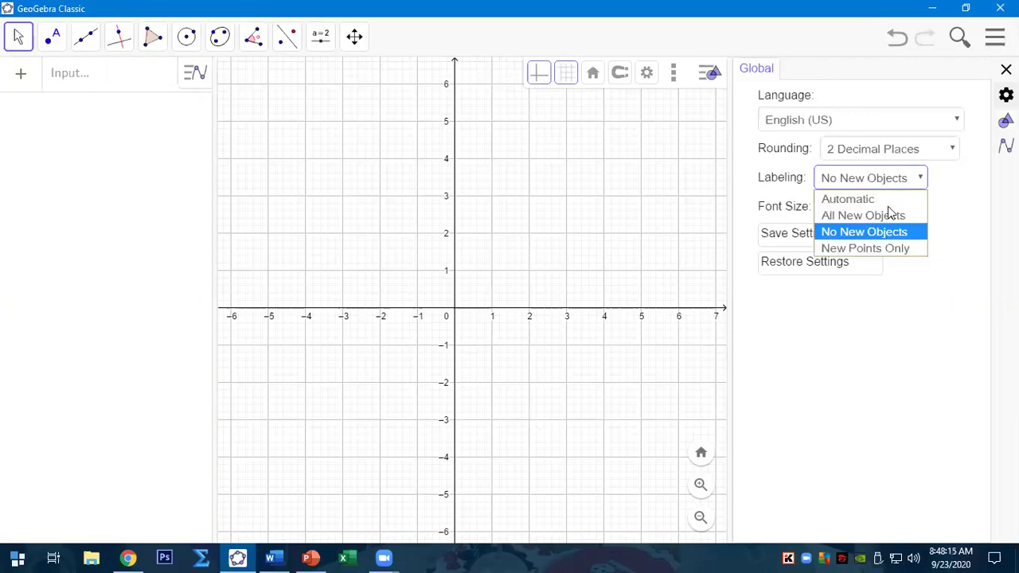
click(888, 232)
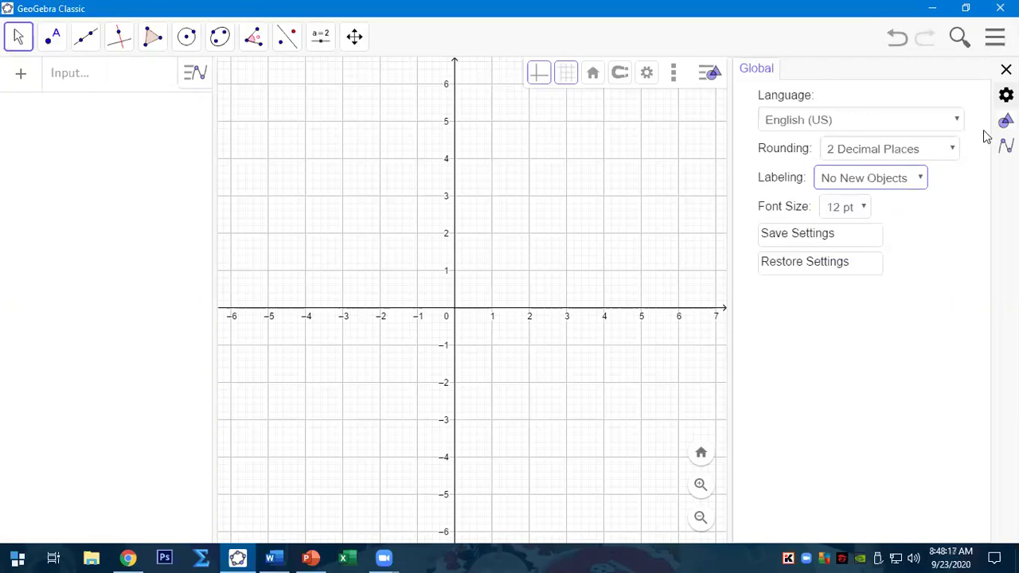
click(1006, 70)
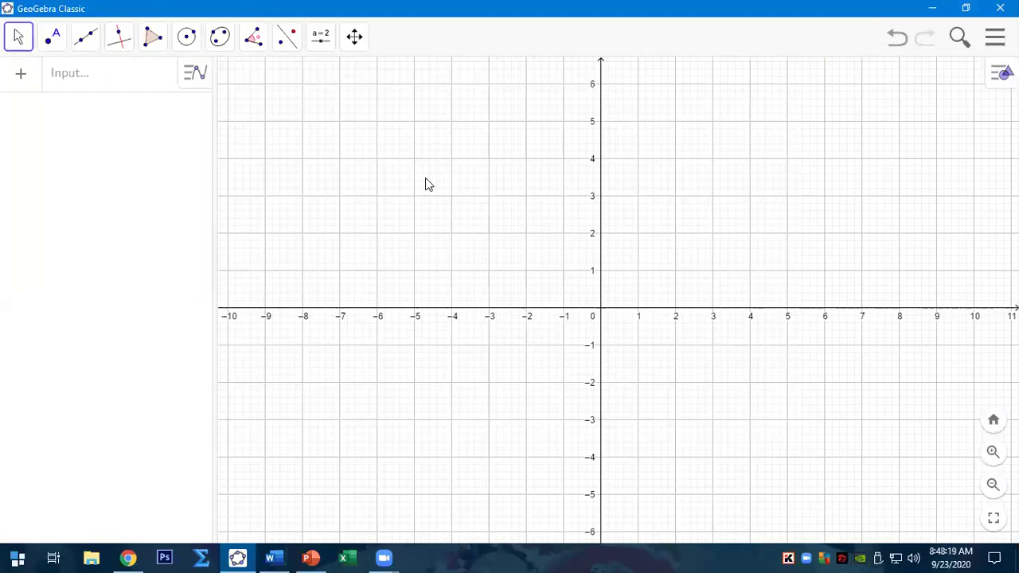
- With the Point tool, plot A at (-2, 5) and select its coordinates in the algebra row
click(51, 37)
click(55, 80)
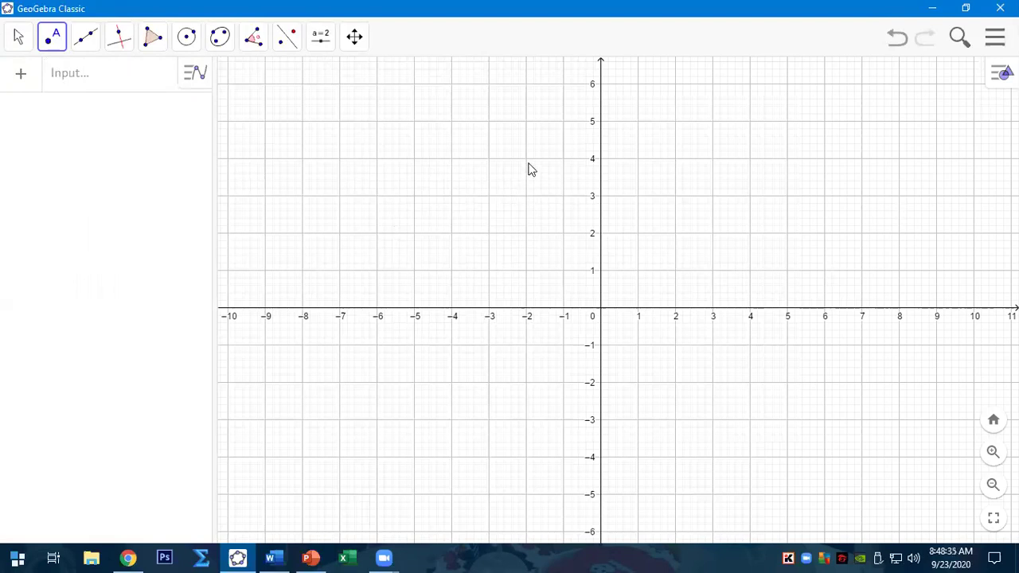
click(524, 122)
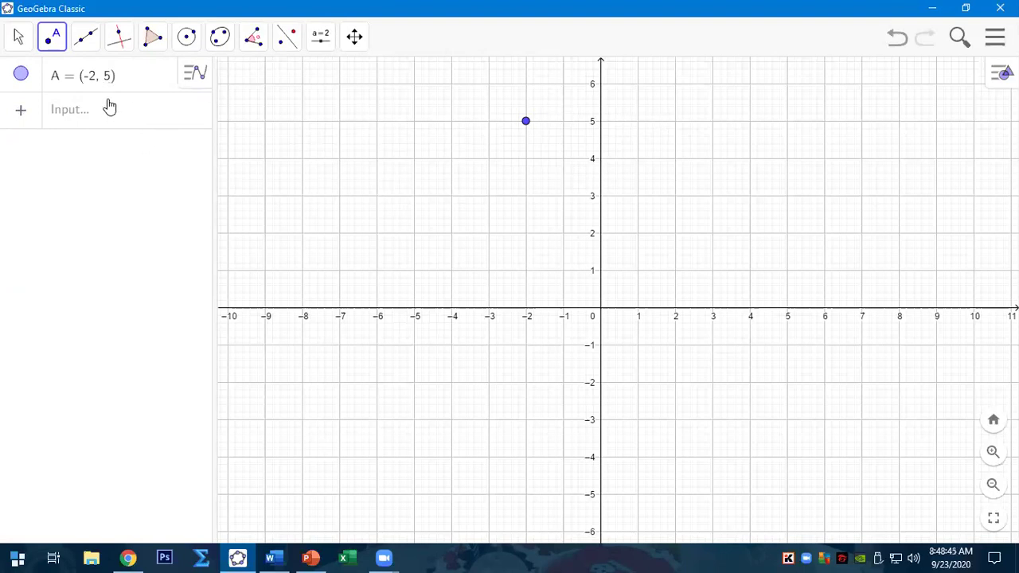
click(129, 80)
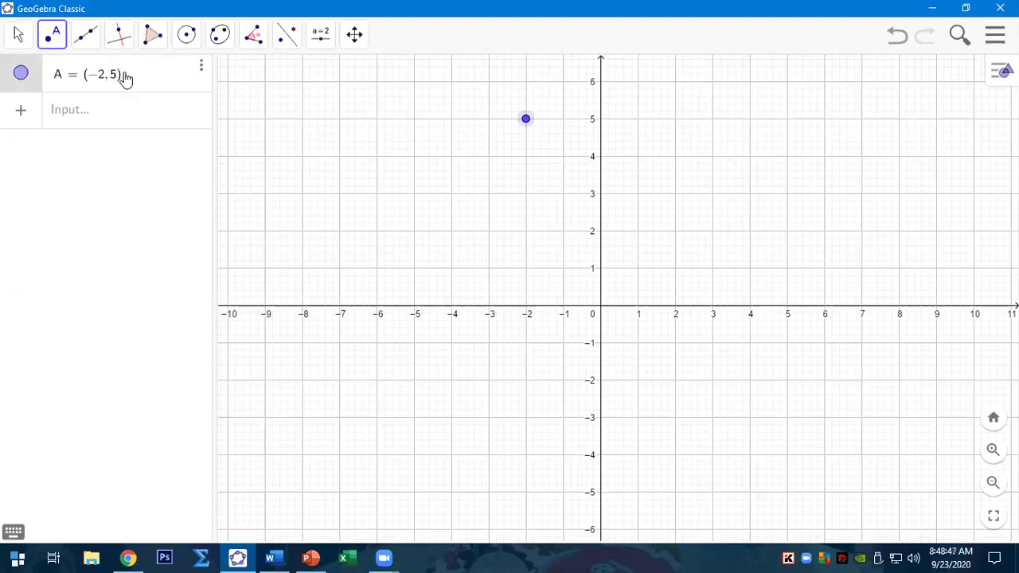
drag(119, 79, 87, 79)
key(ctrl+c)
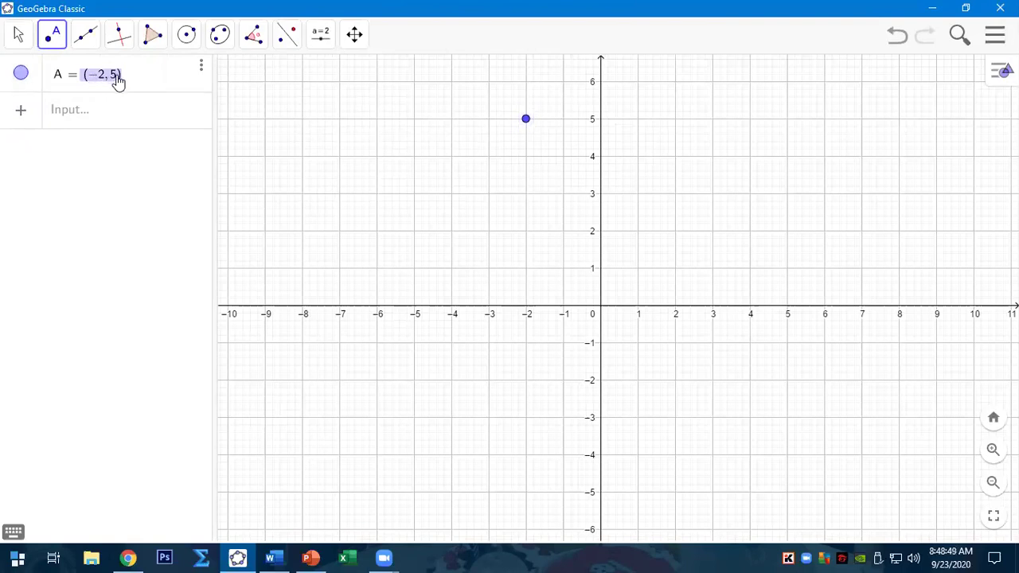
- Paste (-2,5) into Shape 1's first Ordered Pair cell and number the row 1
click(275, 557)
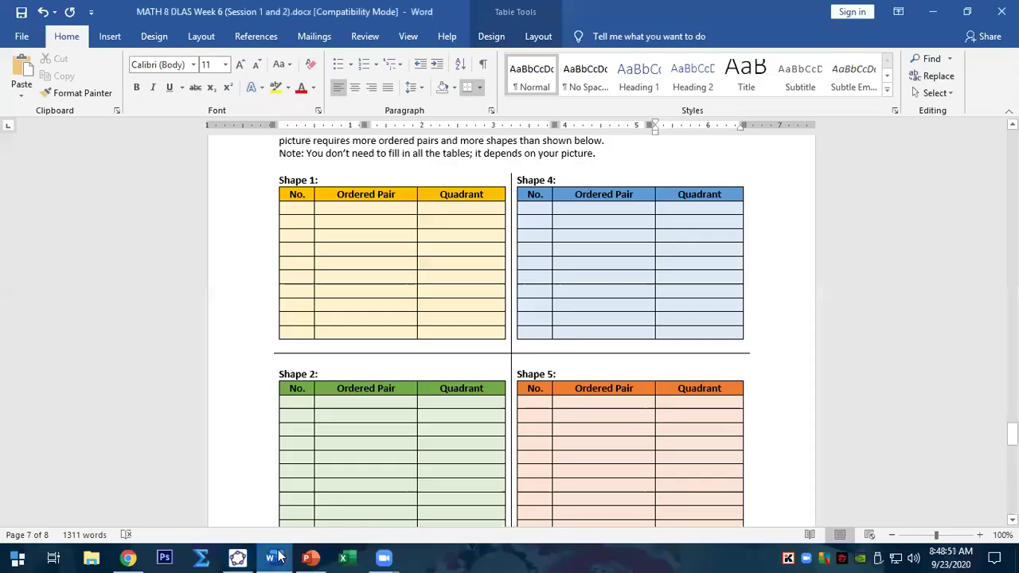
click(379, 206)
key(ctrl+v)
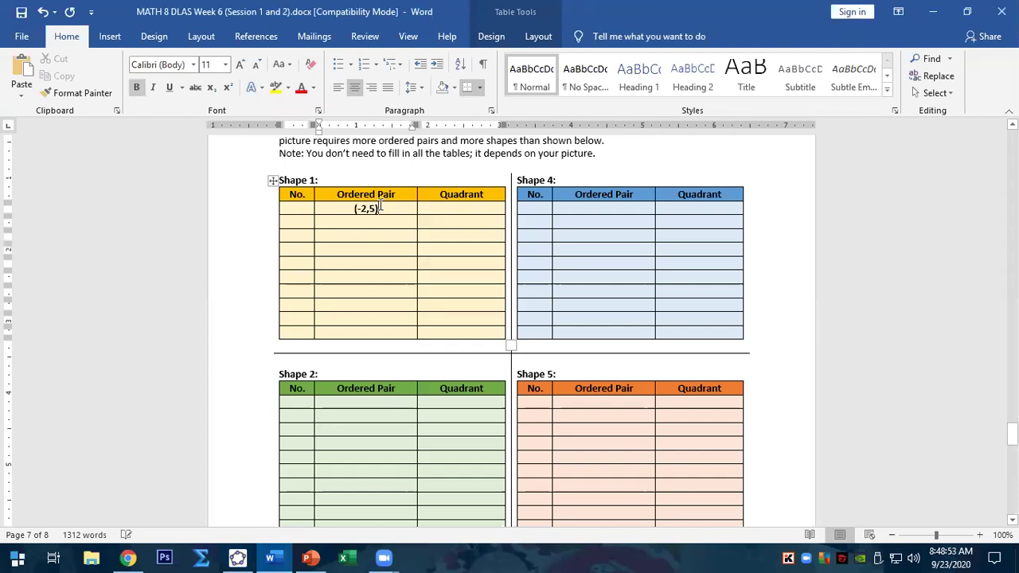
click(293, 206)
text(1)
- Enter Q II as the first row's quadrant, then switch back to GeoGebra
click(471, 210)
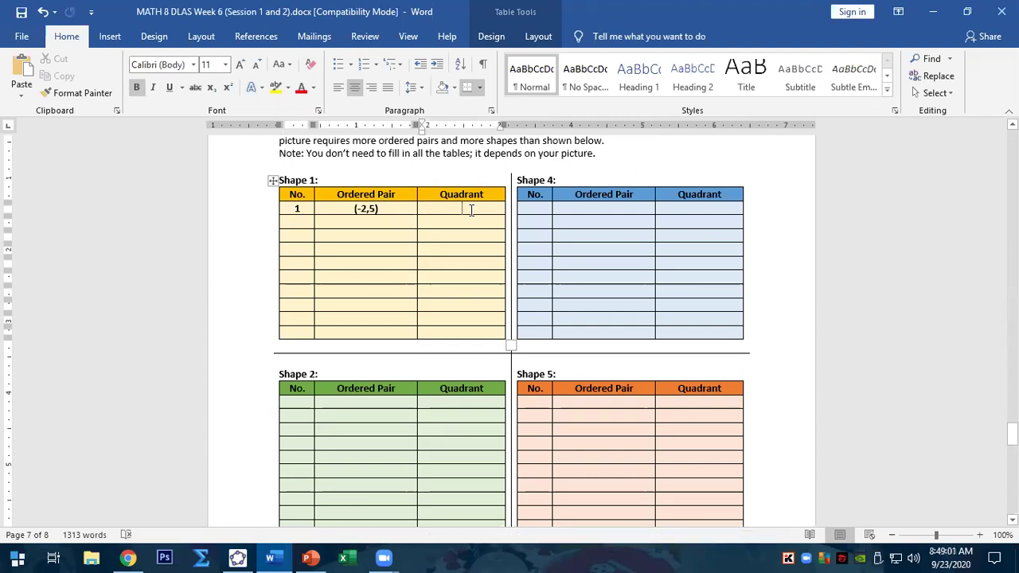
text(Q)
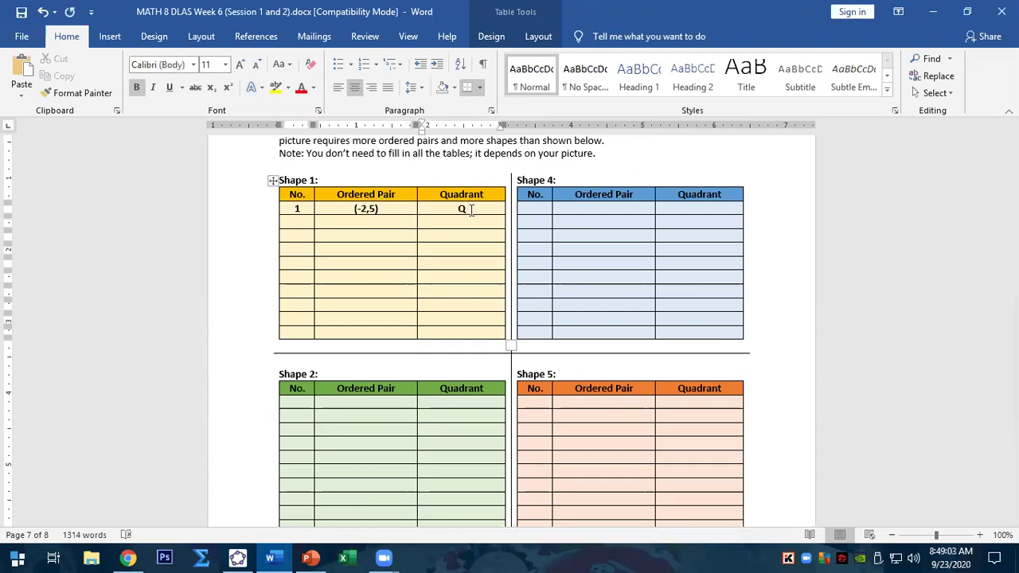
text(()
key(BackSpace)
key(Tab)
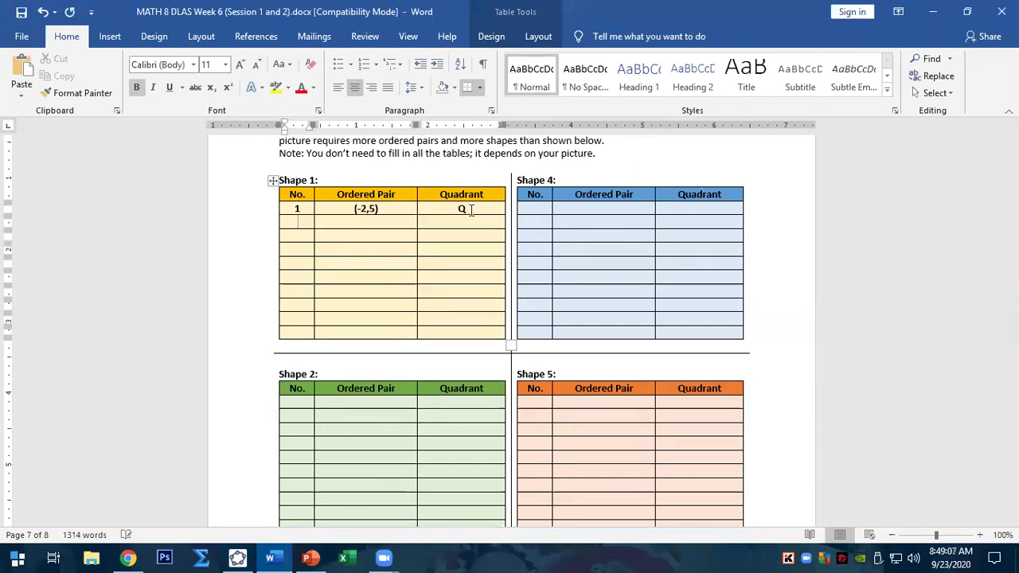
click(470, 209)
text(II)
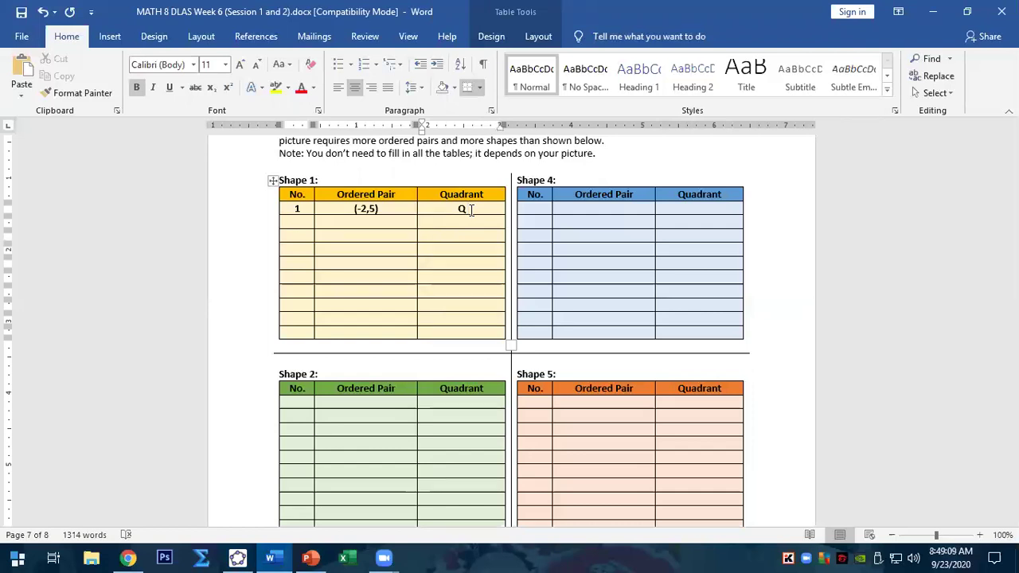
click(303, 221)
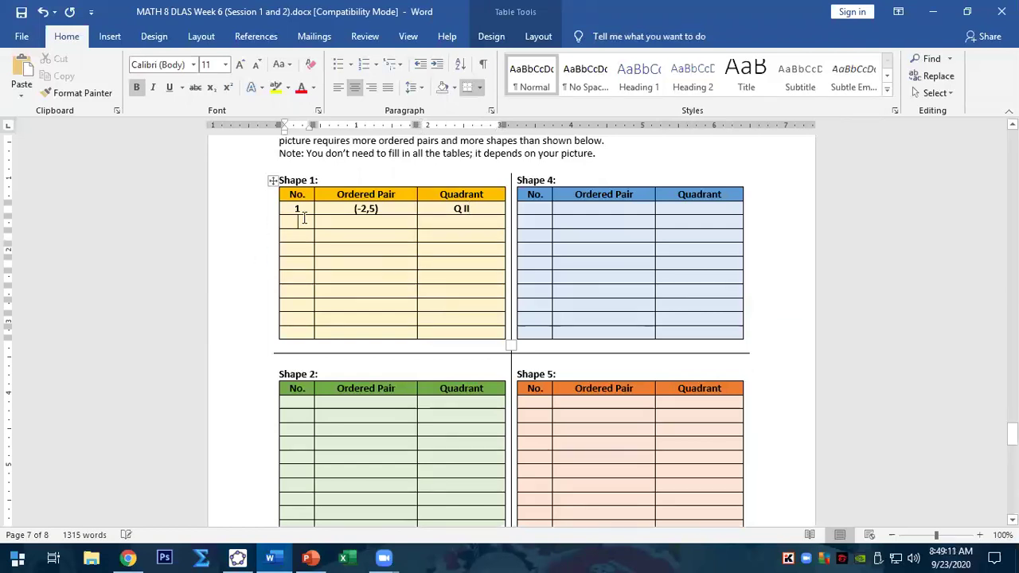
click(237, 557)
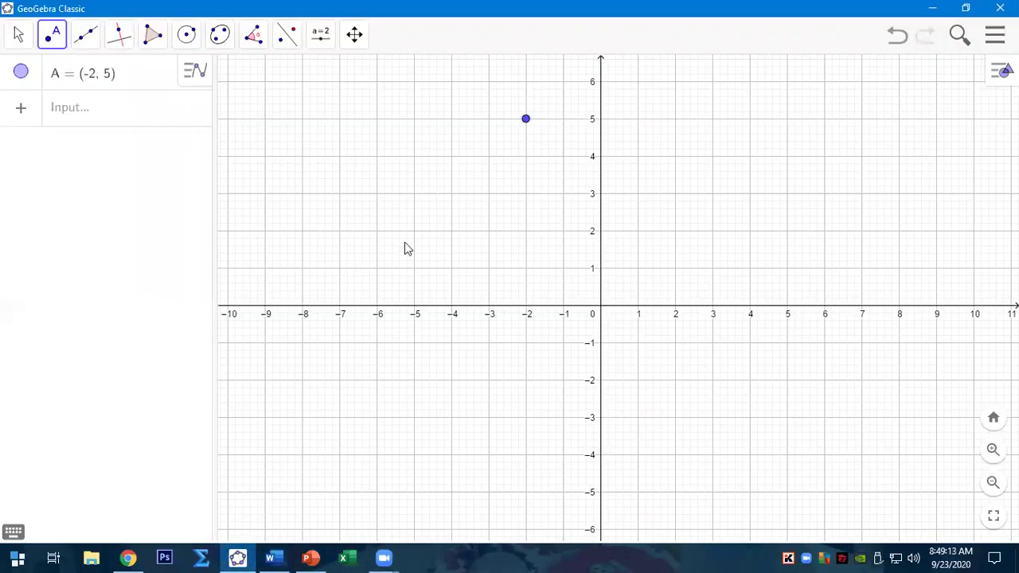
- Plot B at (2, 5), then enter 2 and (2,5) in Shape 1's second row
click(675, 120)
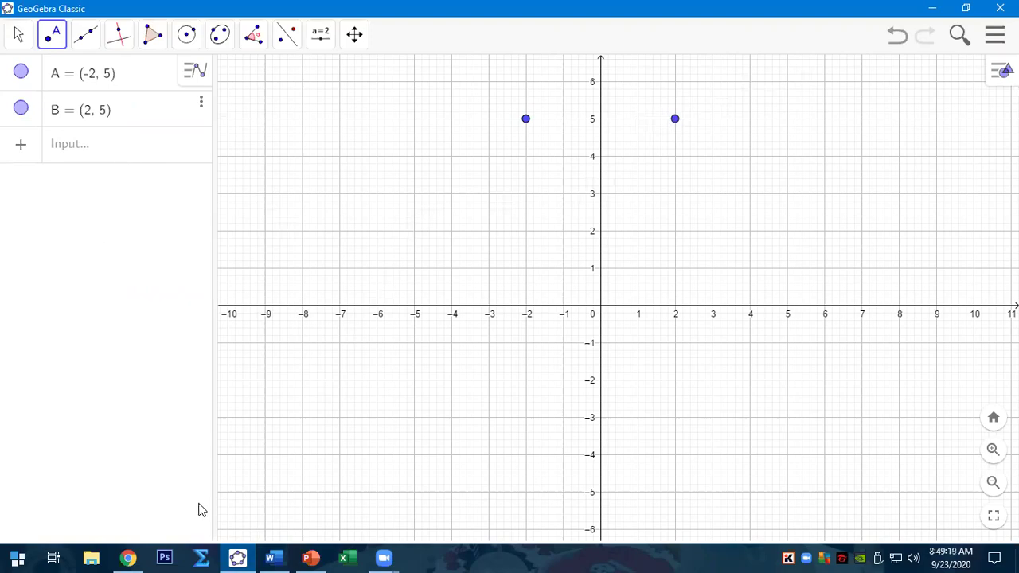
click(270, 557)
text(2)
click(379, 226)
text((2,)
text(5)
text())
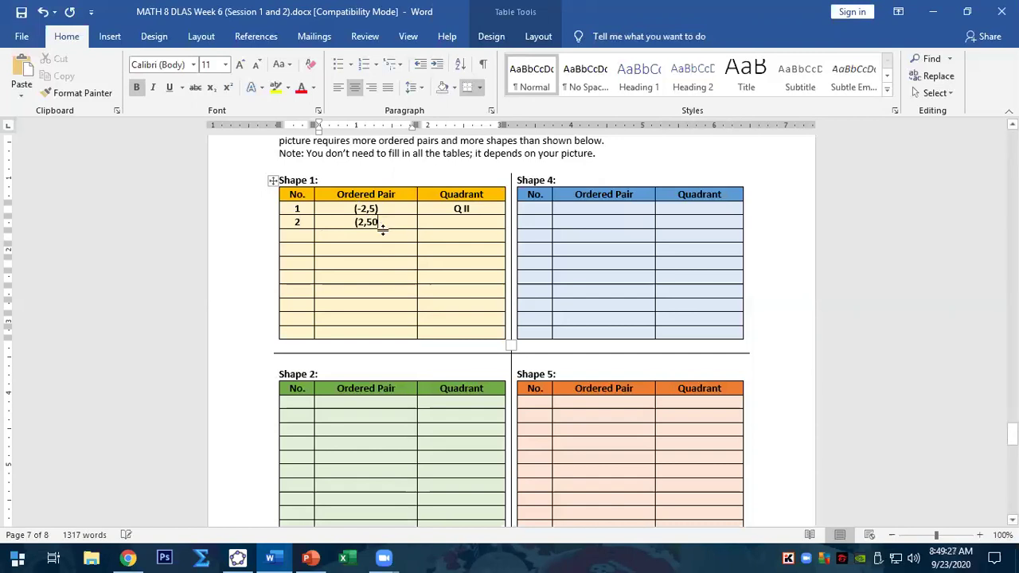
- Type Q I as row 2's quadrant, then switch back to GeoGebra
click(463, 221)
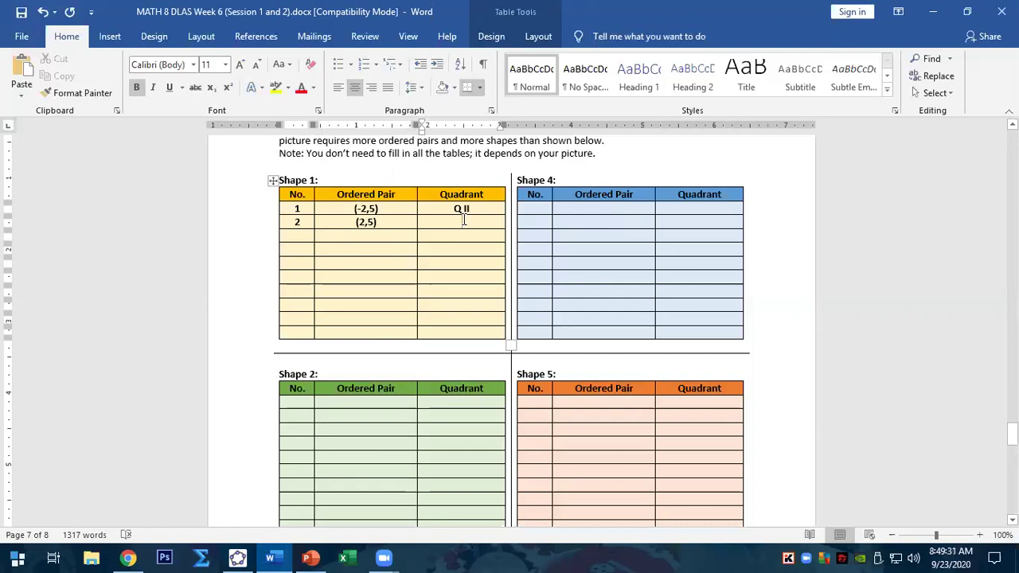
text(Q I)
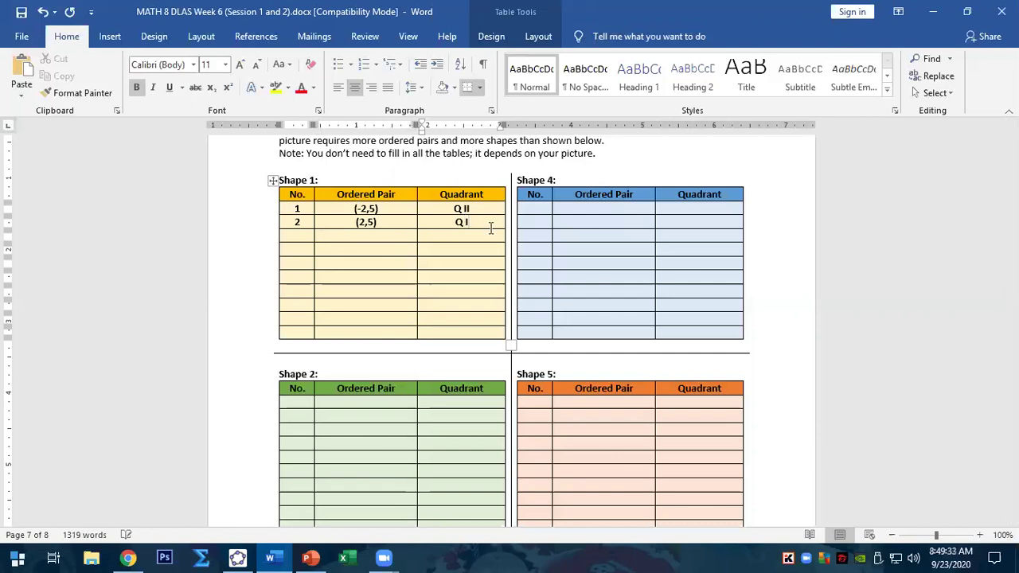
click(296, 237)
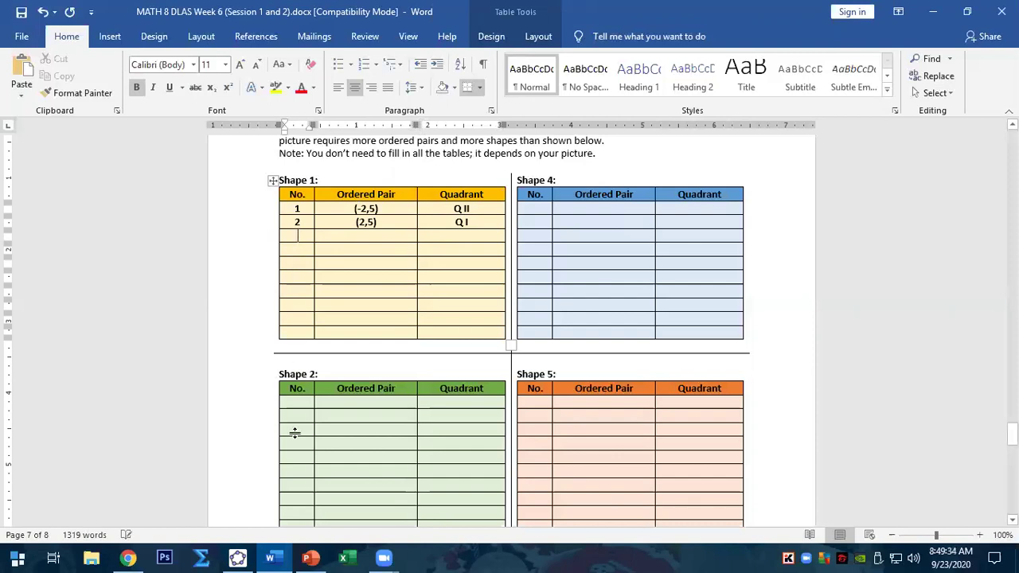
click(237, 557)
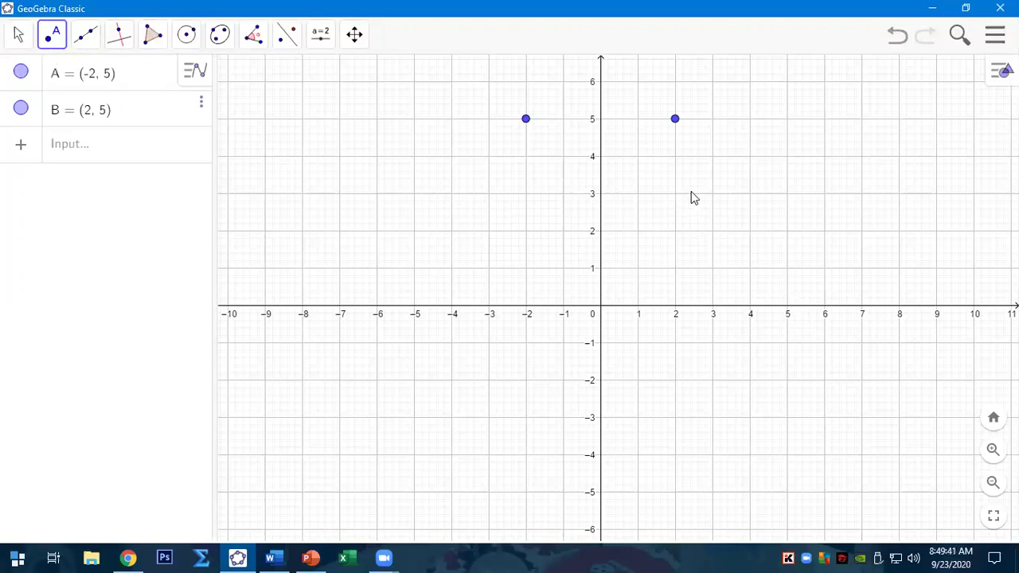
- Plot points C (3, 4), D (3, 2) and E (3, 0) on the line x = 3
click(712, 156)
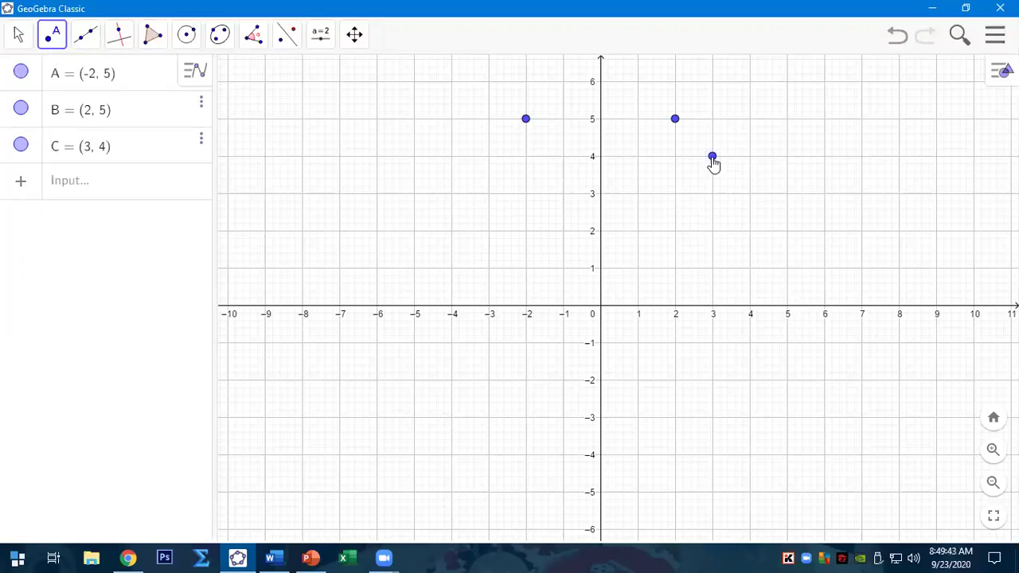
click(712, 231)
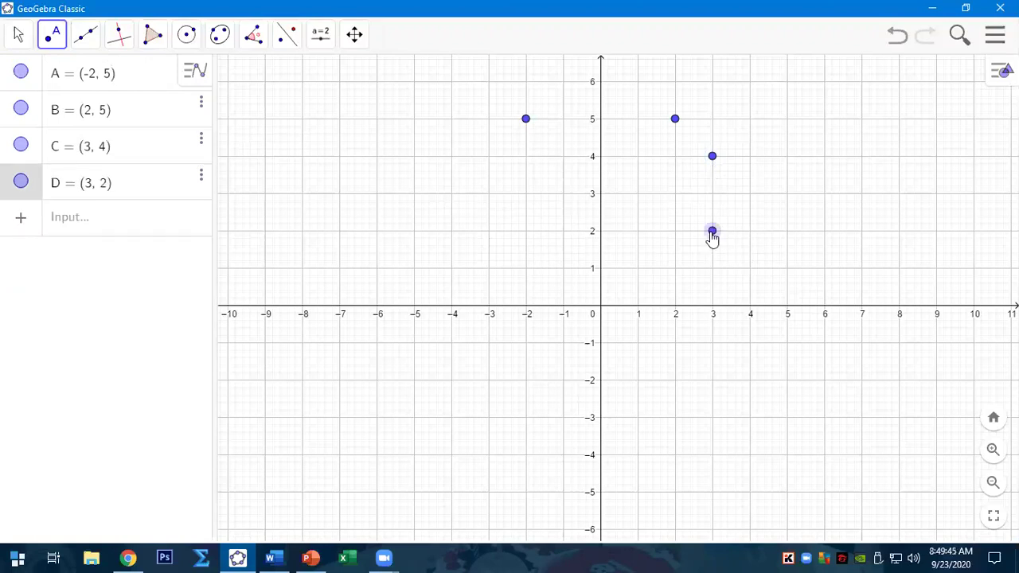
click(712, 305)
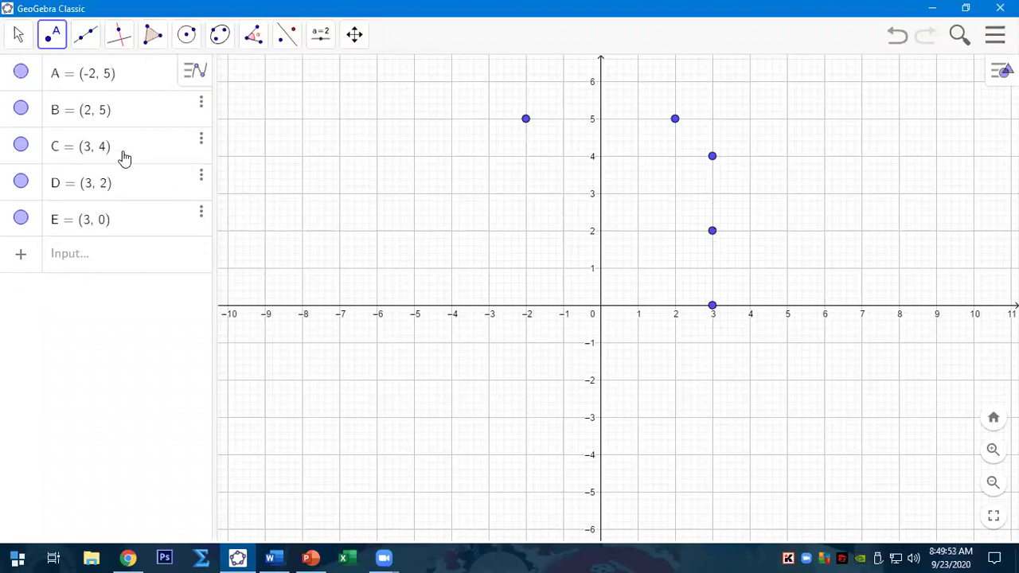
click(270, 557)
- Enter the ordered pairs (3,4), (3,2) and (3,0) in Shape 1 rows 3–5
click(380, 240)
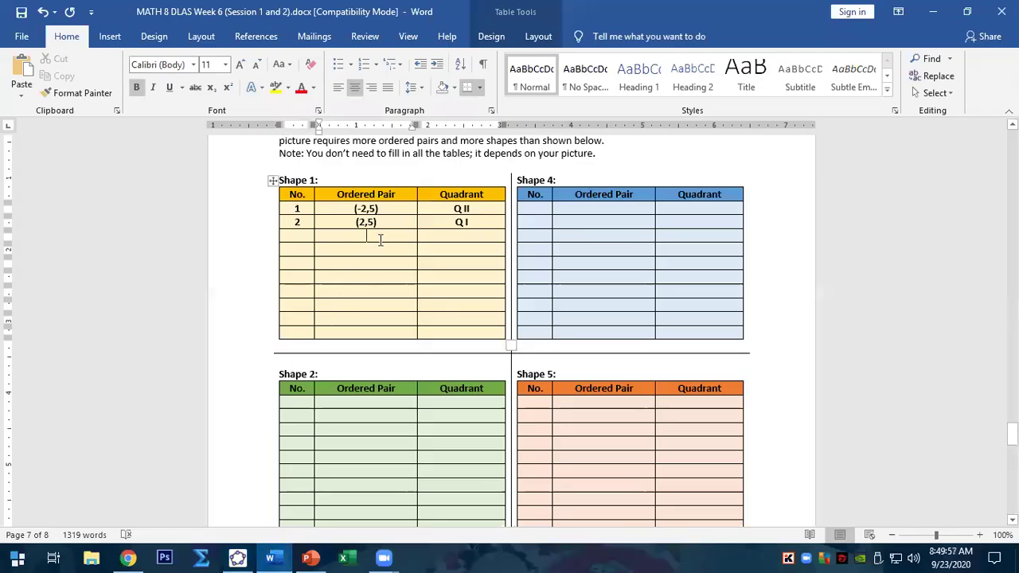
text((3,4))
click(239, 557)
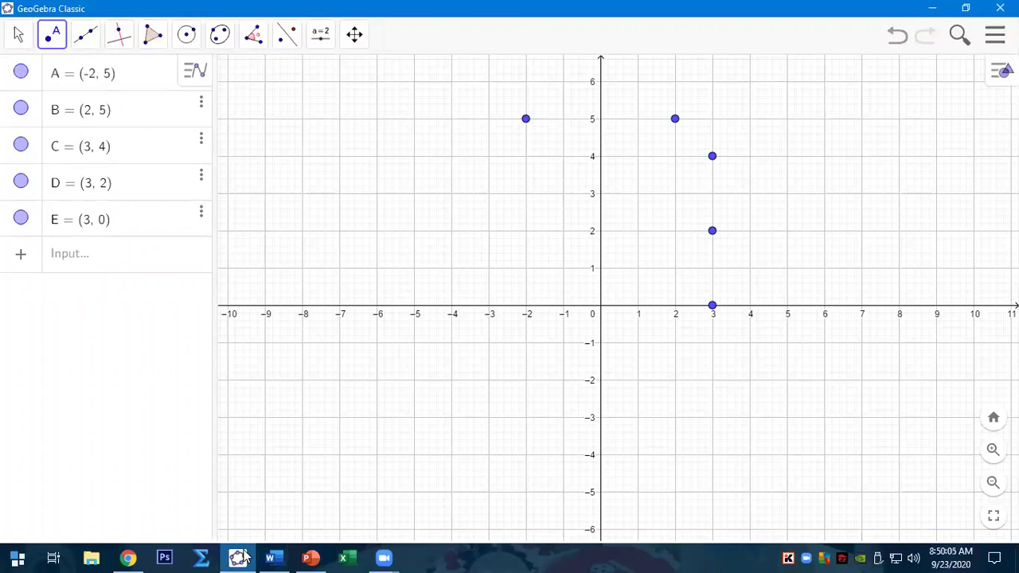
click(241, 557)
text(3)
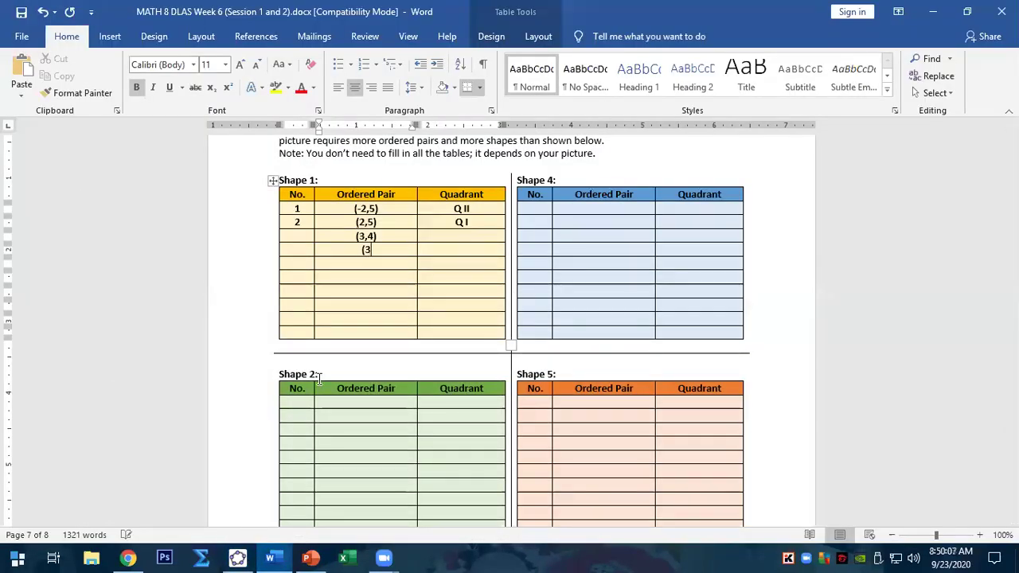
text(,2))
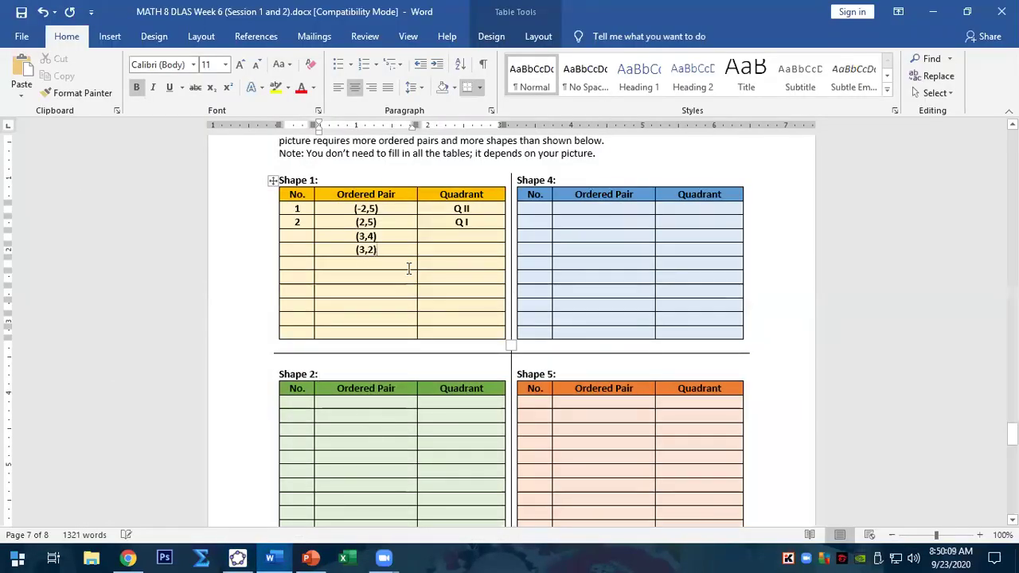
text(()
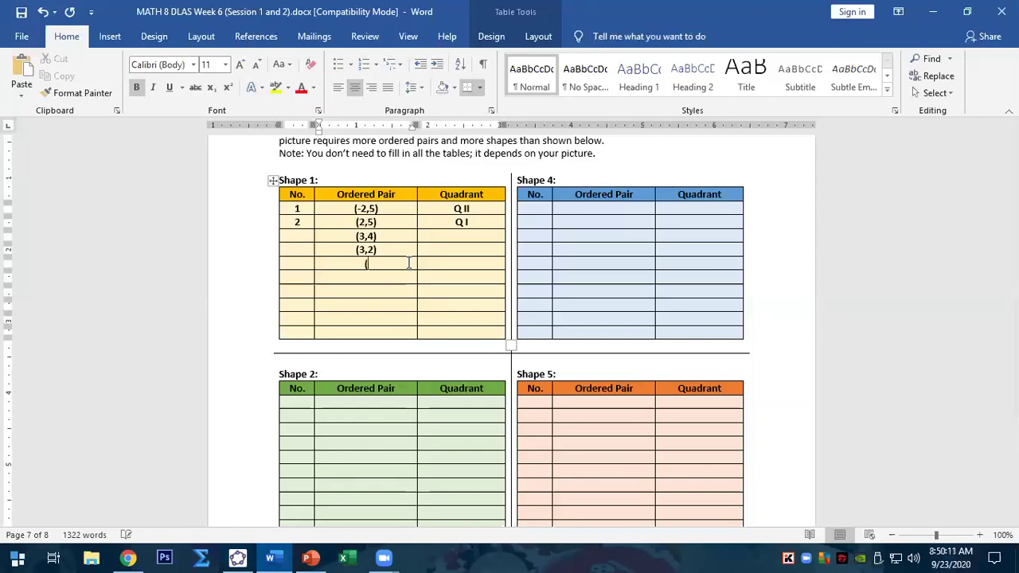
text(3,0))
- Mark rows 3–5 in the Quadrant column as Q I, Q I and X-AXIS
click(462, 236)
text(Q I)
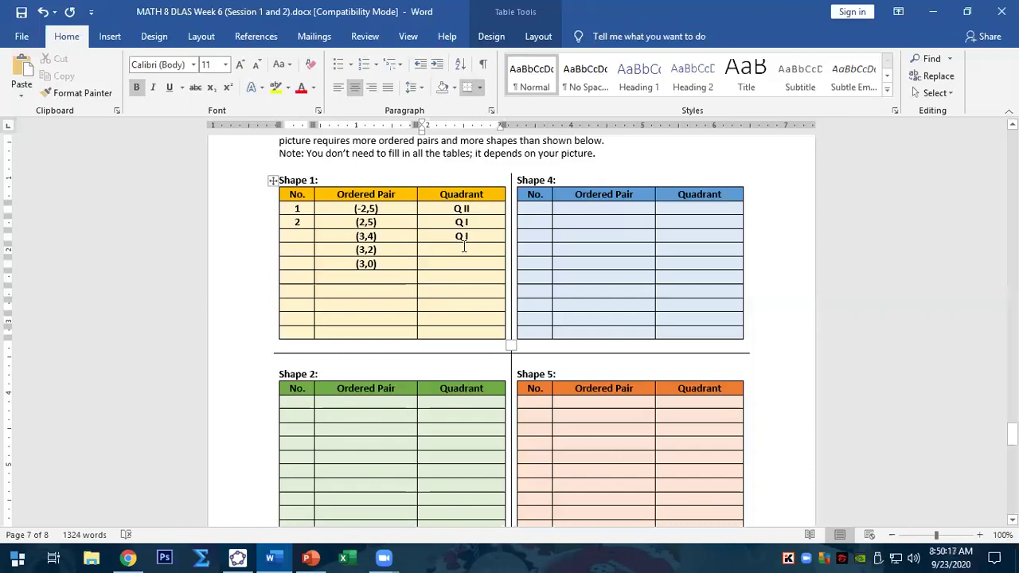
click(463, 248)
text(Q I)
click(461, 267)
text(Q)
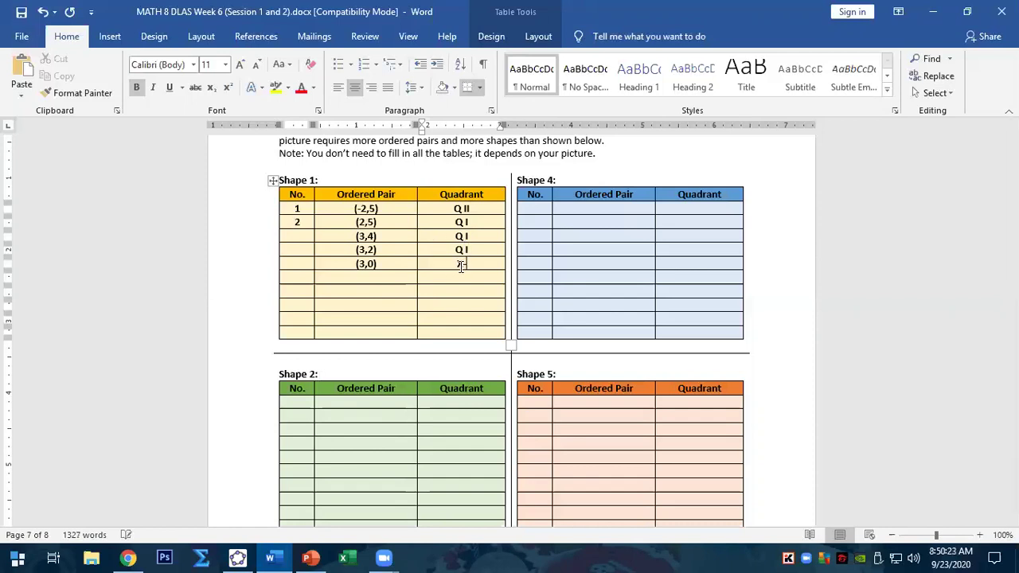
text(-AXIS)
- Number the No. column of Shape 1 from 3 through 10
click(300, 236)
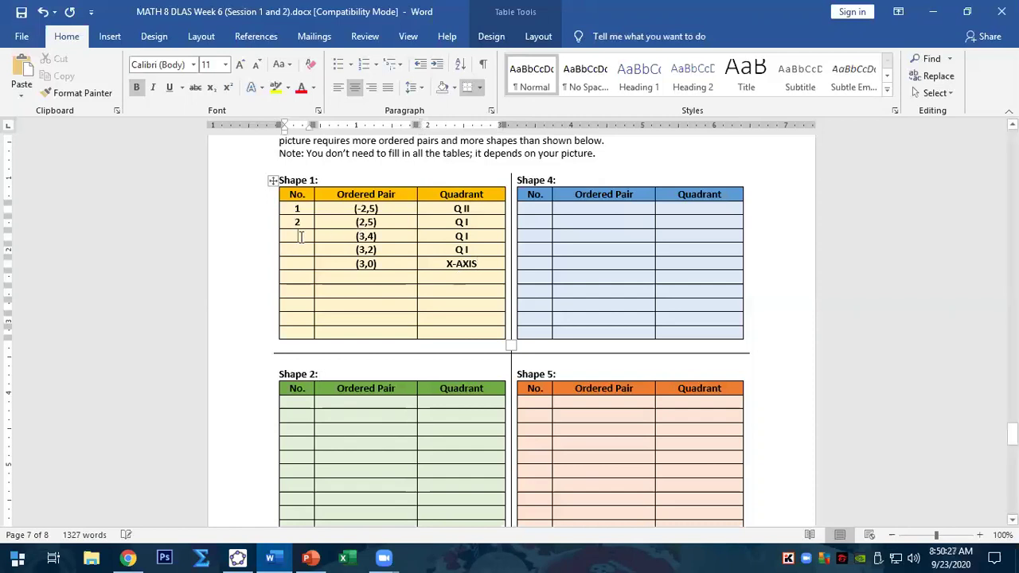
text(3)
key(Down)
text(4)
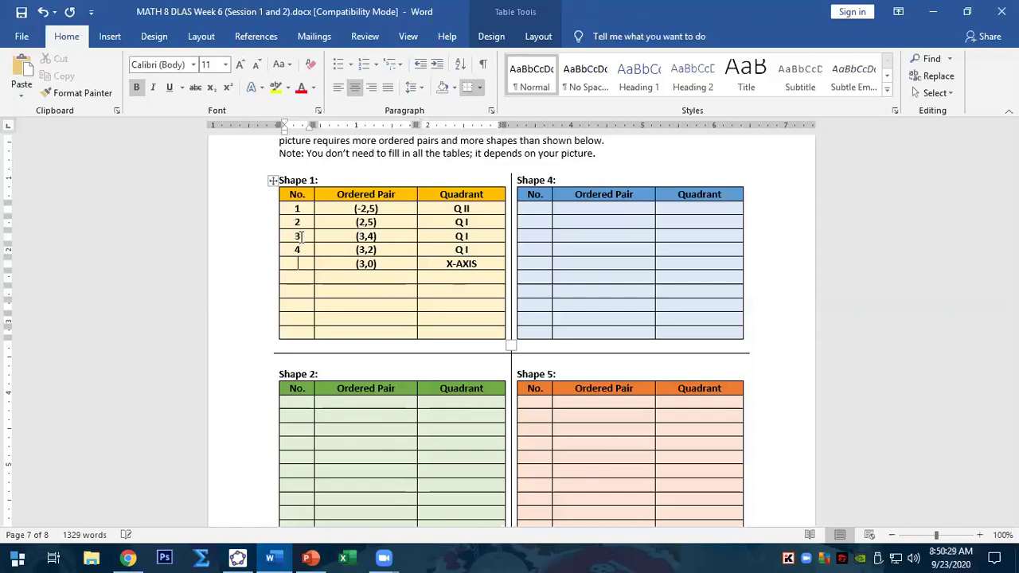
key(Down)
text(6)
key(Down)
text(7)
key(Down)
text(820)
key(BackSpace)
key(BackSpace)
text(10)
key(Up)
key(Up)
key(Up)
key(Up)
key(Tab)
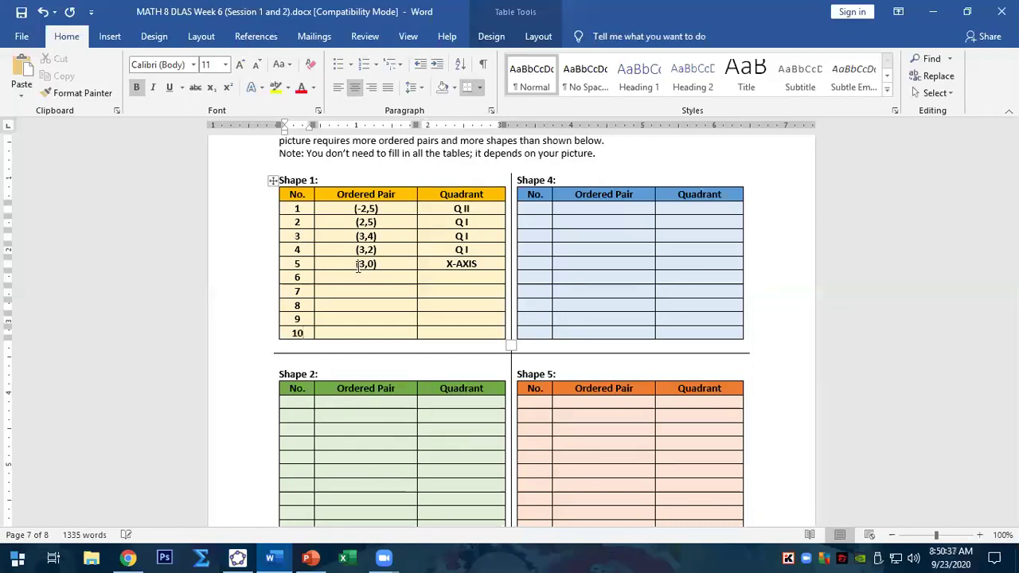
- Plot (3,-2), (3,-4), (1,-4) and (1,-2), and enter (3,-2) in Shape 1 row 6
click(237, 557)
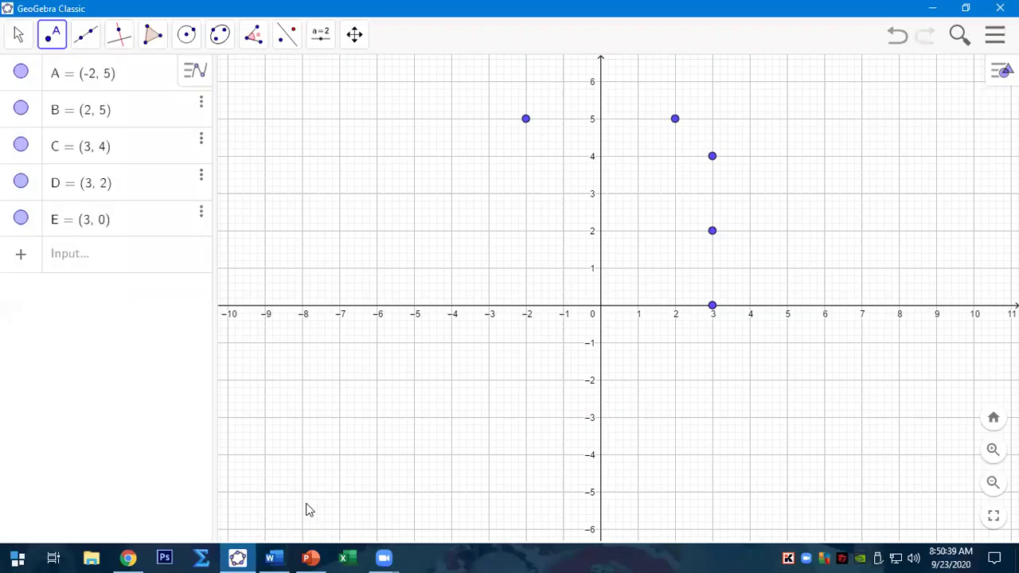
click(711, 381)
click(712, 455)
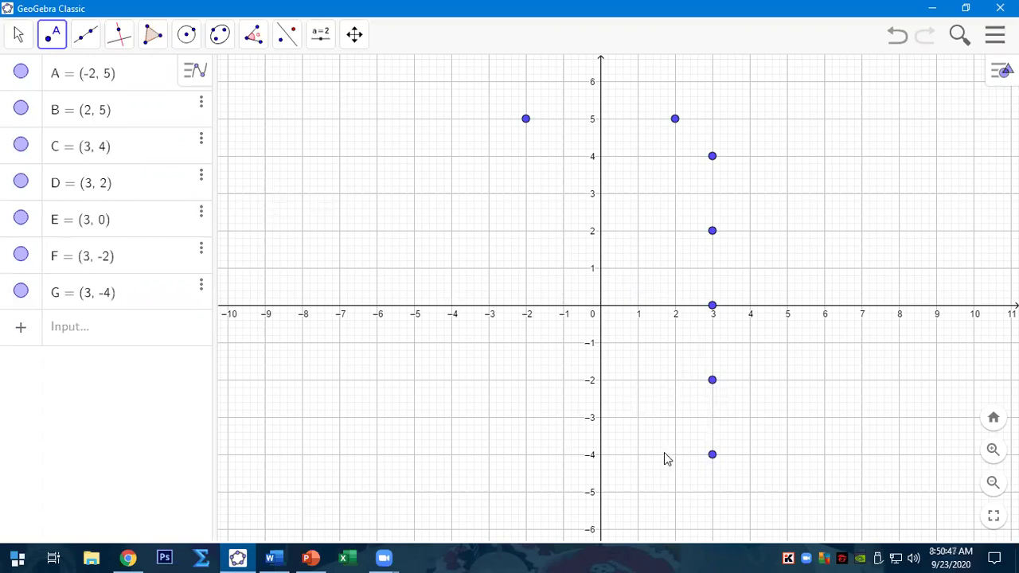
click(637, 455)
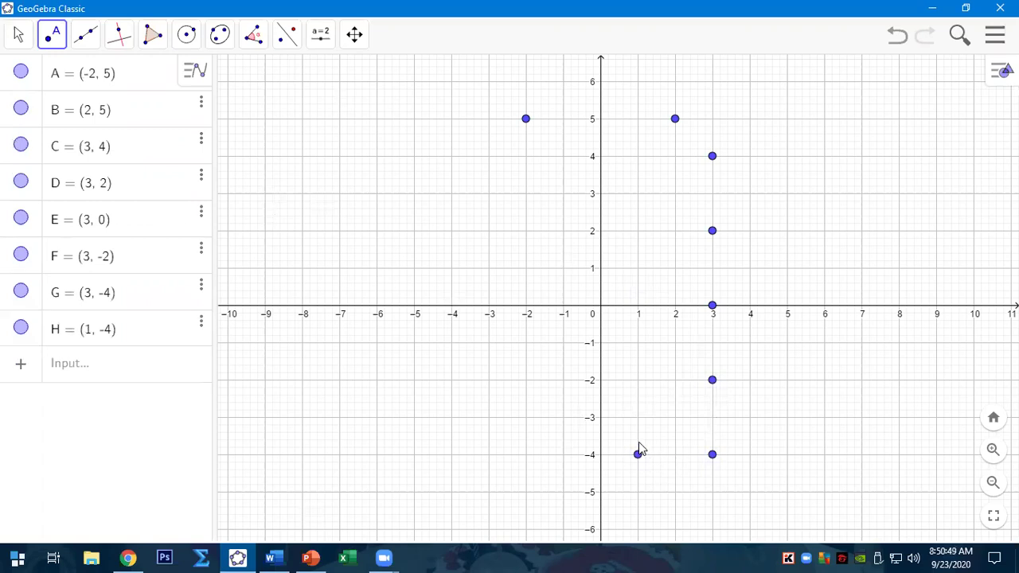
click(638, 381)
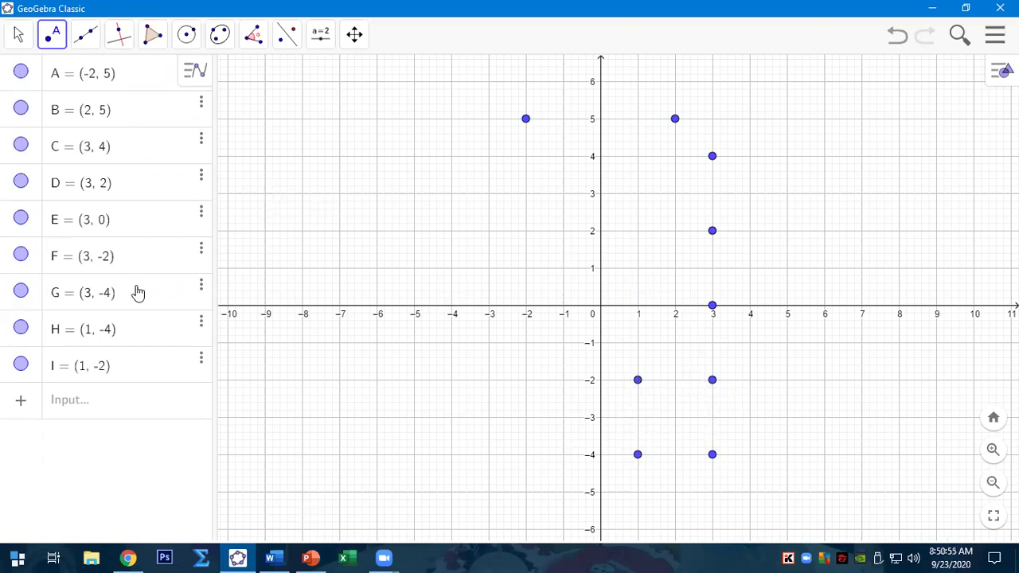
click(269, 557)
text((3,-2))
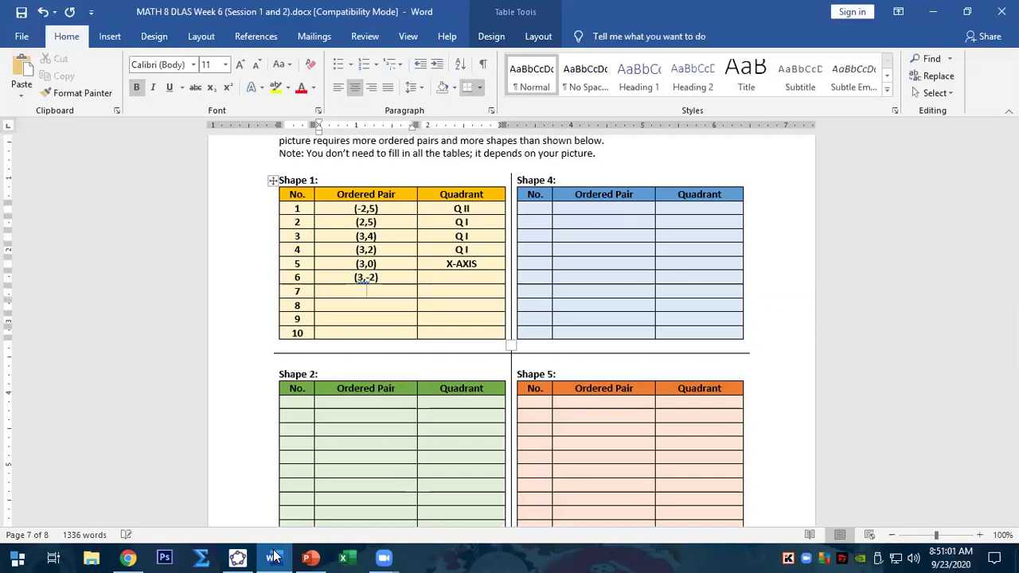
- Enter the ordered pairs (3,-4) and (1,-4) in Shape 1 rows 7 and 8
click(310, 557)
click(310, 557)
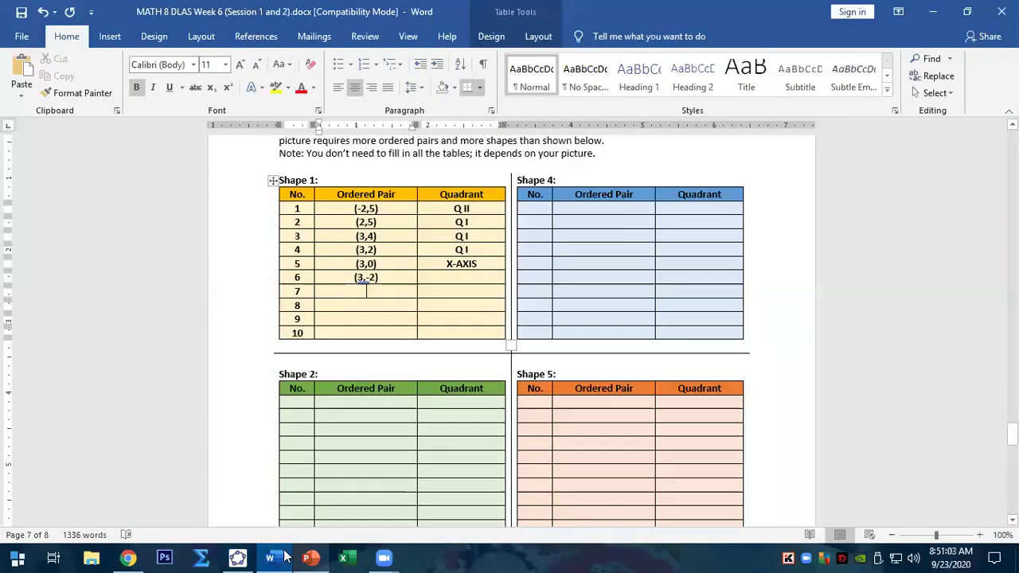
click(237, 557)
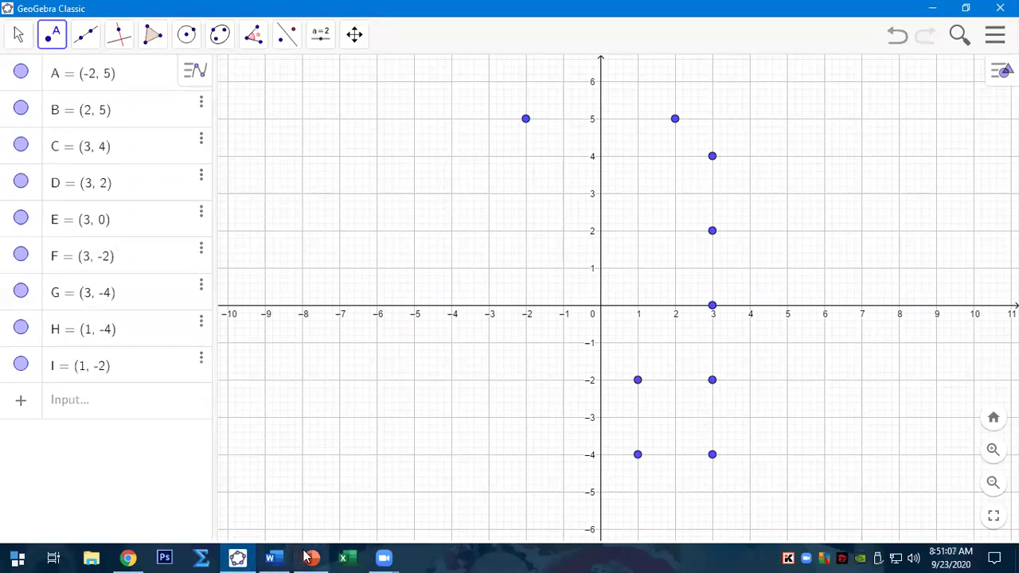
click(280, 557)
text((3,-4)
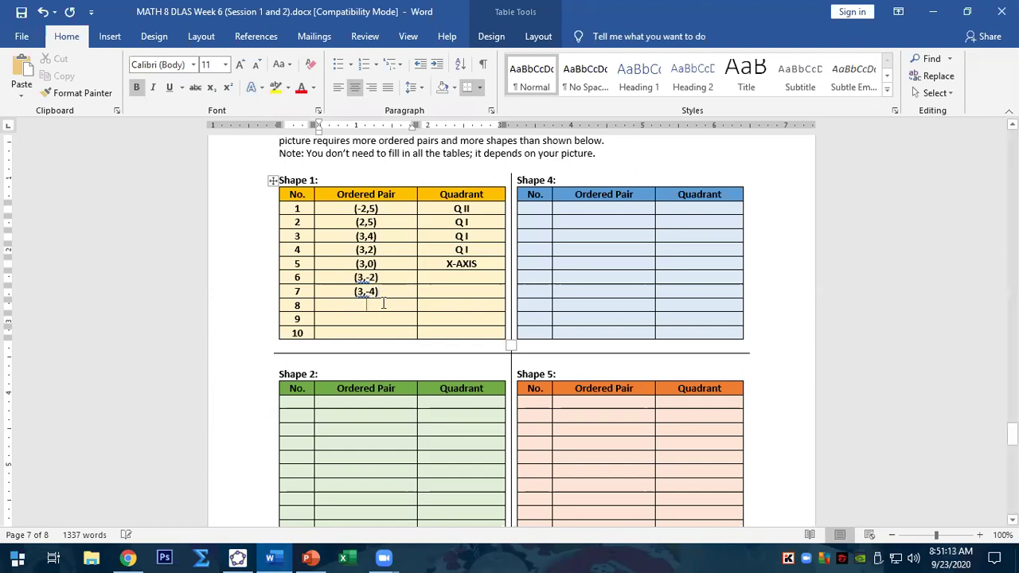
click(238, 557)
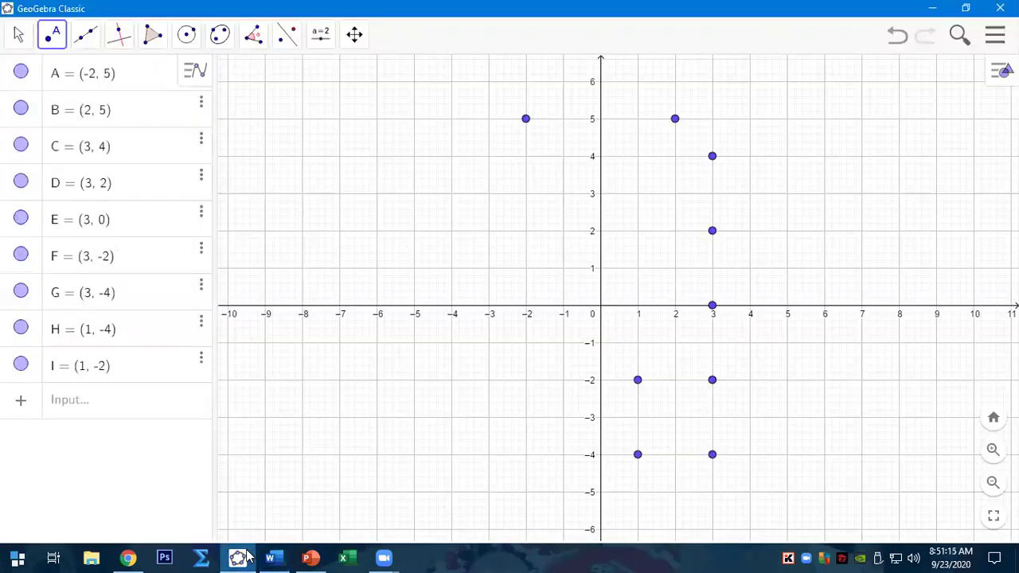
click(247, 557)
text((-)
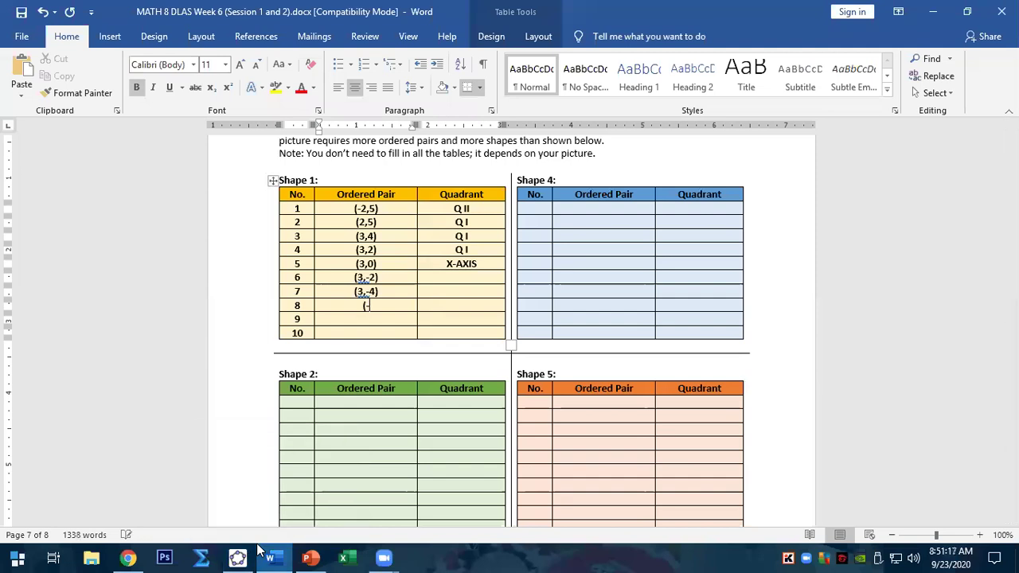
text(,-4))
- Enter the ordered pair (1,-2) in Shape 1 row 9
click(275, 558)
click(271, 557)
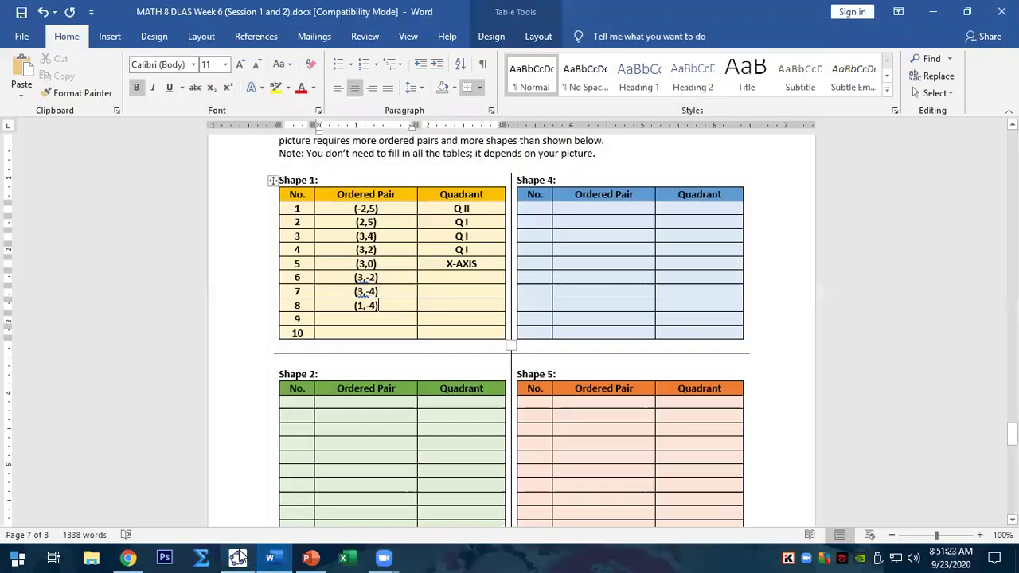
click(238, 557)
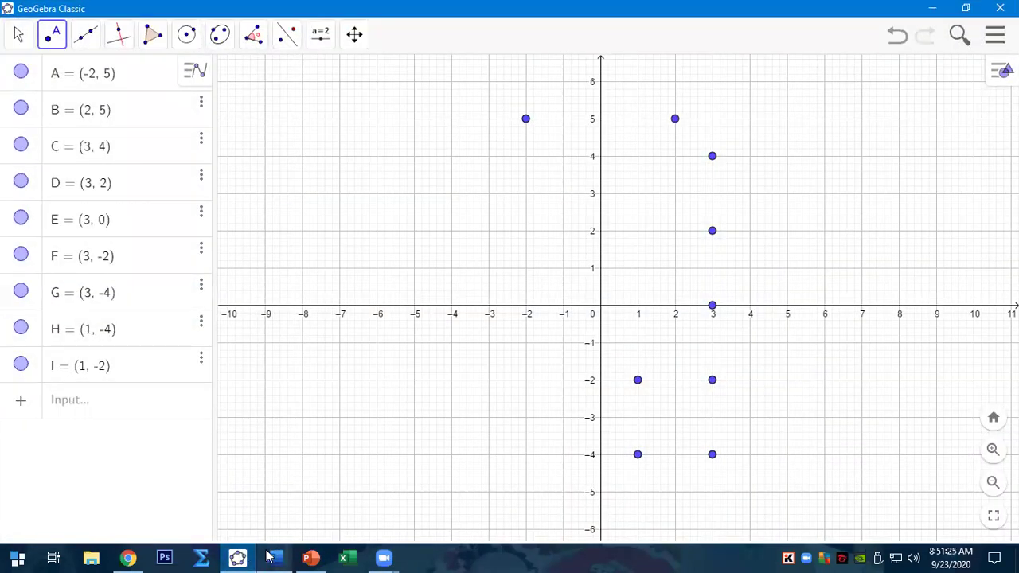
click(271, 557)
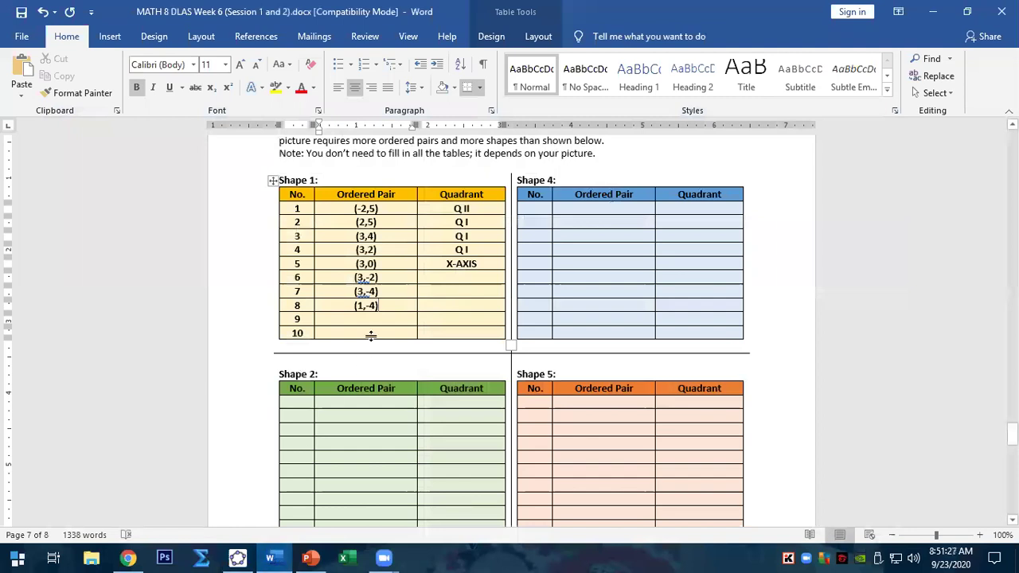
text(()
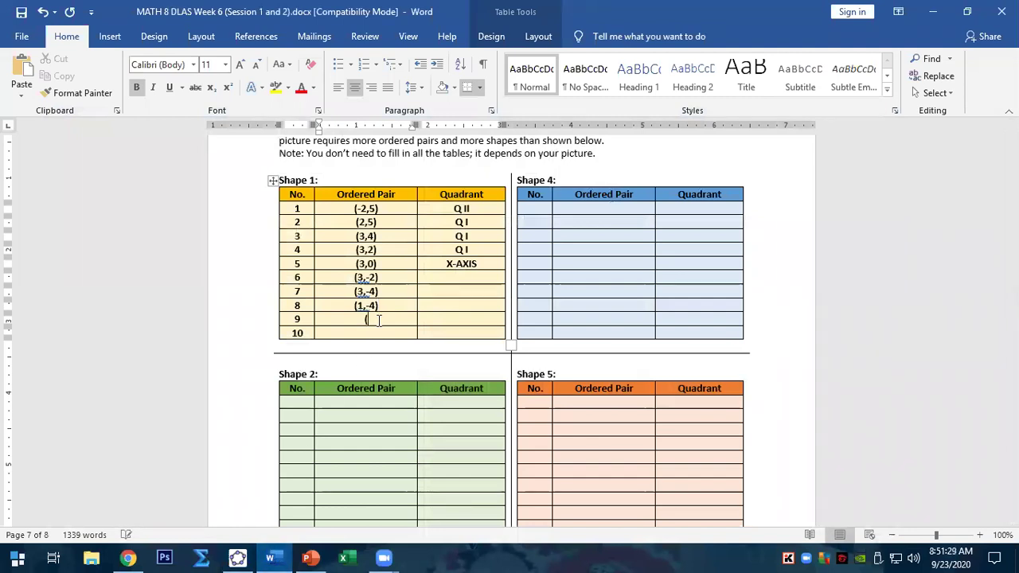
text(1,-20)
key(BackSpace)
text(0)
key(BackSpace)
text())
- Mark rows 6–9 as Q IV, pasting the entry down from row 6
click(466, 276)
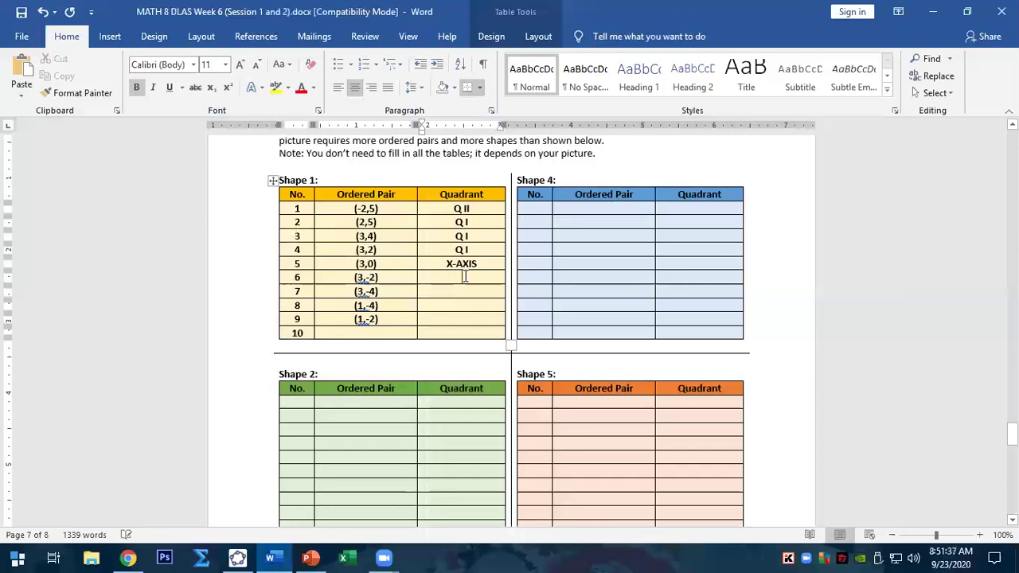
text(Q IV)
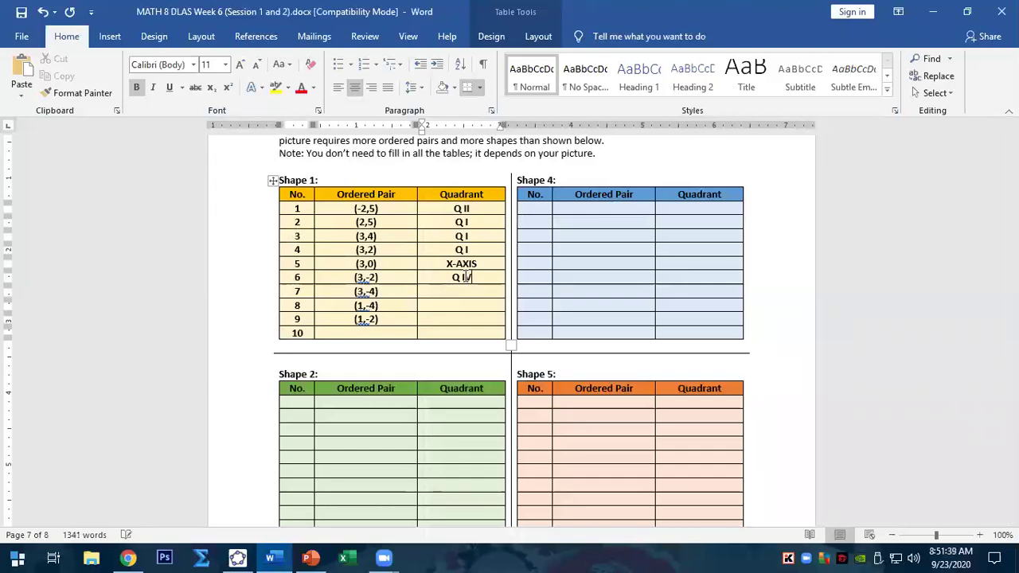
drag(473, 277, 451, 278)
key(ctrl+c)
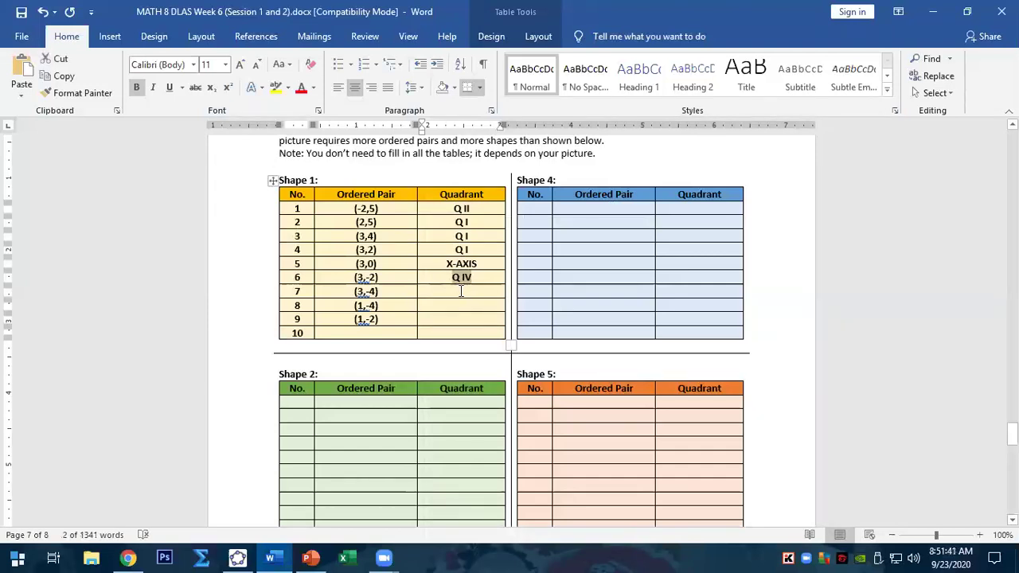
click(460, 291)
key(ctrl+v)
click(464, 306)
key(ctrl+v)
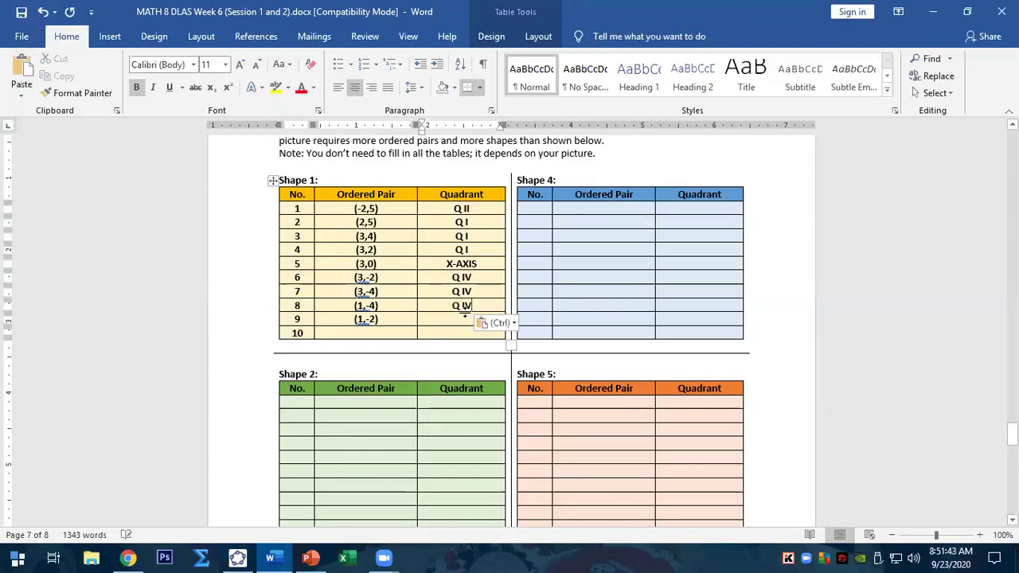
click(464, 318)
key(ctrl+v)
click(242, 557)
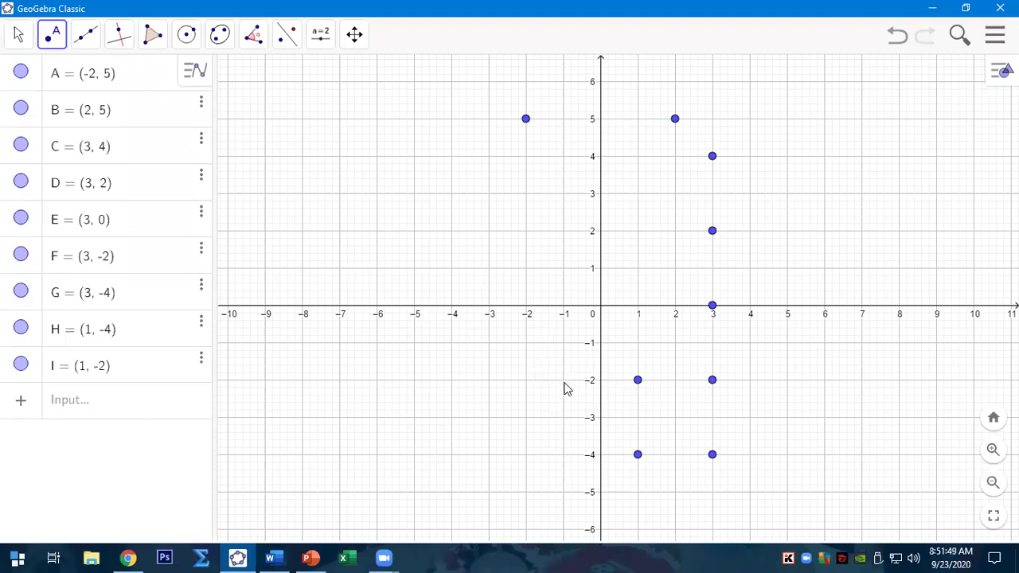
- Plot points J (-1,-2), K (-1,-4), L (-3,-4) and M (-3,-2)
click(562, 380)
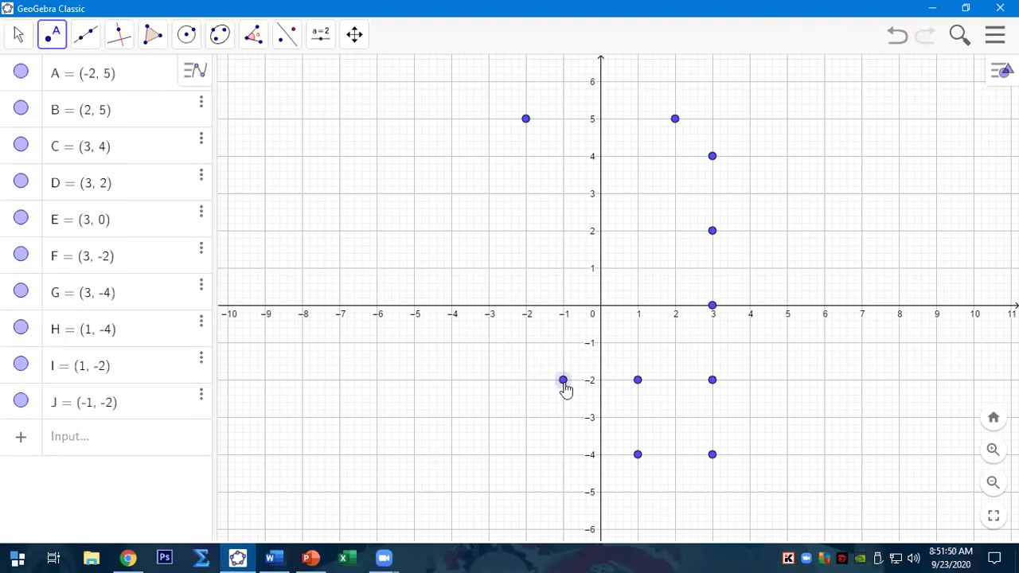
click(563, 455)
click(488, 454)
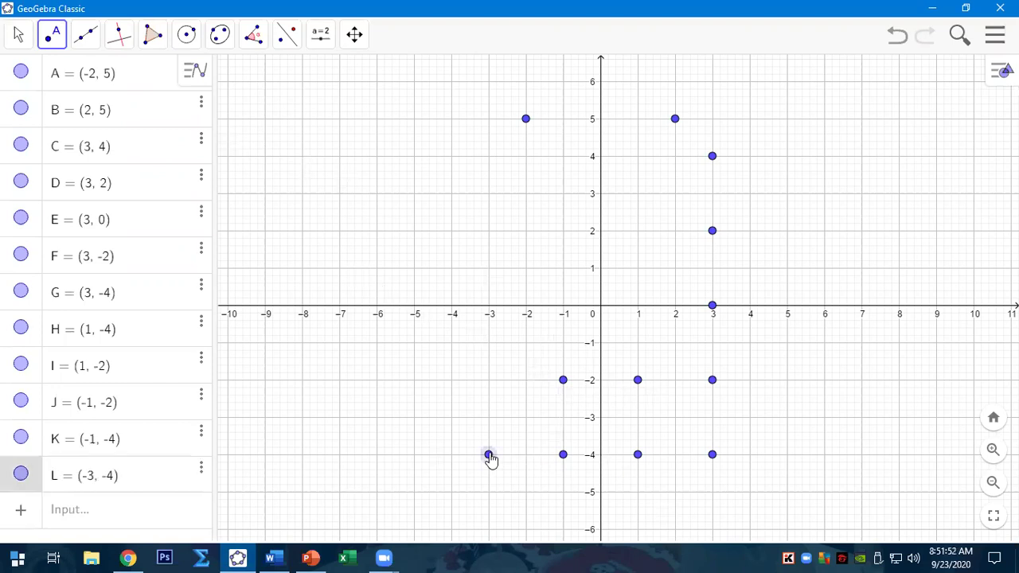
click(488, 380)
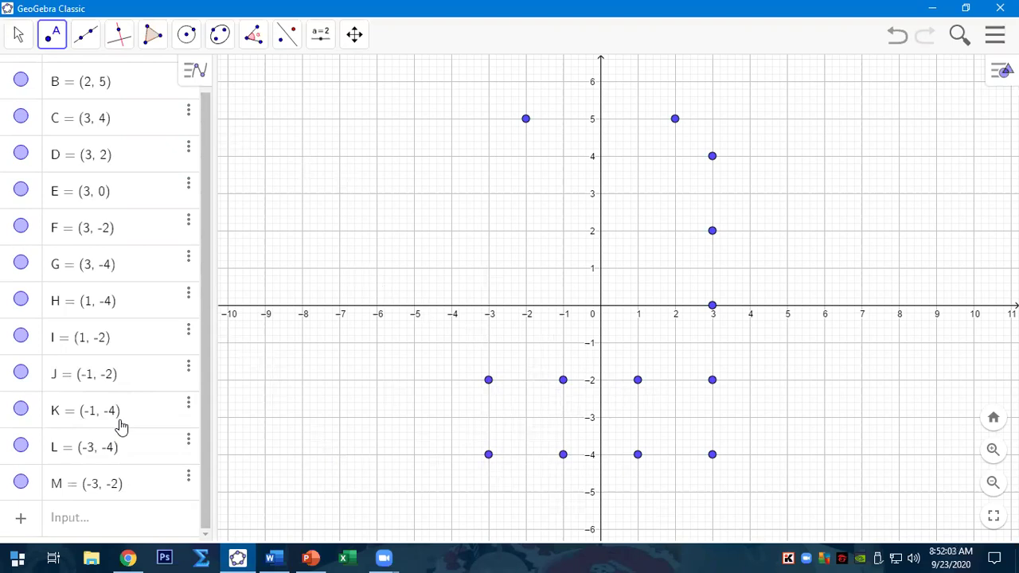
- Add four empty rows to the end of the Shape 1 table
click(273, 557)
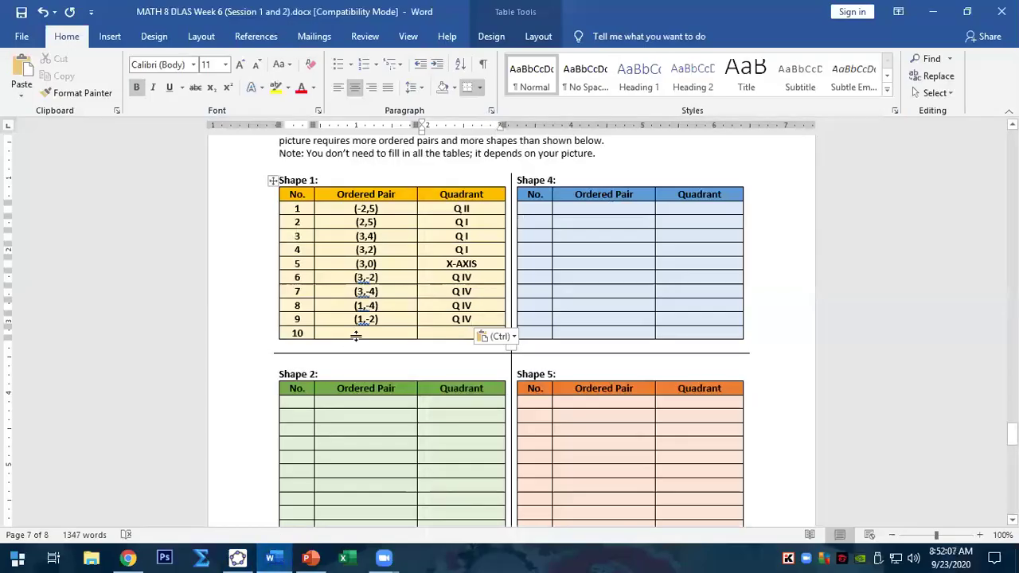
click(507, 318)
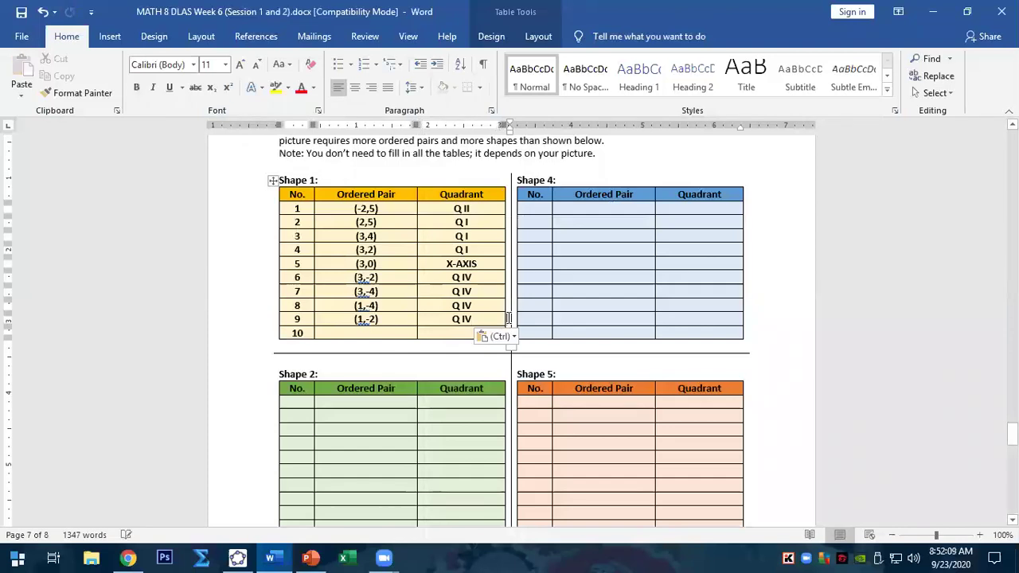
key(Down)
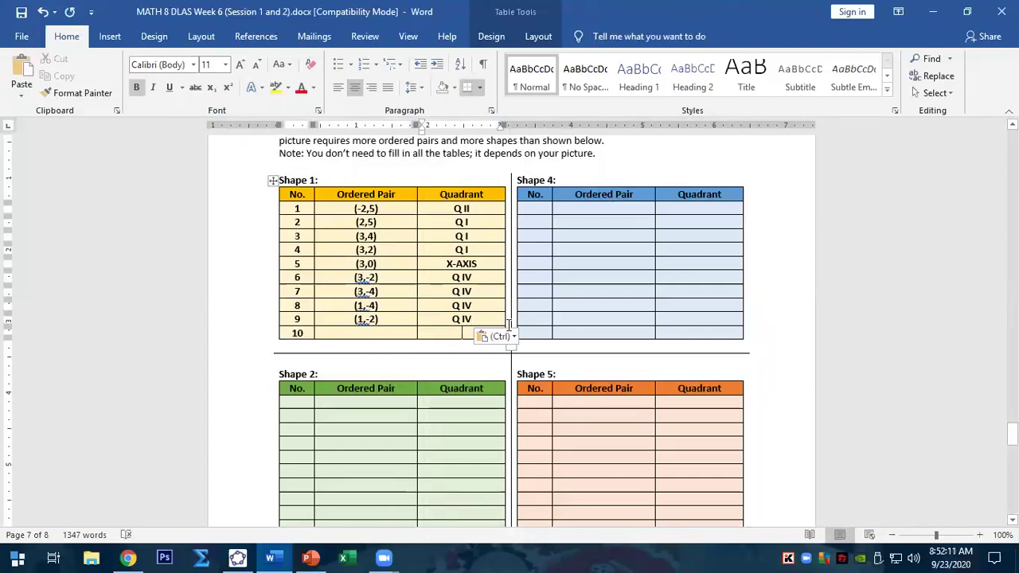
key(Right)
key(Return)
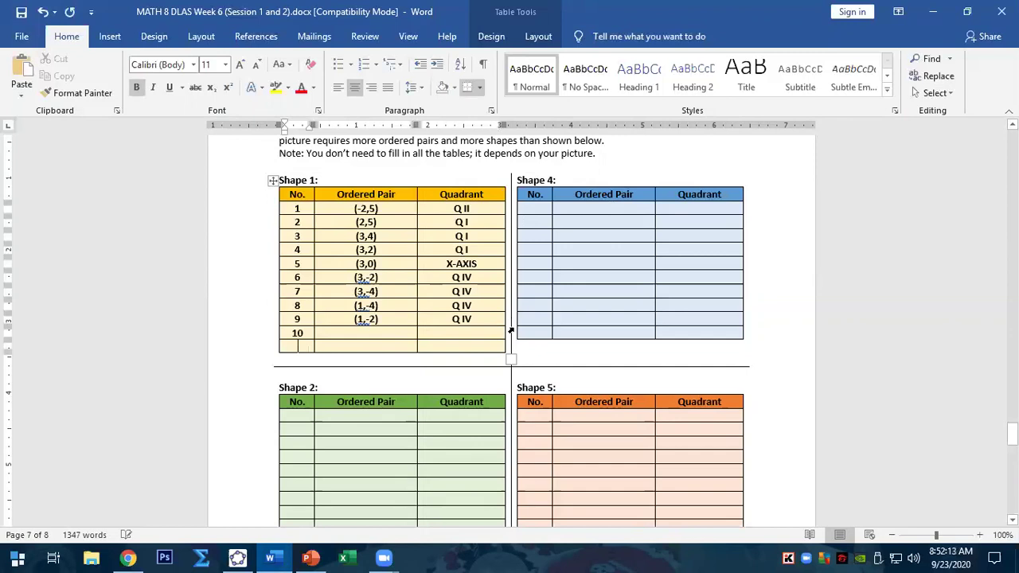
click(509, 334)
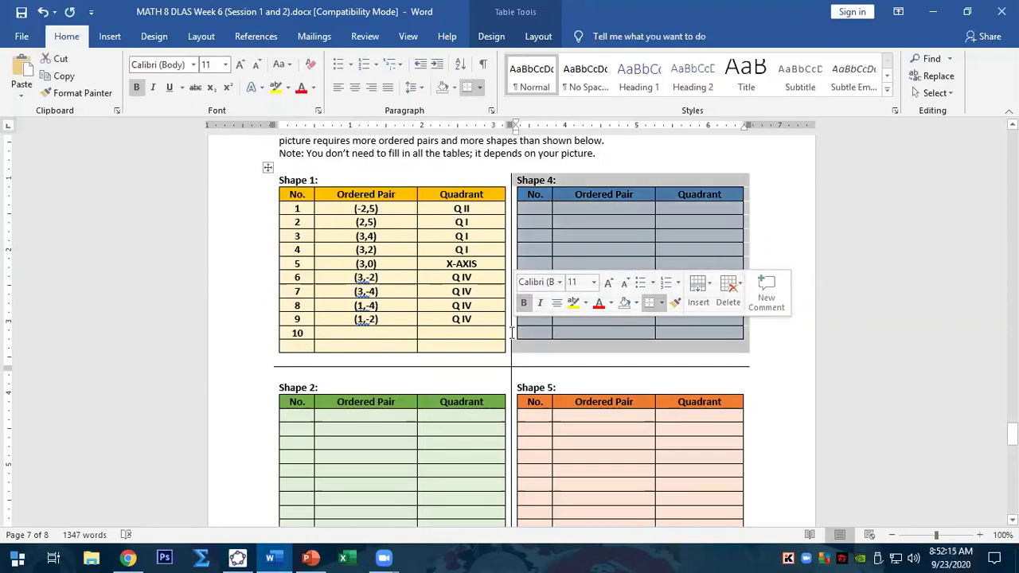
click(508, 332)
key(Return)
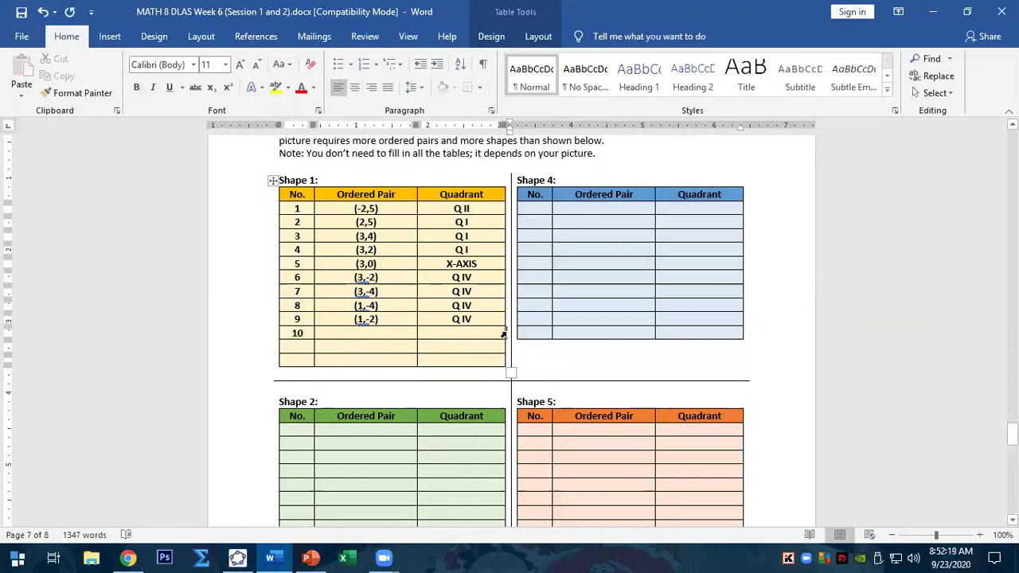
key(Return)
click(508, 348)
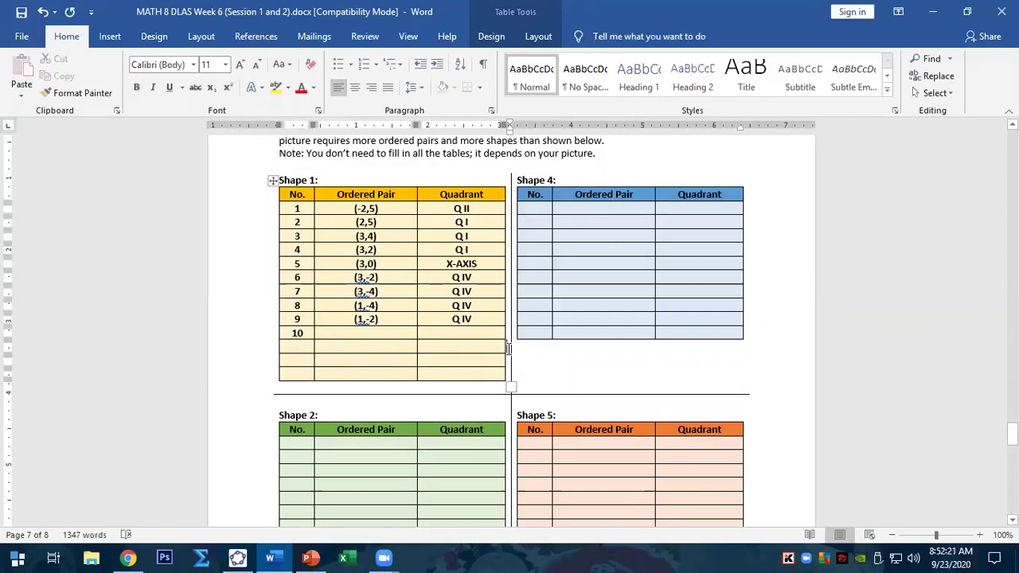
key(Return)
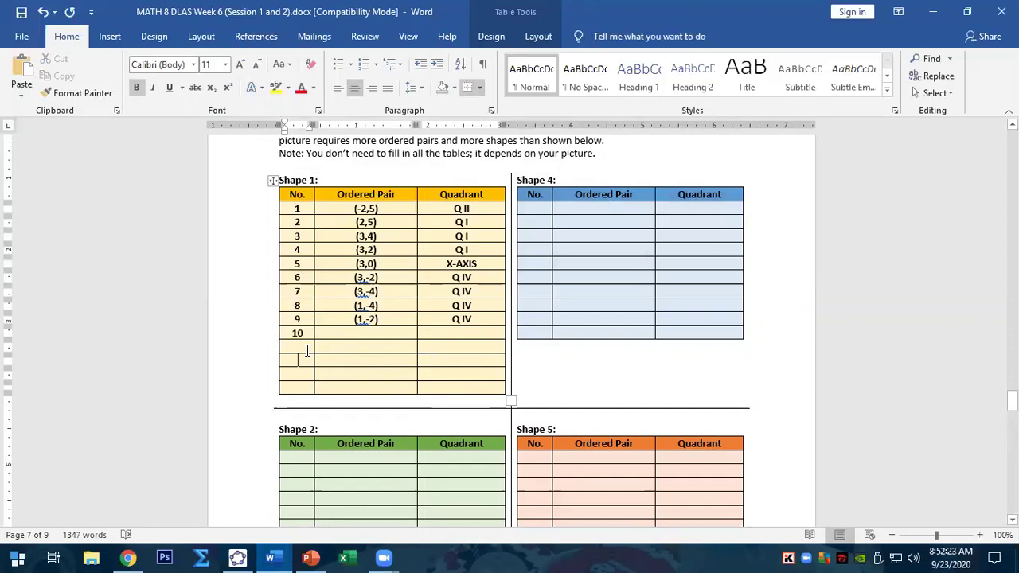
- Fill in the new row numbers 12 and 14 in the No. column
text(11)
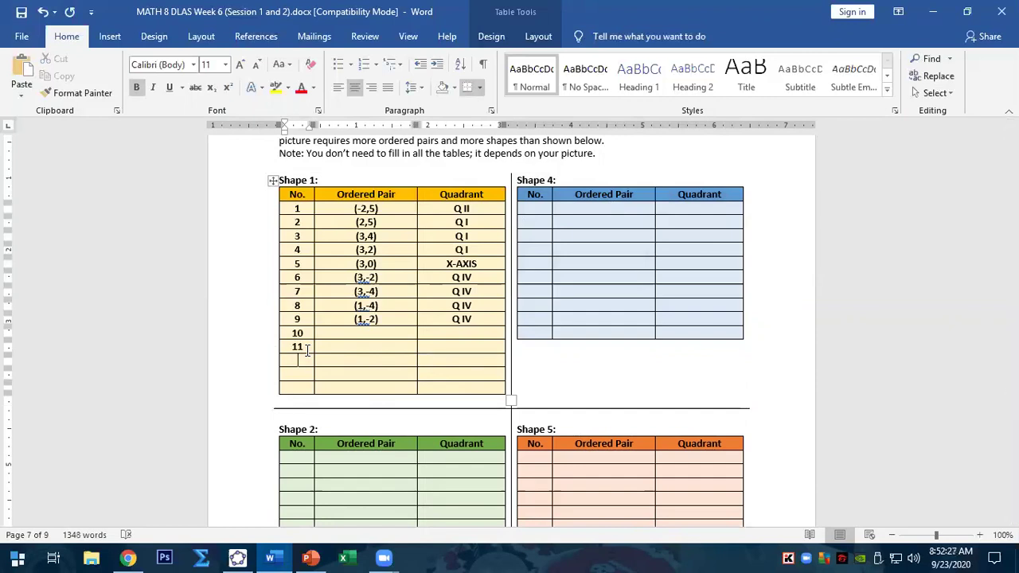
text(2)
key(Down)
key(Down)
text(14)
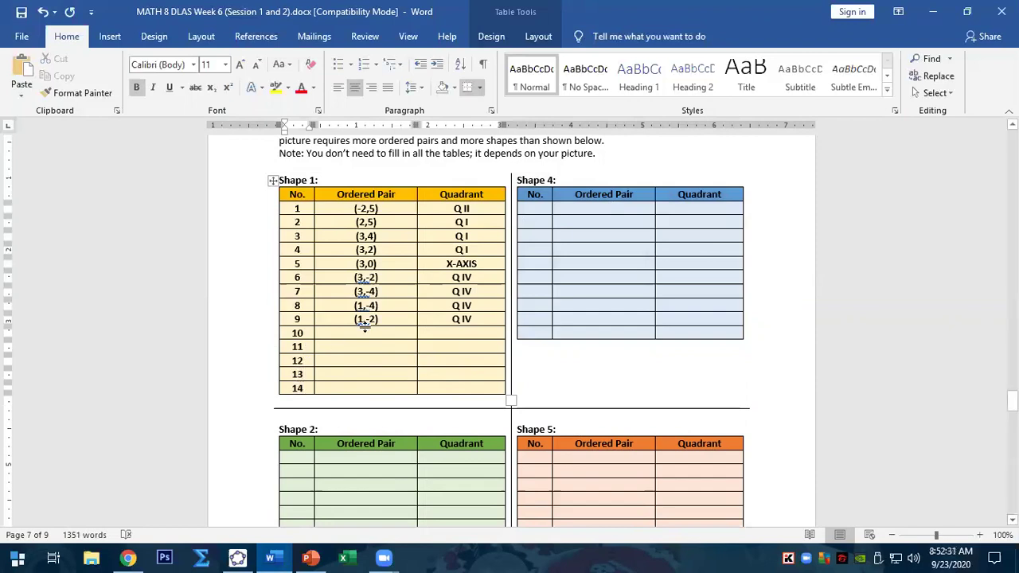
click(365, 335)
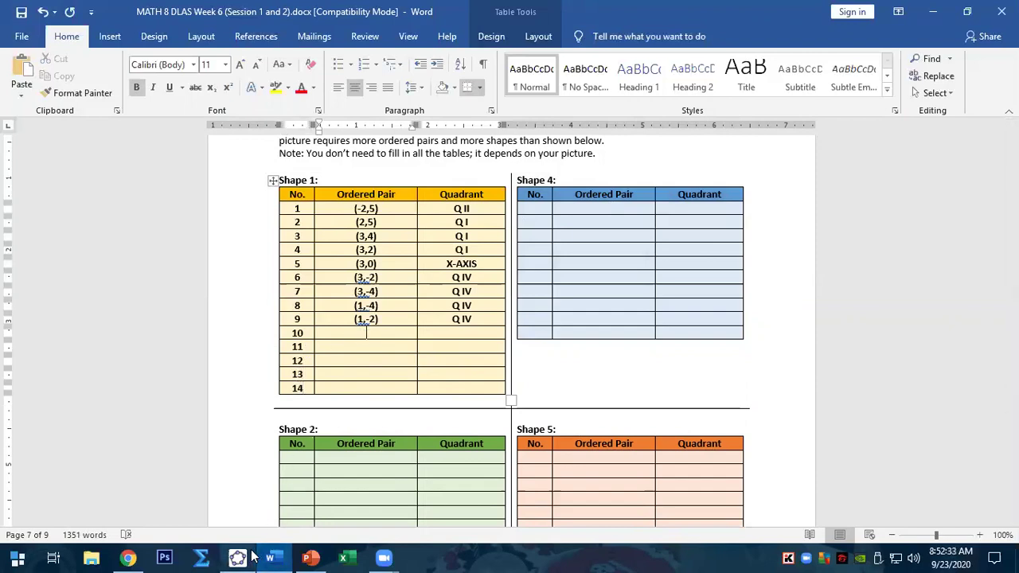
- Enter (-1,-2), (-1,-4), (-3,-4) and (-3,-2) in Shape 1 rows 10–13
click(238, 557)
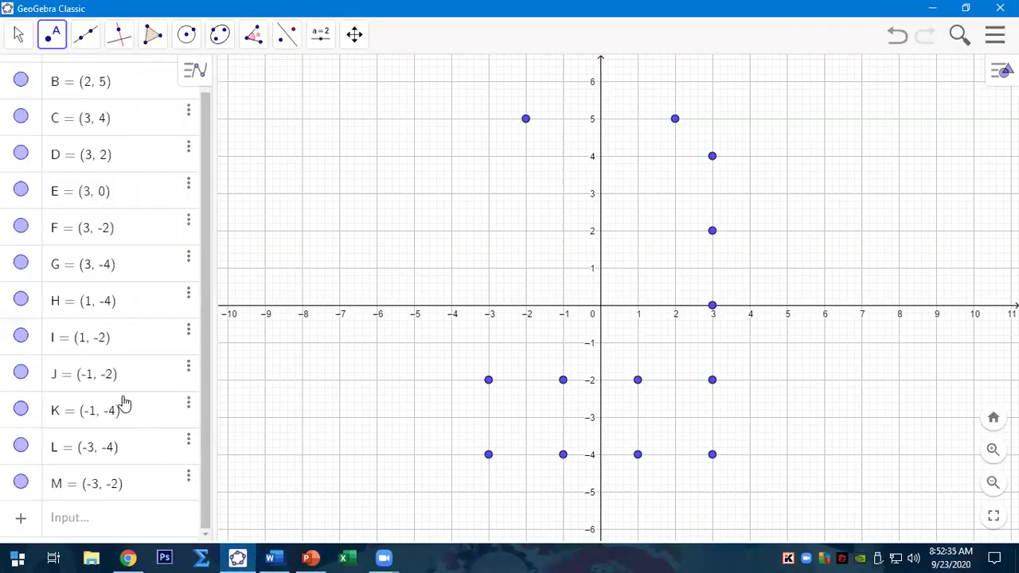
click(272, 557)
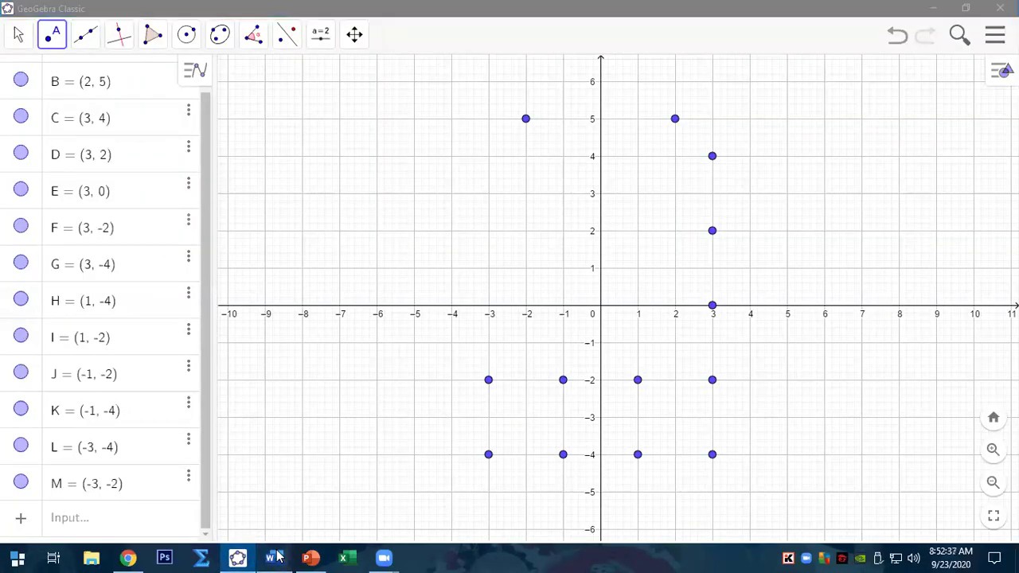
text(()
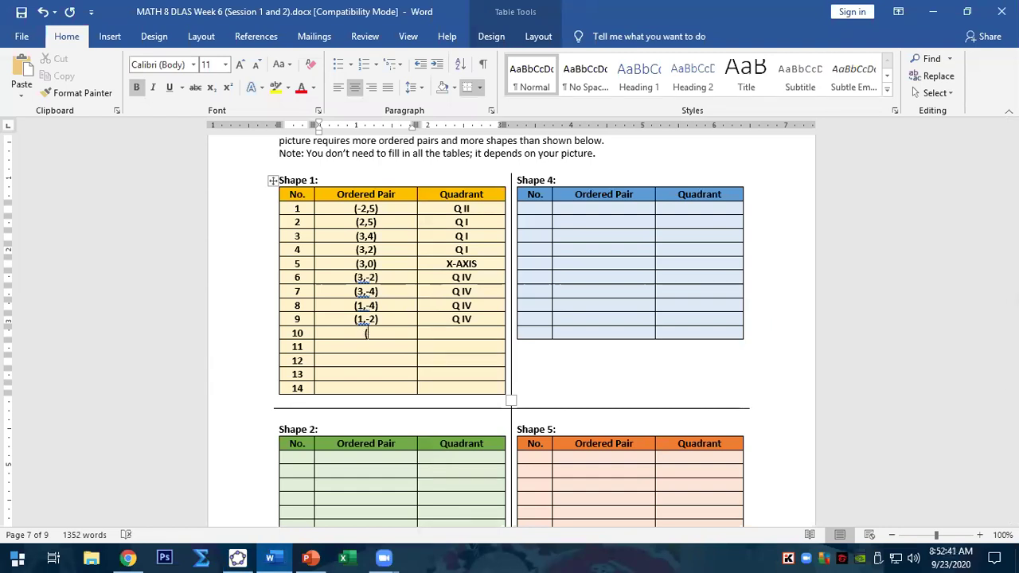
text(--1,-2))
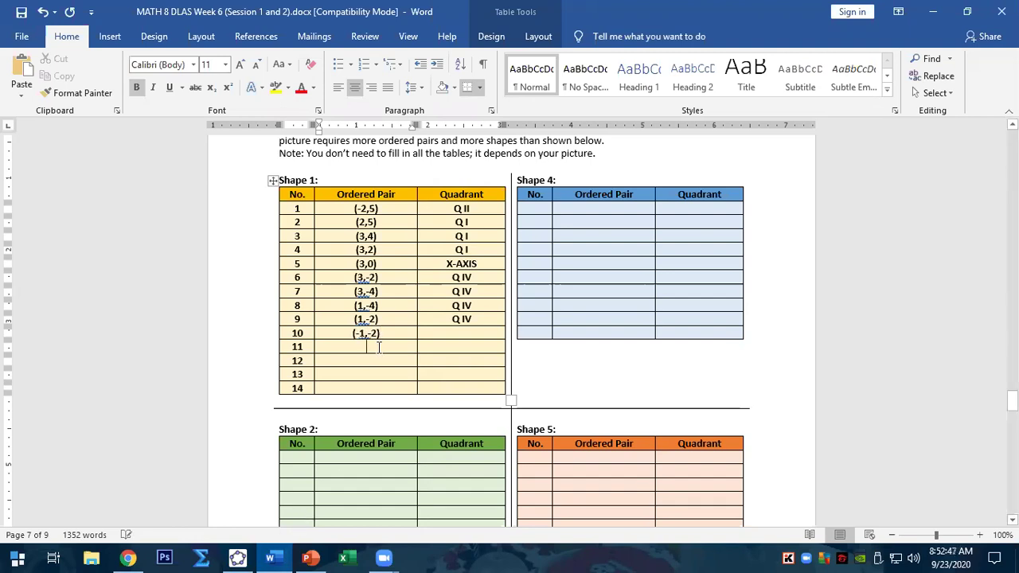
text((-)
text((-3)
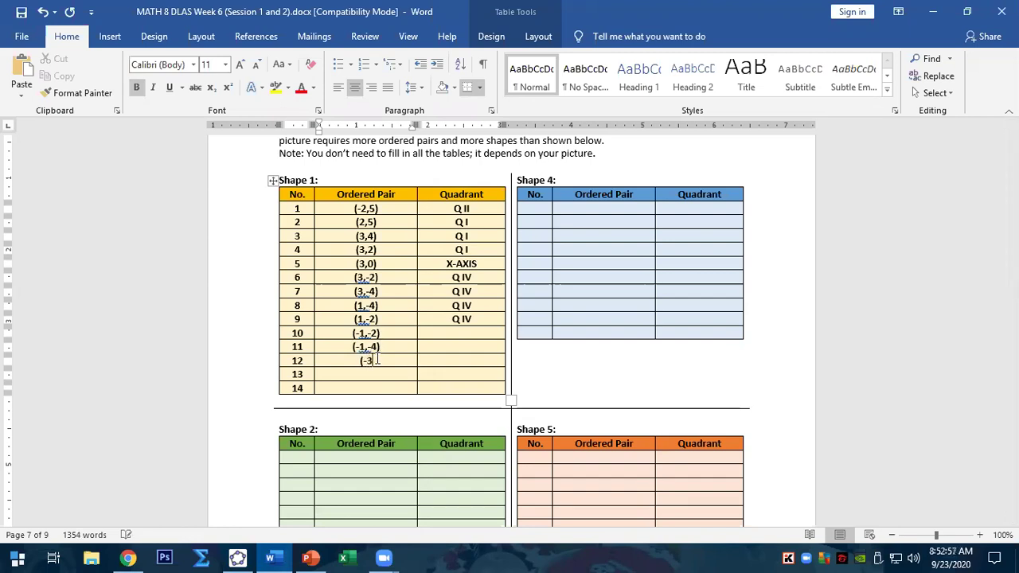
text(,-4))
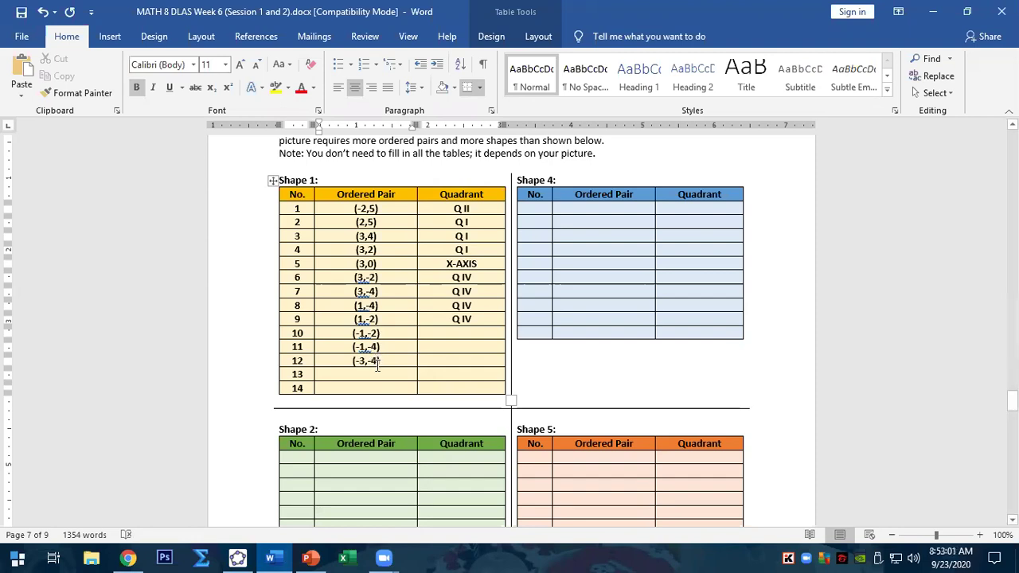
click(375, 374)
text(()
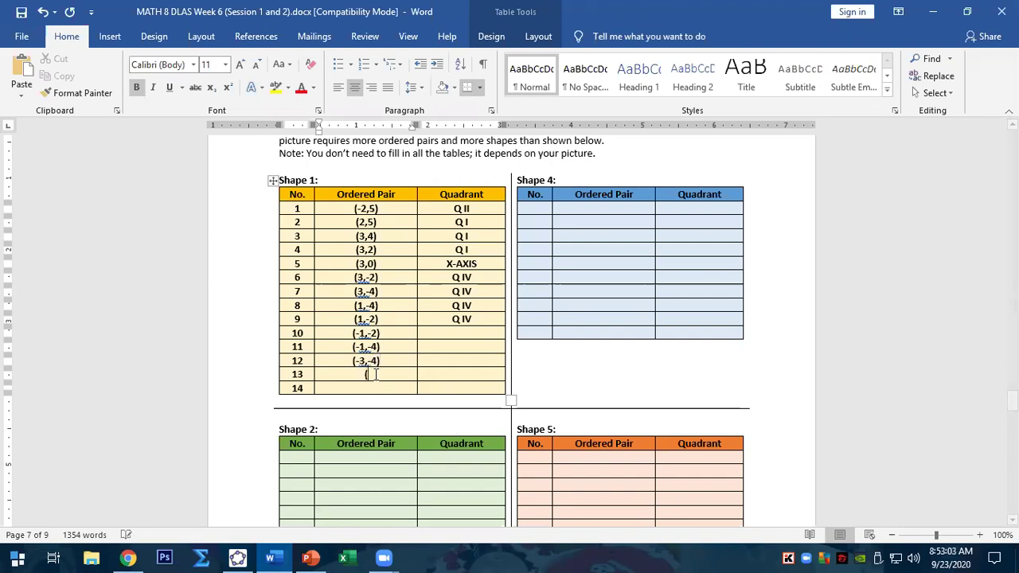
text(-3,-2))
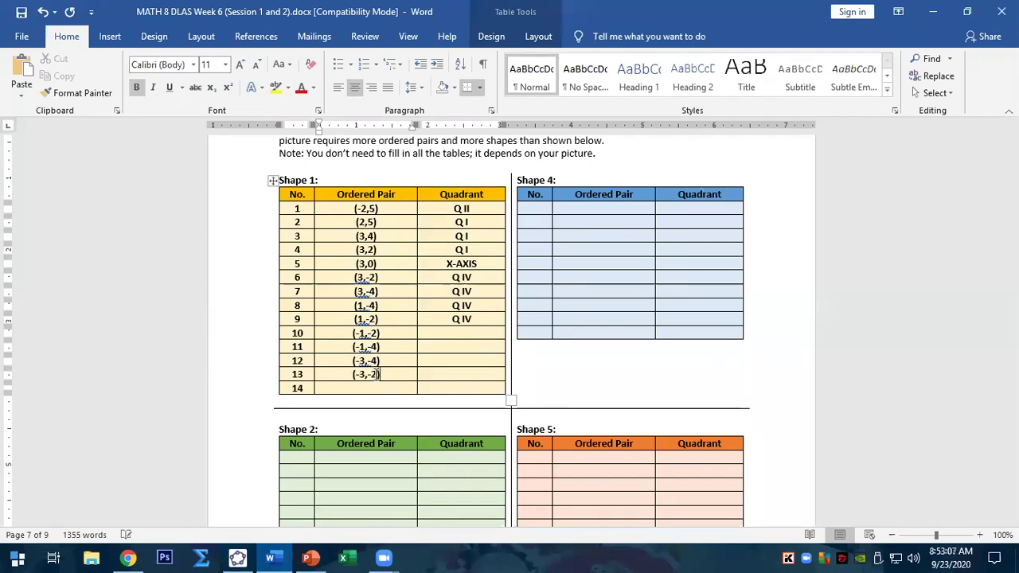
click(237, 557)
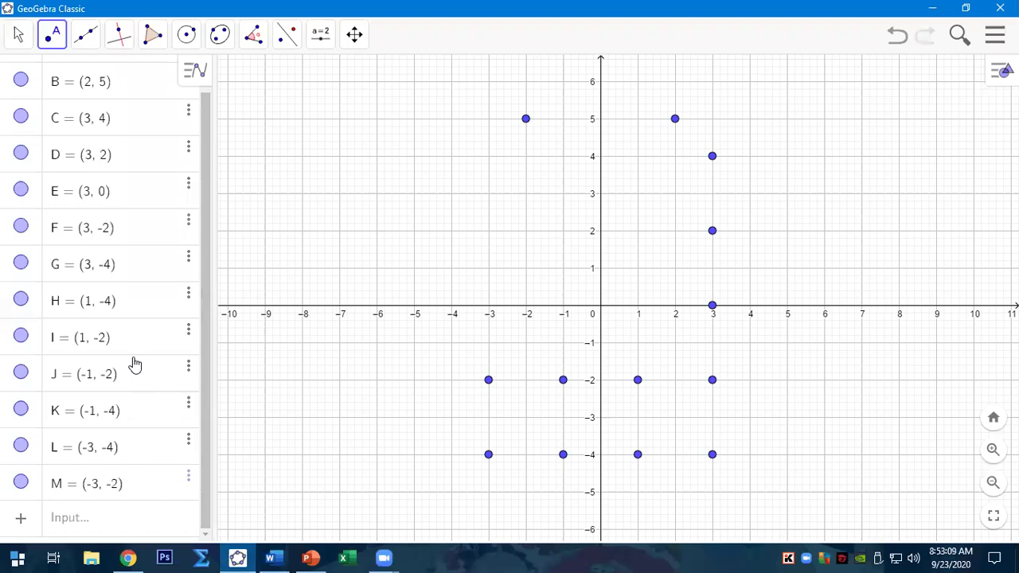
click(271, 557)
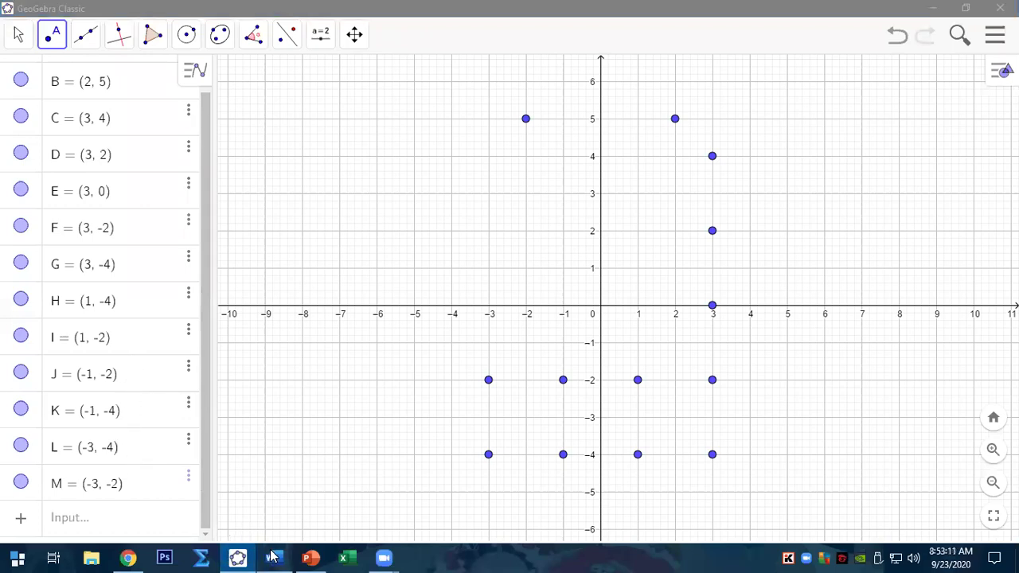
- Mark rows 10–13 as Q III, copying the entry down from row 10
click(462, 332)
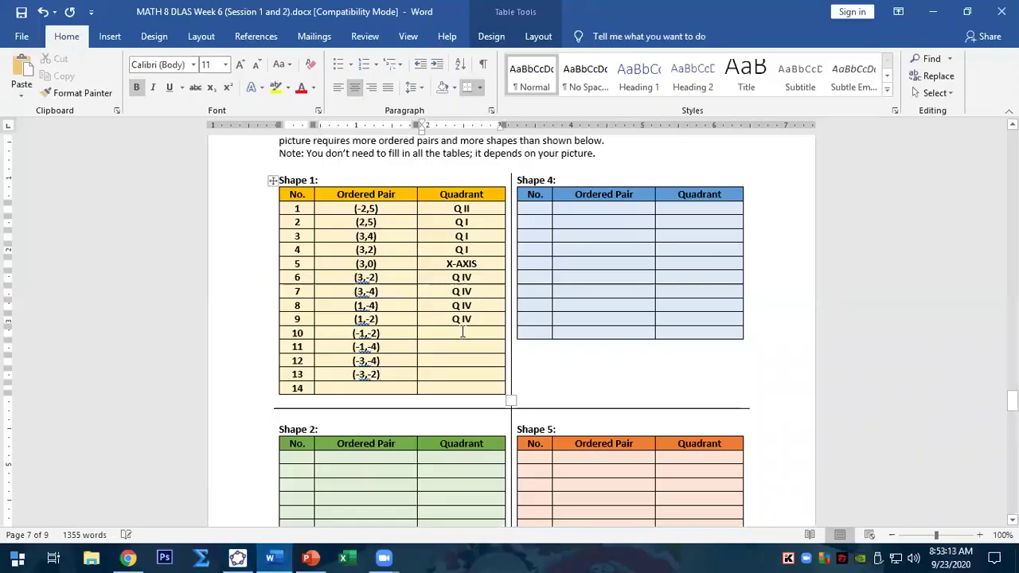
text(Q III)
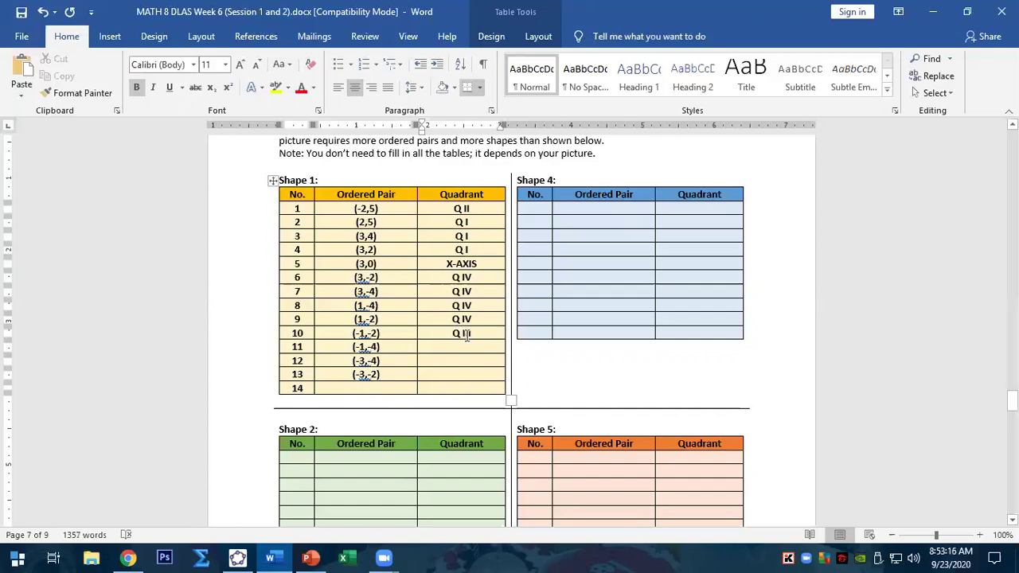
drag(471, 334, 450, 334)
key(ctrl+c)
click(457, 346)
key(ctrl+v)
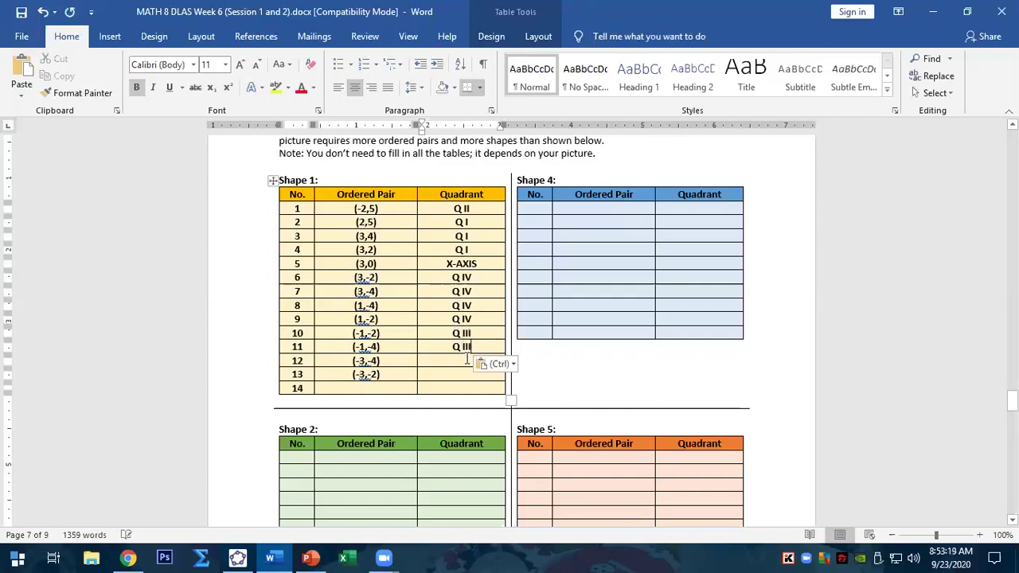
click(465, 361)
key(ctrl+v)
click(465, 374)
key(ctrl+v)
click(375, 388)
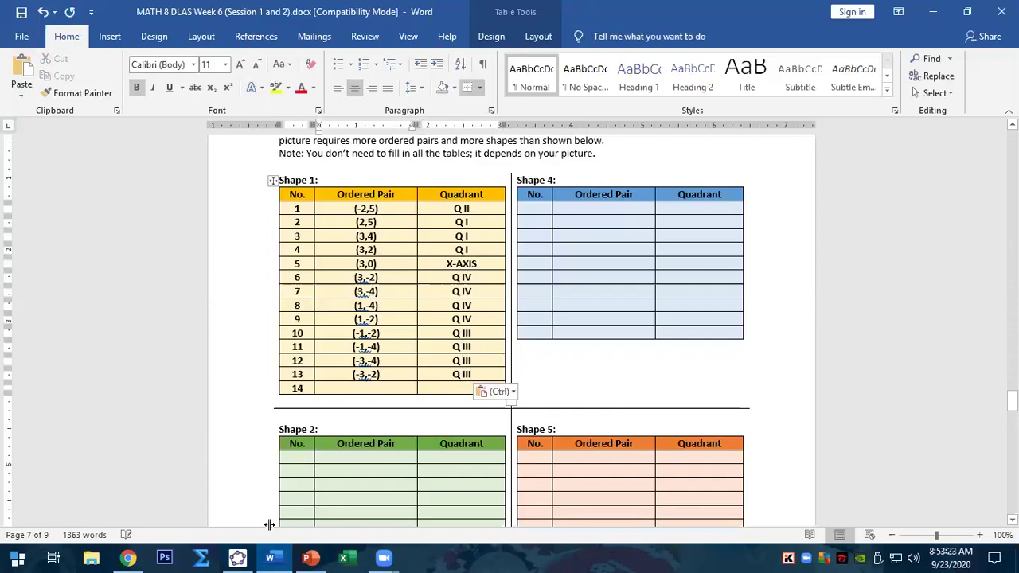
click(237, 557)
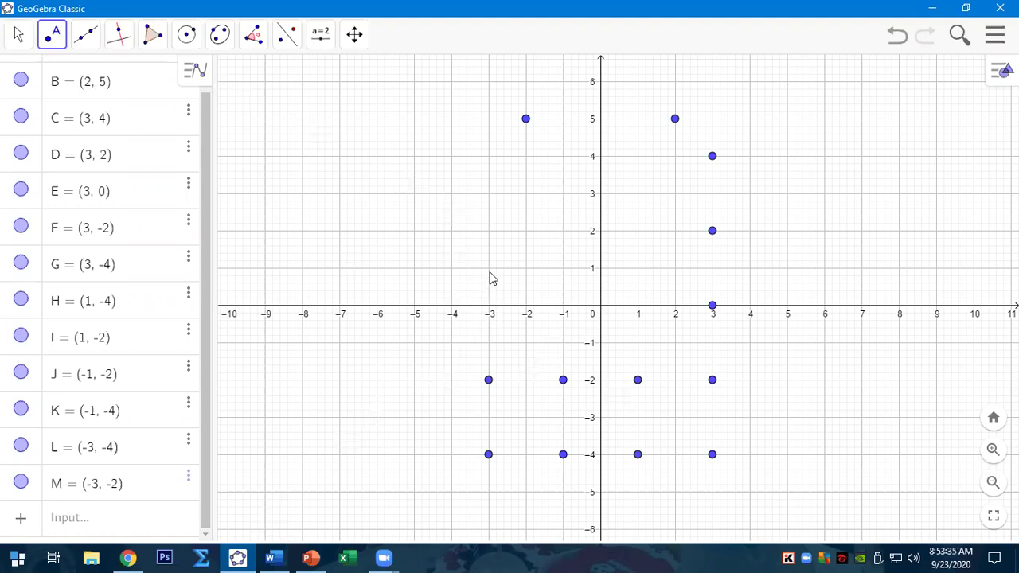
- Plot points N (-3,1), O (-2,1), P (-2,3), Q (-3,3), R (-4,3) and S (-4,1)
click(487, 270)
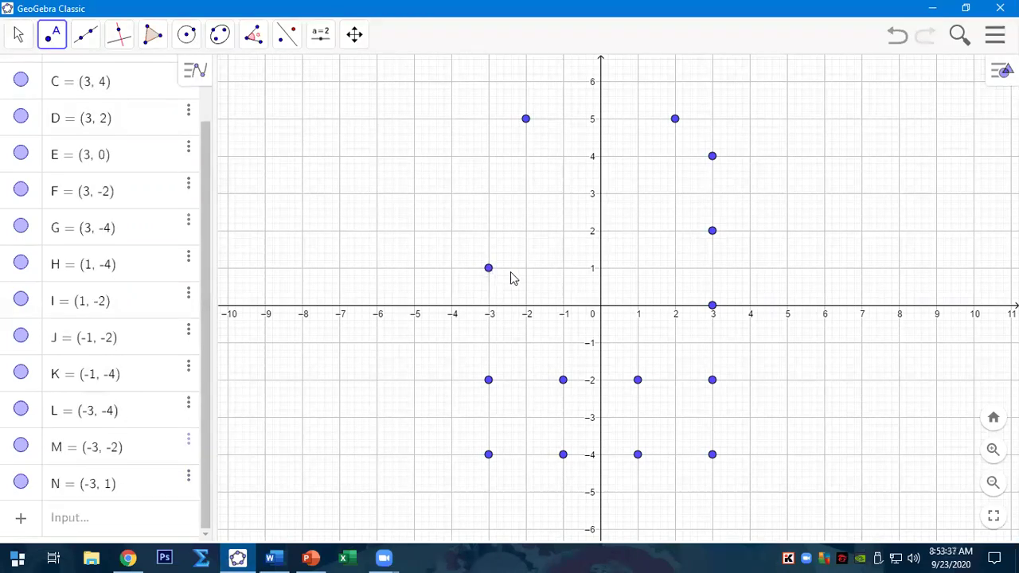
click(526, 271)
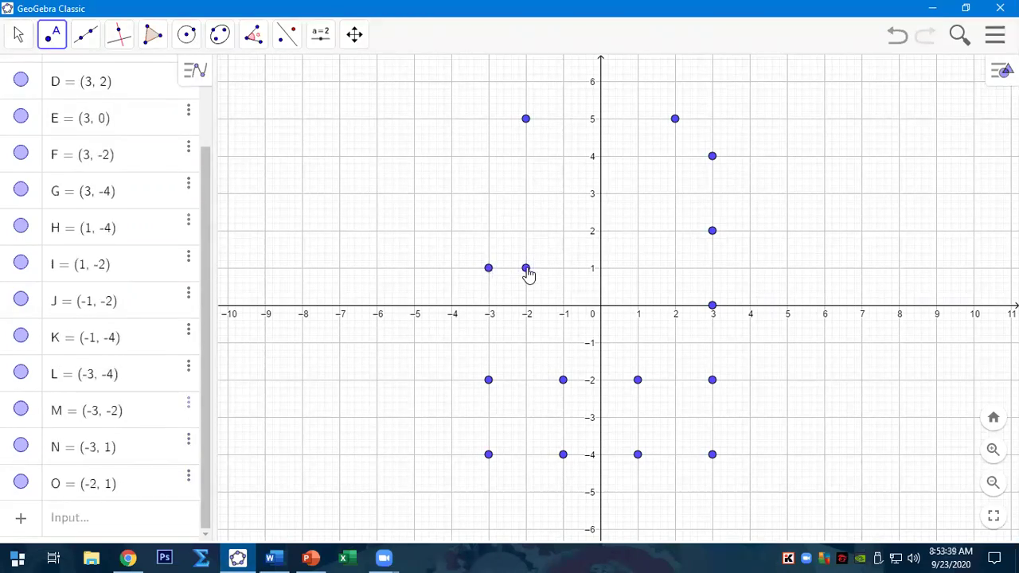
click(525, 194)
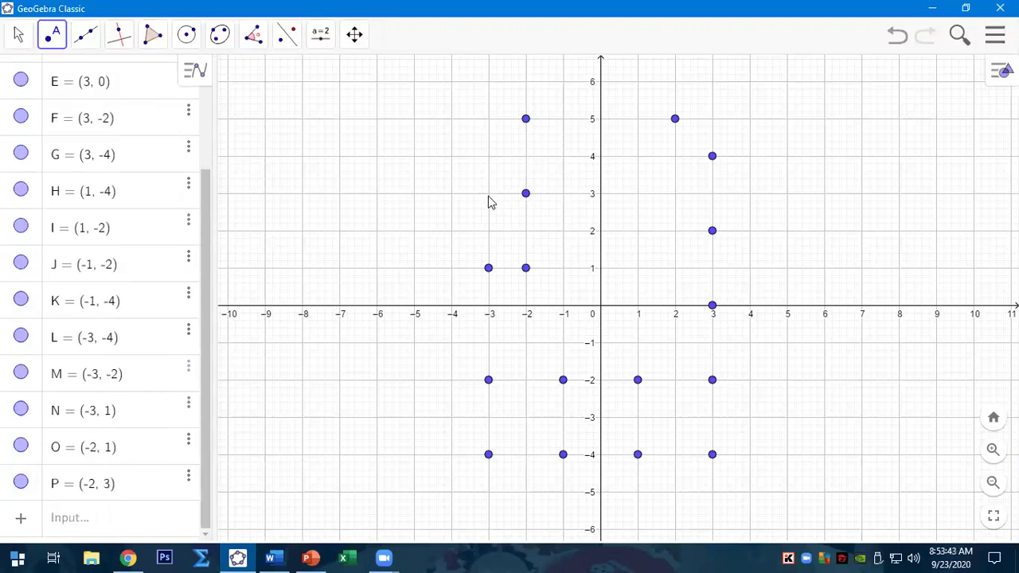
click(488, 195)
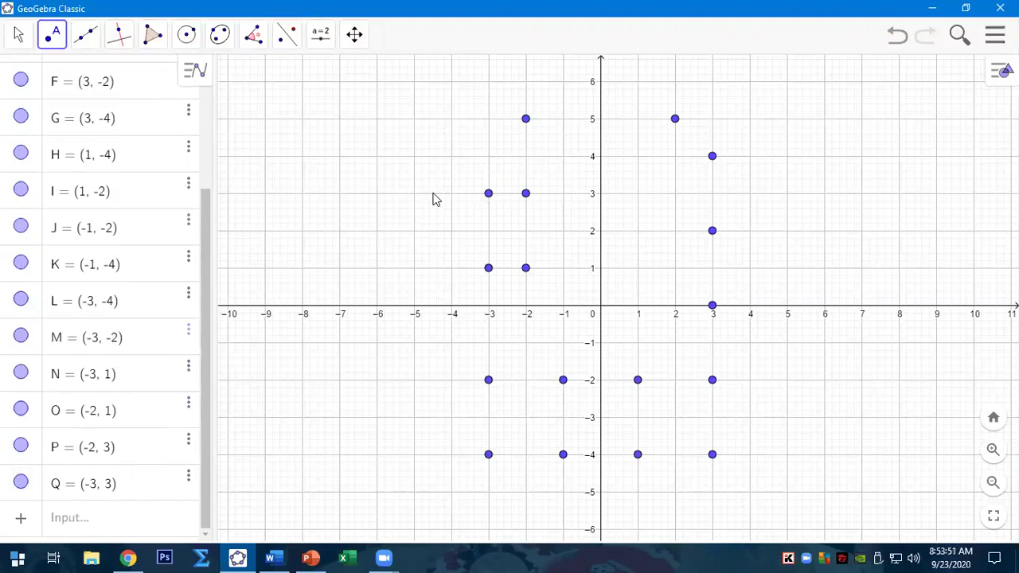
click(451, 195)
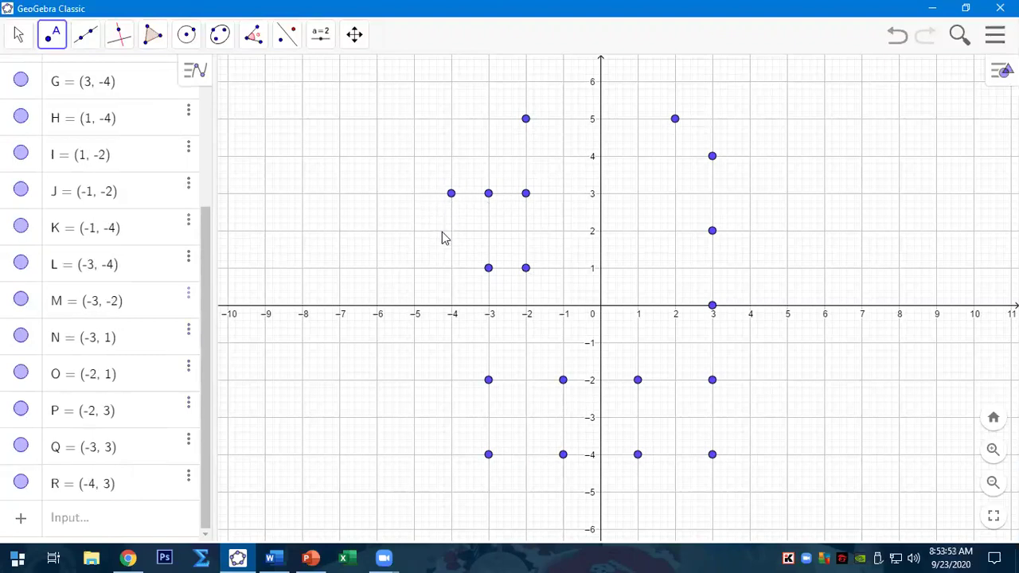
click(451, 269)
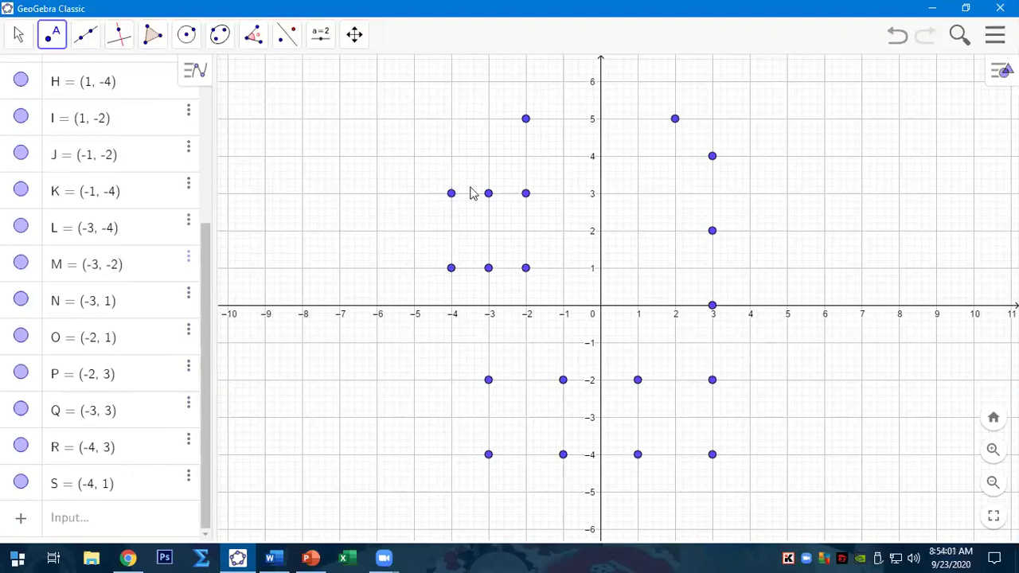
- Draw square polygon q1 through R (-4,3), P (-2,3), O (-2,1) and S (-4,1)
click(153, 34)
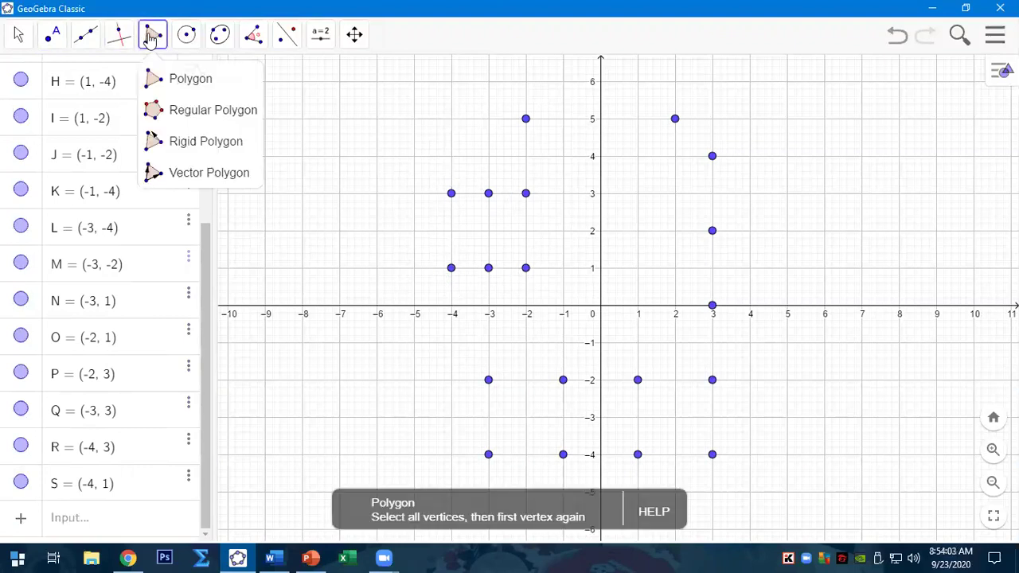
click(451, 195)
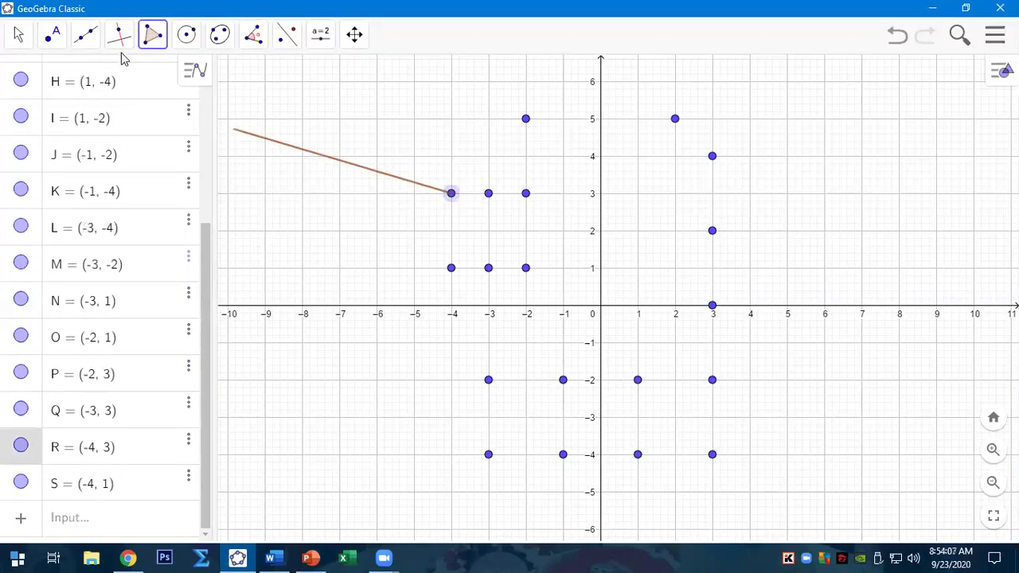
click(525, 194)
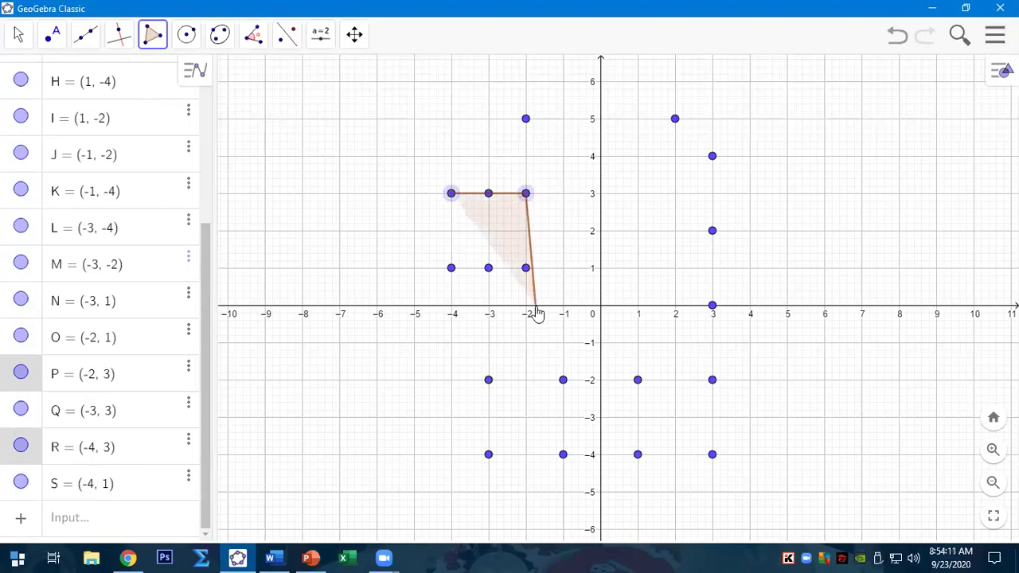
click(526, 271)
click(452, 269)
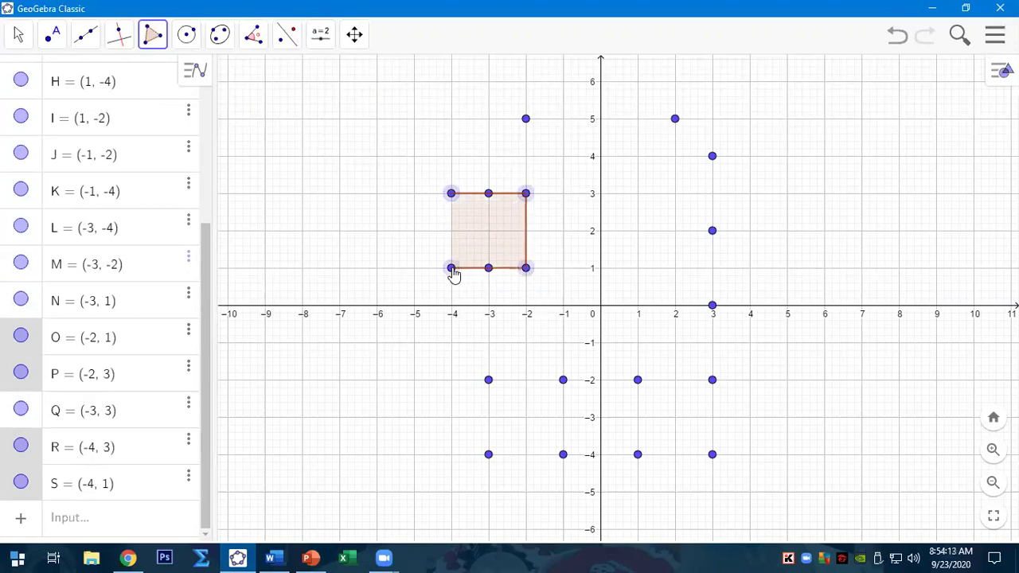
click(452, 196)
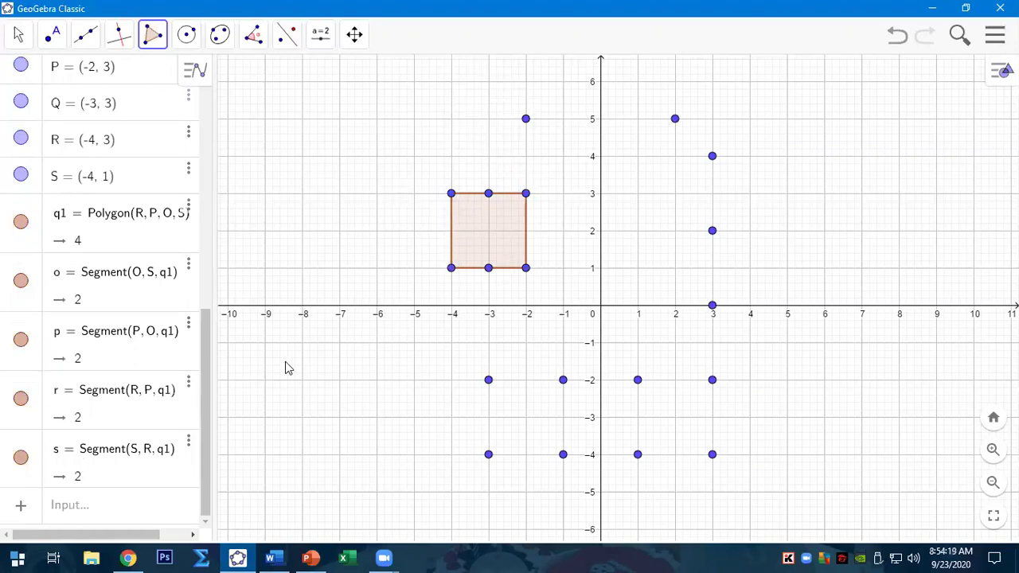
drag(207, 332, 216, 215)
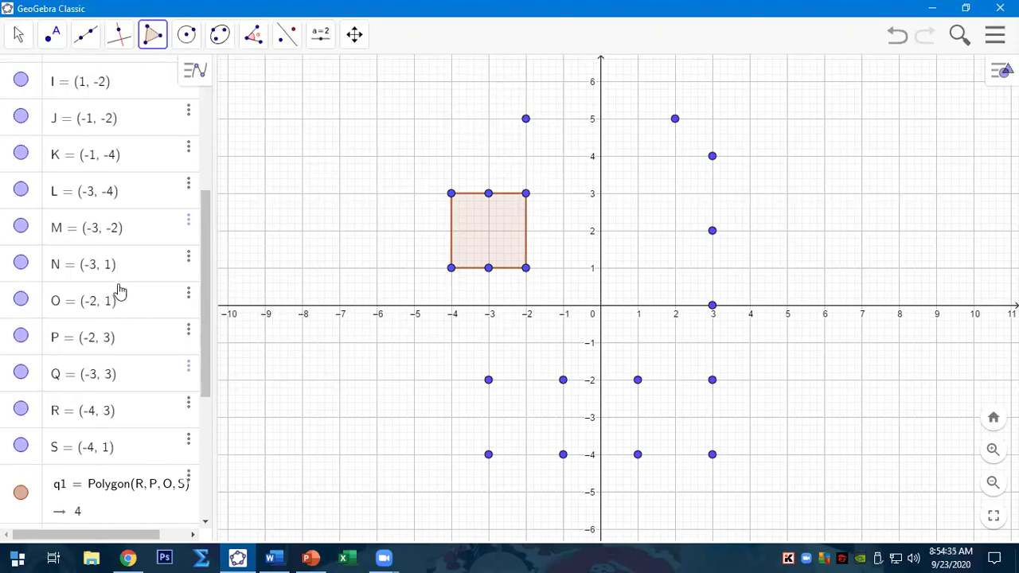
click(271, 557)
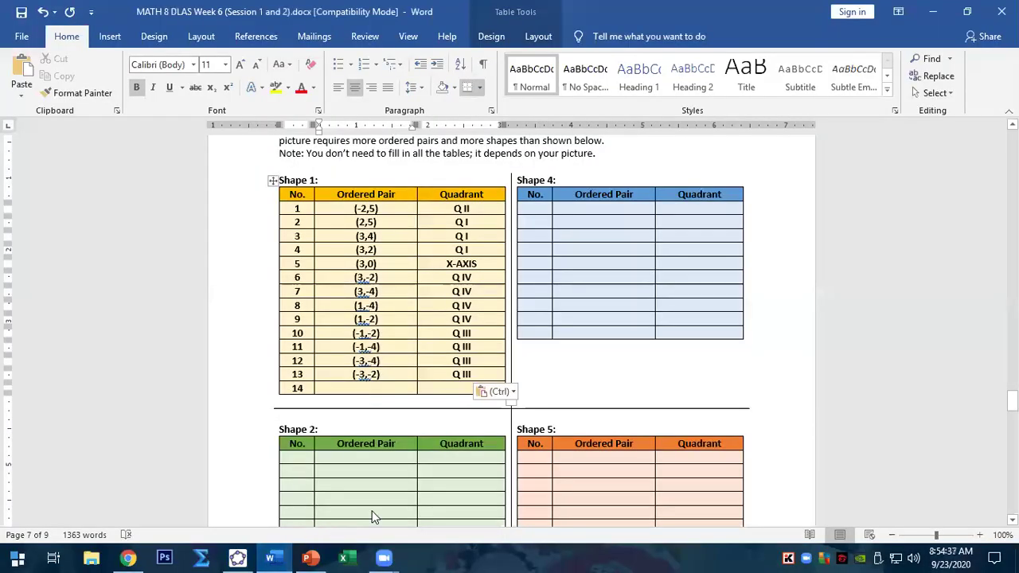
- Delete the empty row 14 from the Shape 1 table
scroll(407, 486, down, 1)
drag(432, 352, 308, 355)
key(BackSpace)
key(Return)
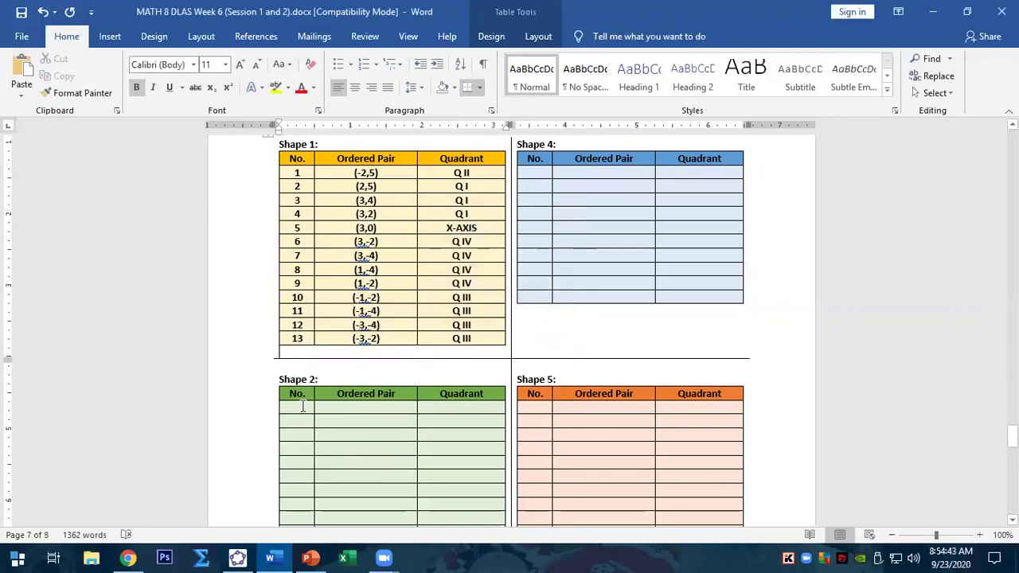
- Number the first six rows of Shape 2 from 14 through 19
click(302, 406)
text(14)
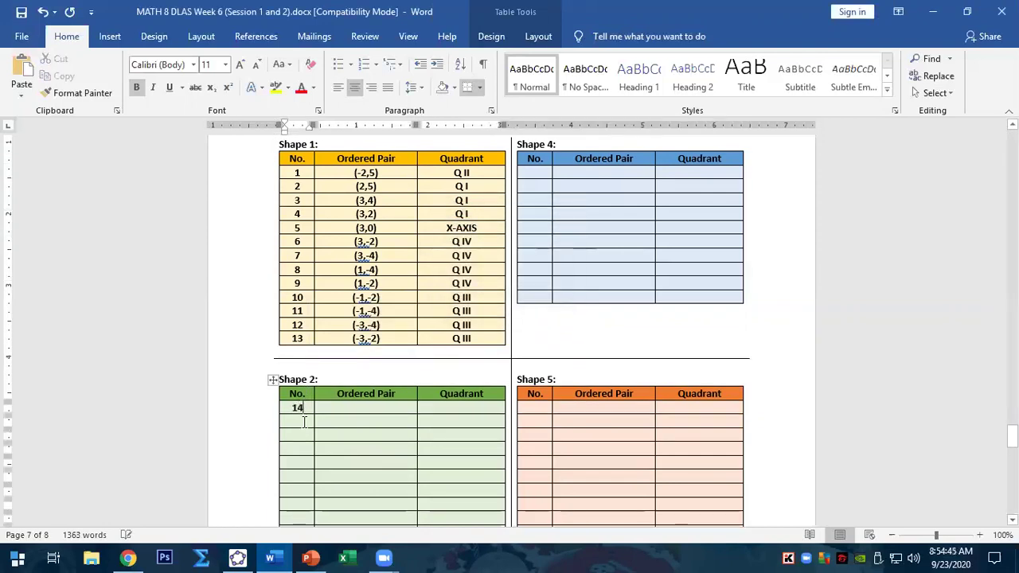
click(303, 422)
text(15)
click(302, 437)
text(16)
click(298, 449)
text(1)
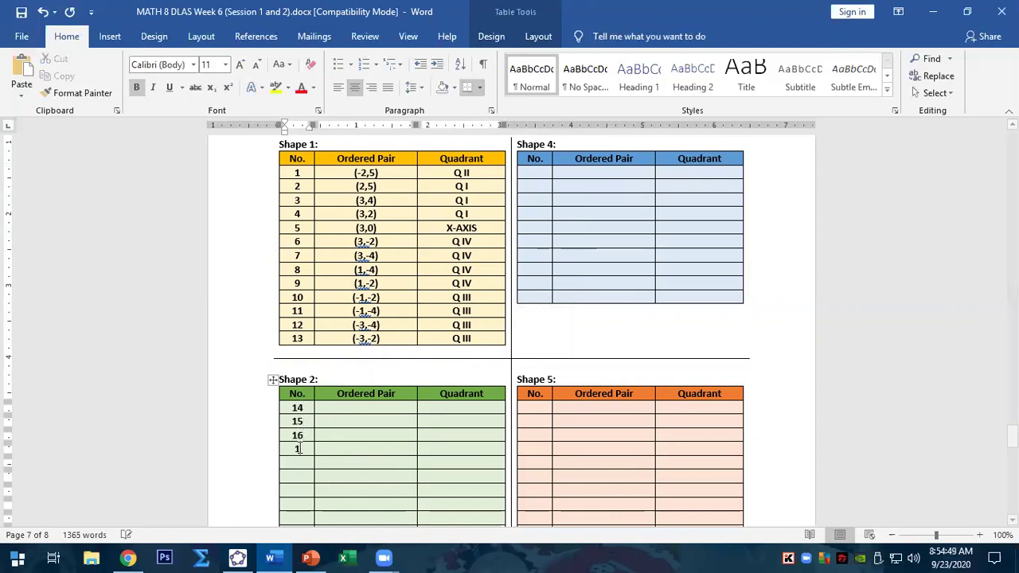
text(7)
click(296, 463)
text(18)
click(298, 476)
text(19)
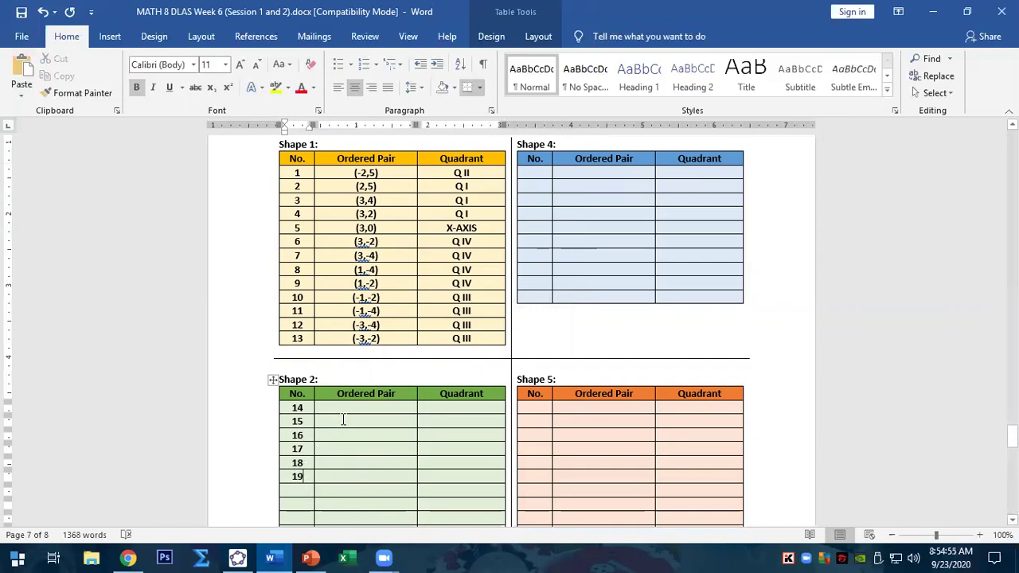
click(355, 411)
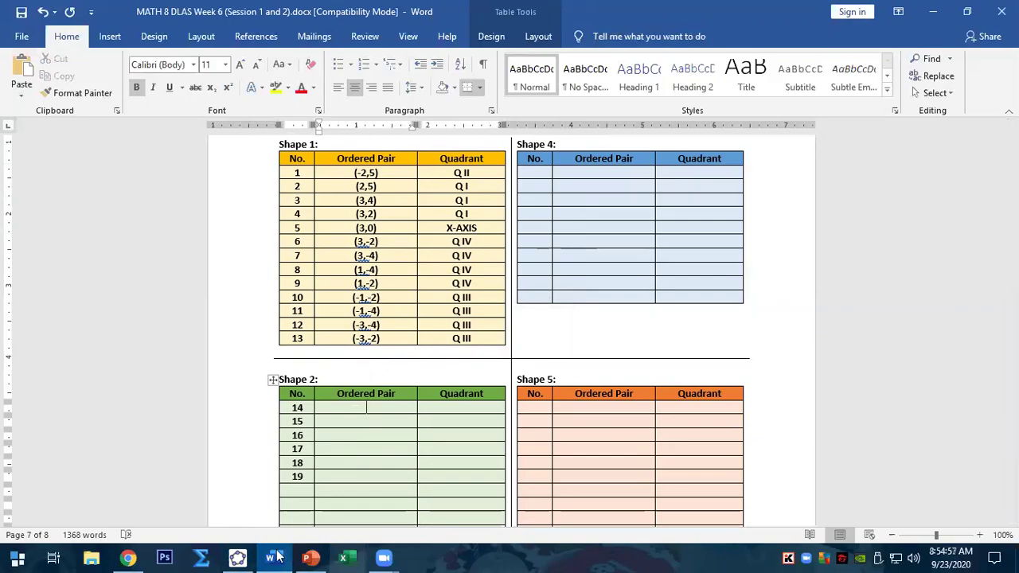
- Copy points N (-3,1) and O (-2,1) from GeoGebra into Shape 2's rows 14 and 15
click(239, 557)
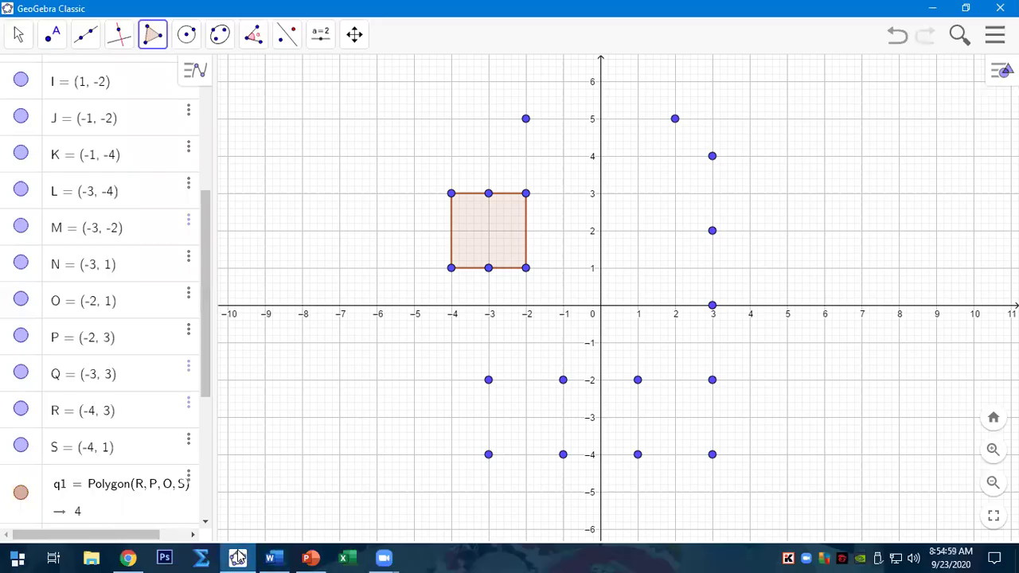
click(122, 267)
drag(120, 274, 102, 278)
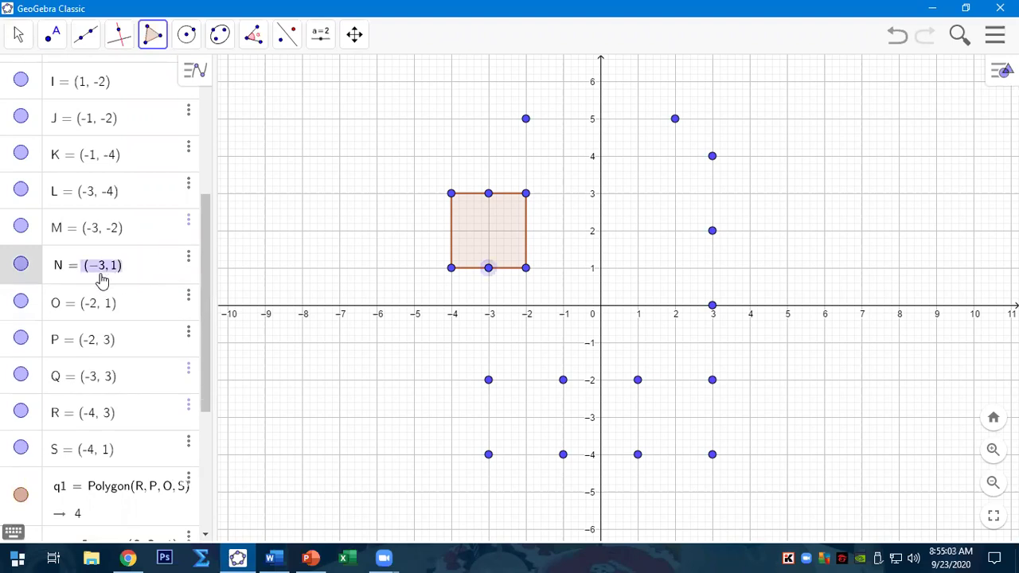
click(269, 557)
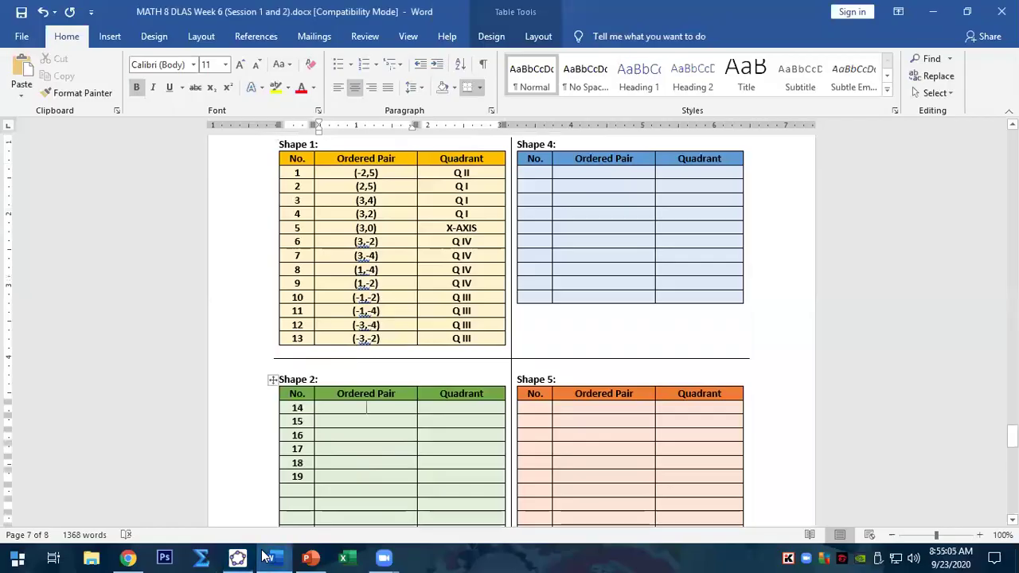
text((-3,1))
key(Down)
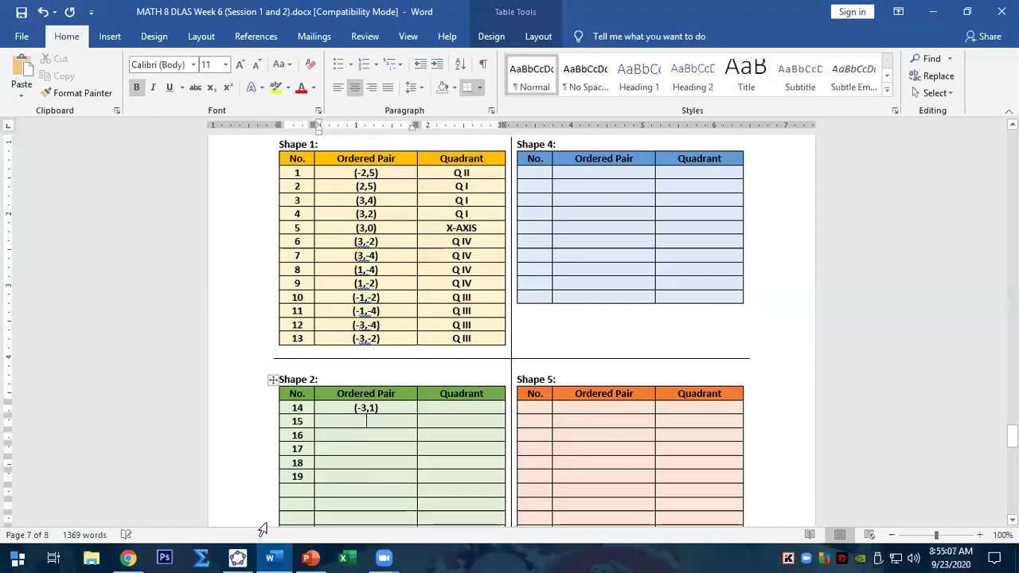
click(237, 557)
click(128, 313)
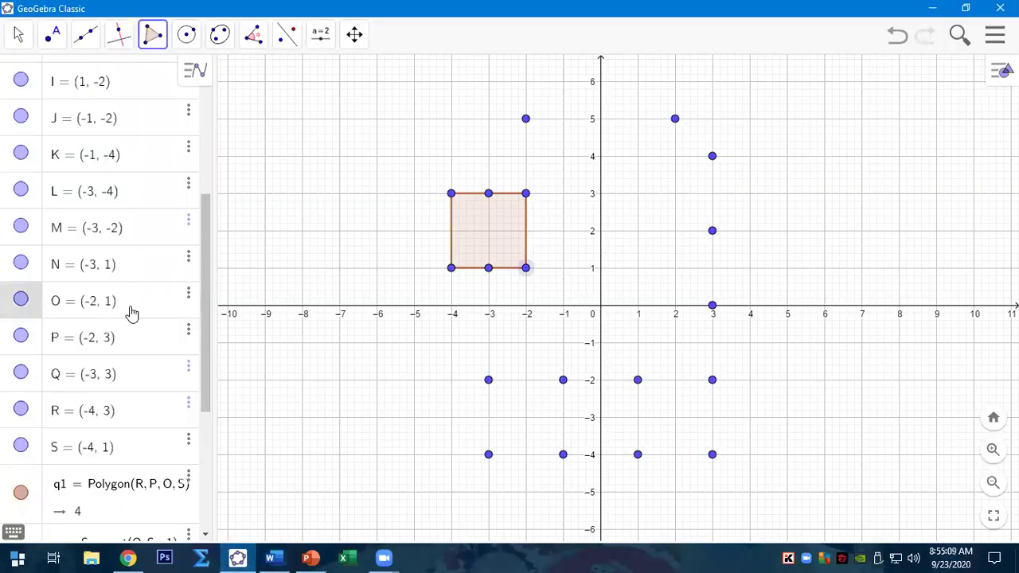
drag(128, 313, 91, 316)
key(ctrl+c)
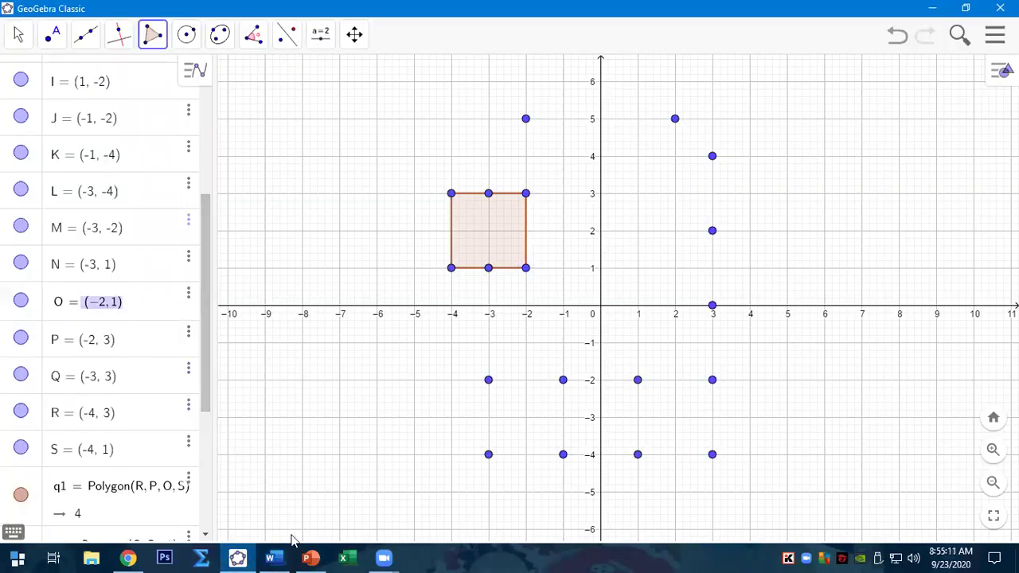
click(270, 557)
click(371, 421)
key(ctrl+v)
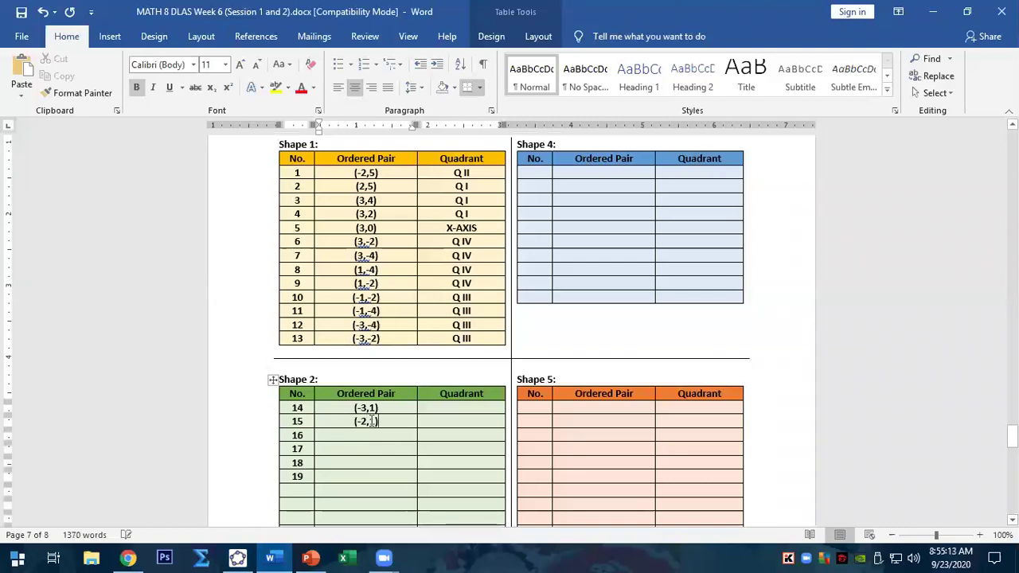
- Paste points P (-2,3) and Q (-3,3) into the Ordered Pair cells of rows 16 and 17
click(269, 557)
click(270, 557)
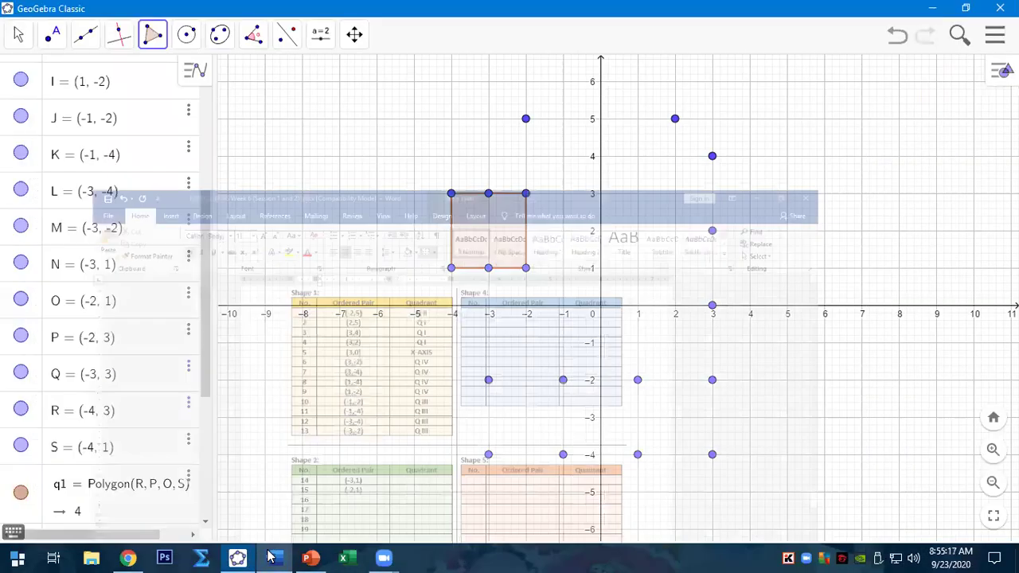
click(269, 557)
click(95, 344)
double_click(100, 346)
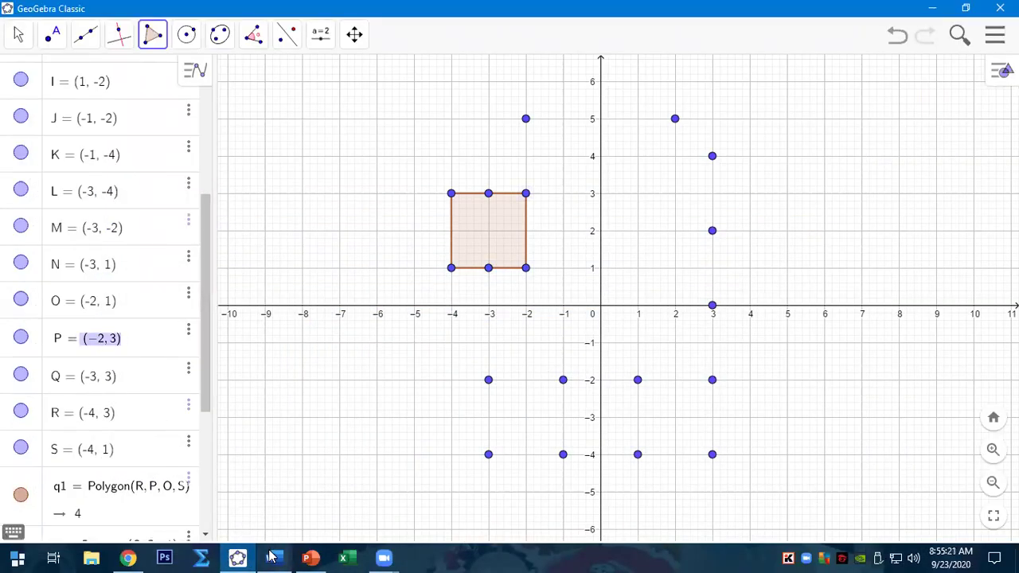
click(270, 557)
key(ctrl+v)
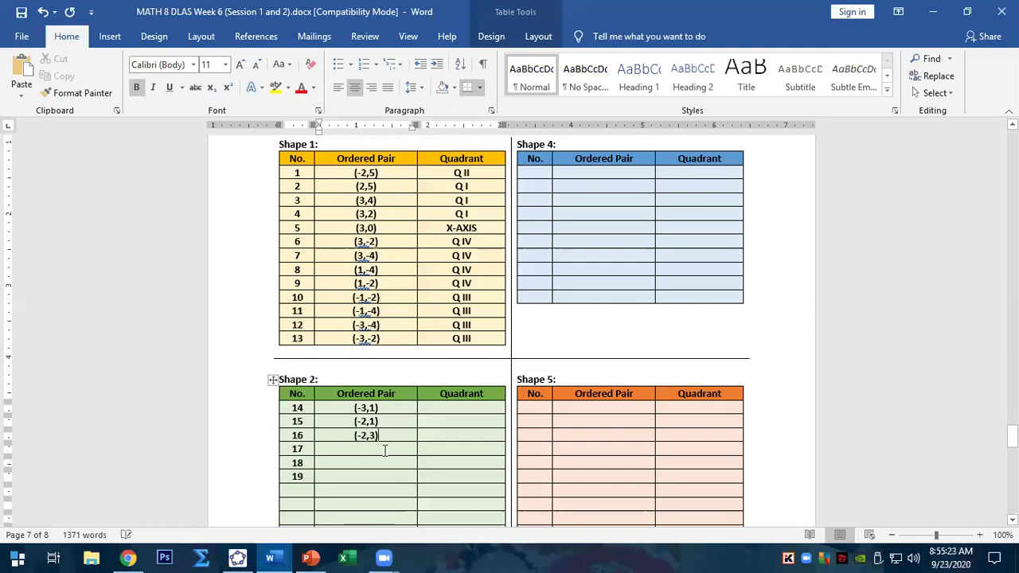
click(237, 557)
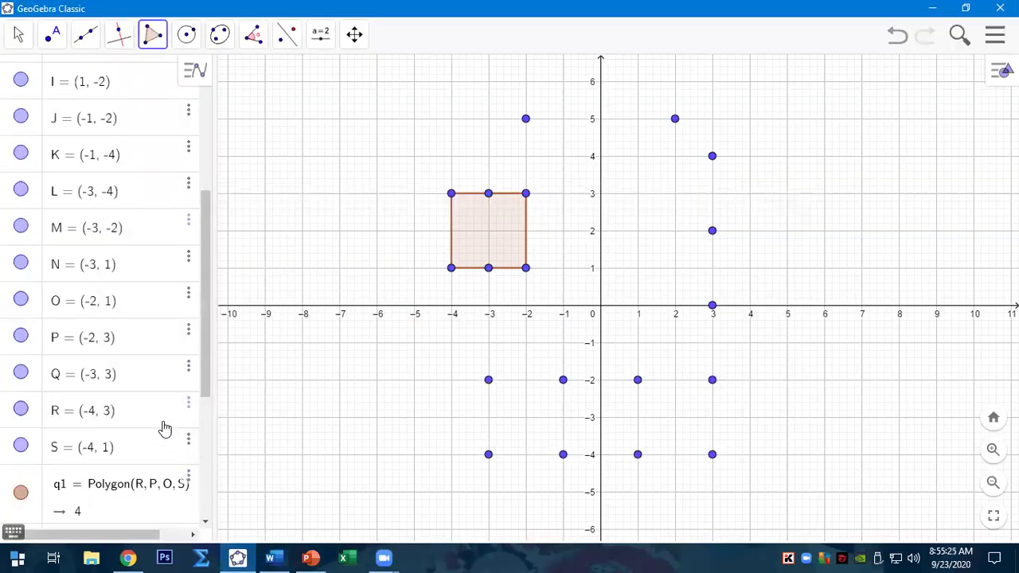
double_click(105, 388)
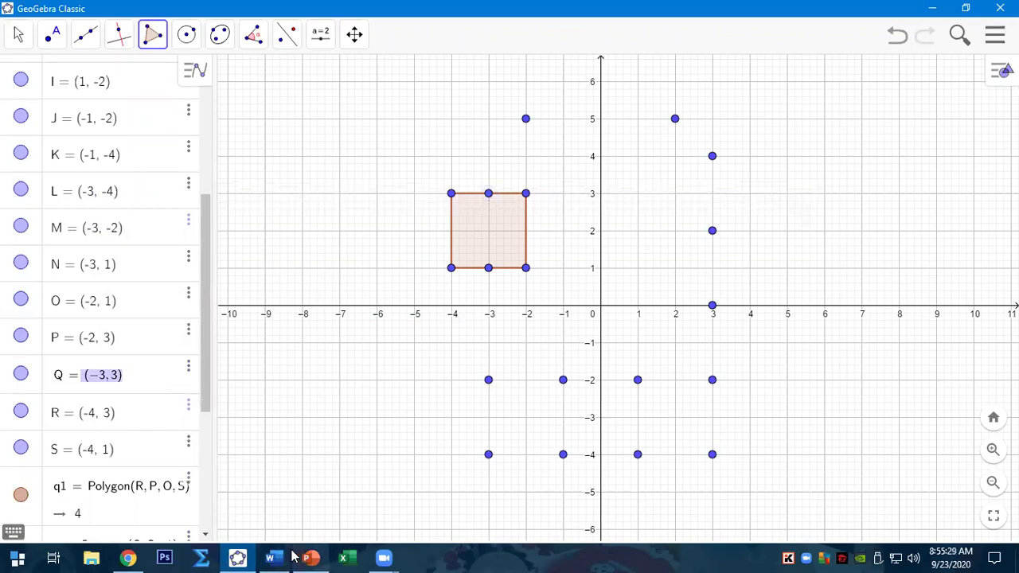
click(270, 557)
key(ctrl+v)
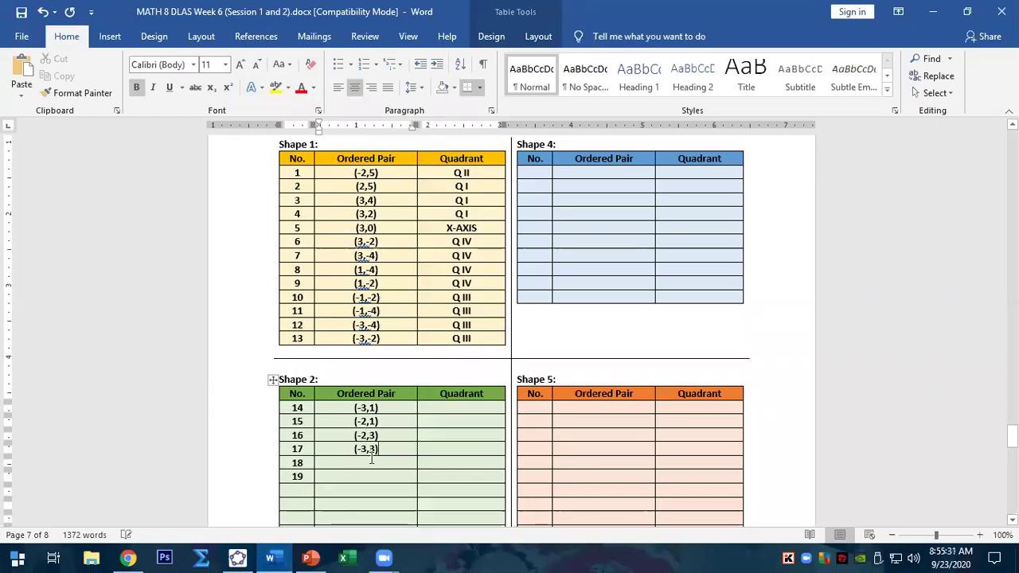
- Paste points R (-4,3) and S (-4,1) into the Ordered Pair cells of rows 18 and 19
click(237, 557)
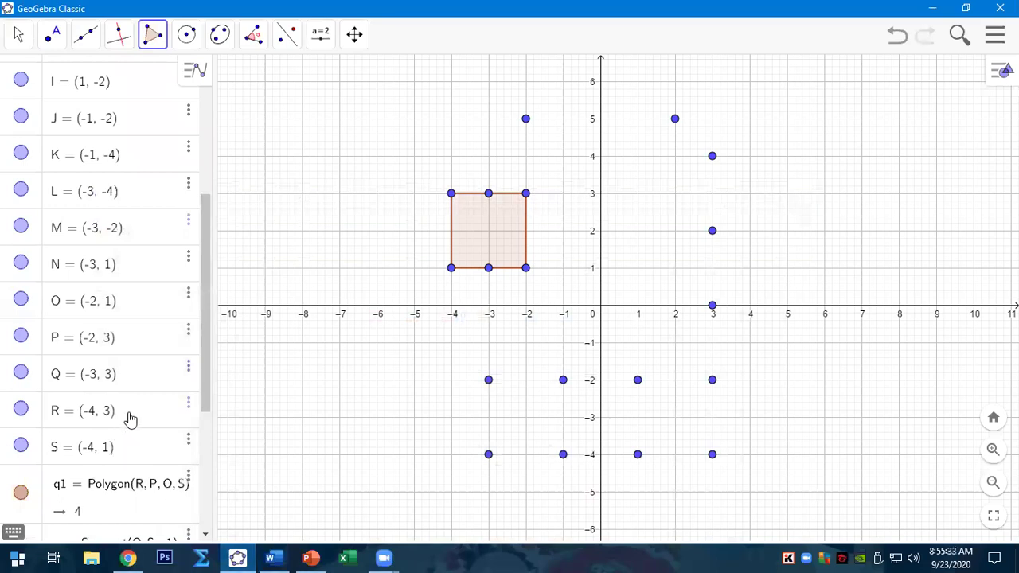
click(131, 420)
double_click(108, 420)
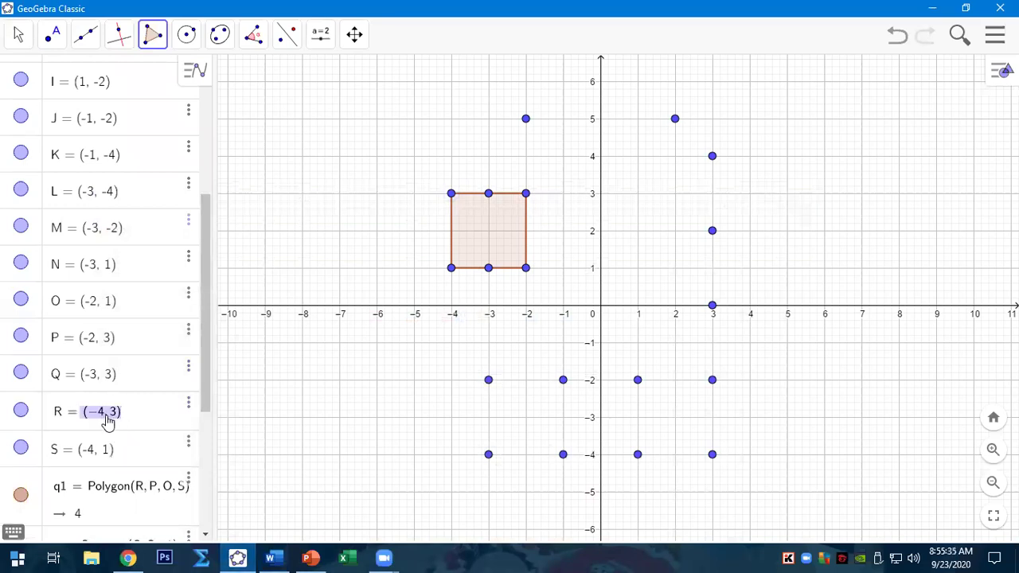
click(271, 557)
key(ctrl+v)
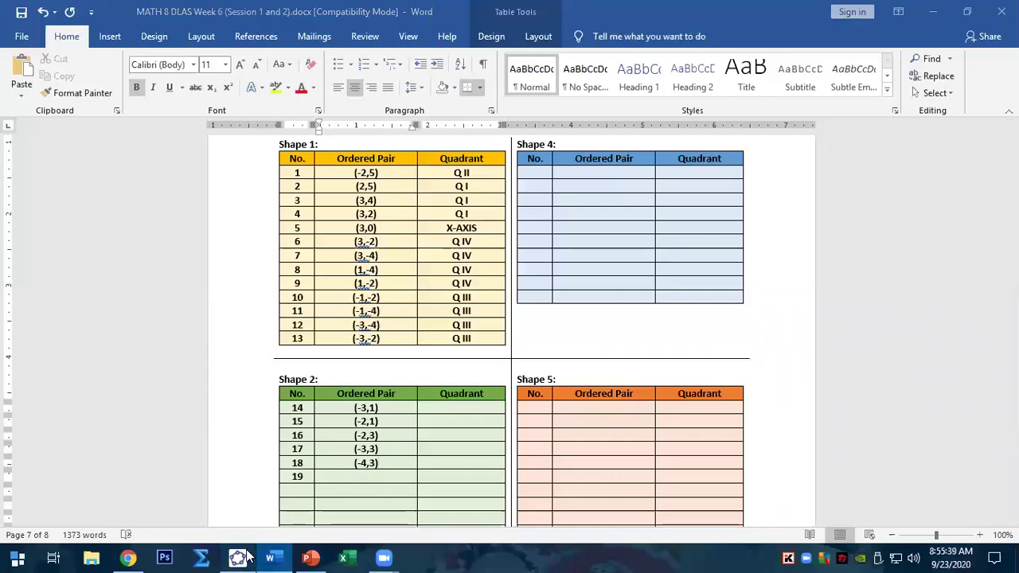
click(237, 557)
click(135, 460)
drag(136, 460, 94, 456)
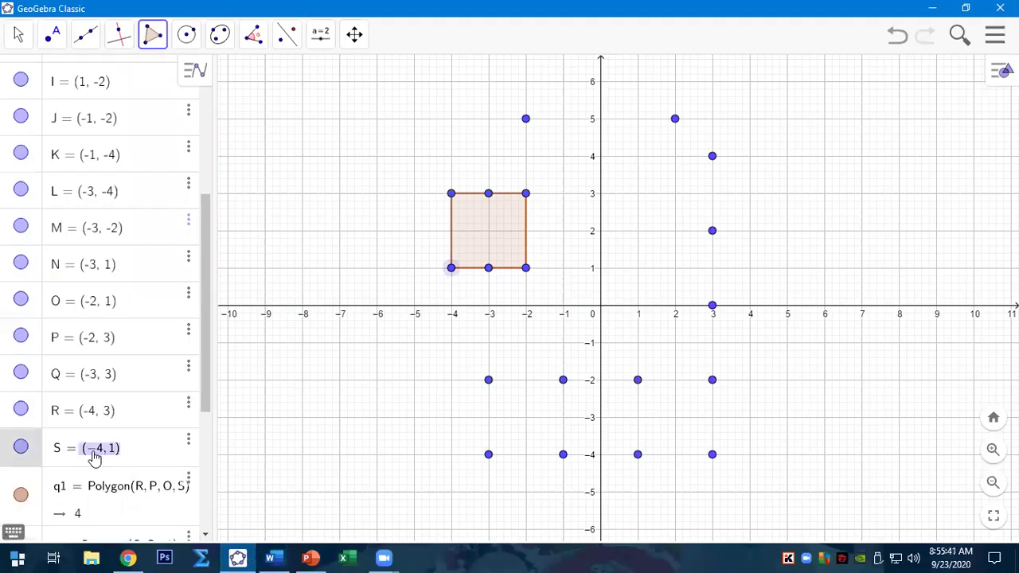
click(270, 557)
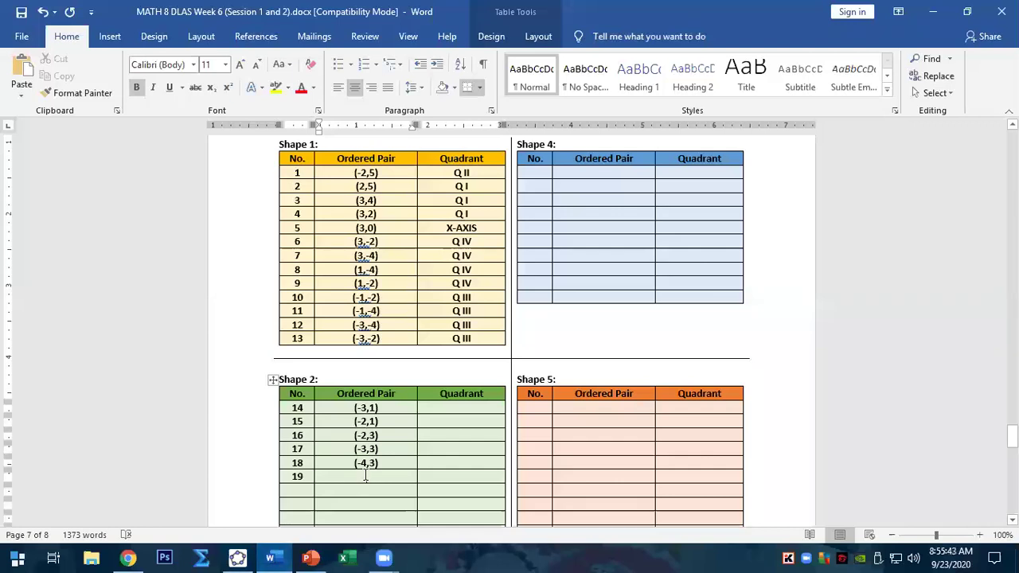
click(365, 475)
key(ctrl+v)
- Fill Shape 2's Quadrant cells for rows 14–19 with Q II
click(472, 409)
text(Q)
double_click(464, 408)
click(463, 430)
key(ctrl+v)
click(470, 437)
key(ctrl+v)
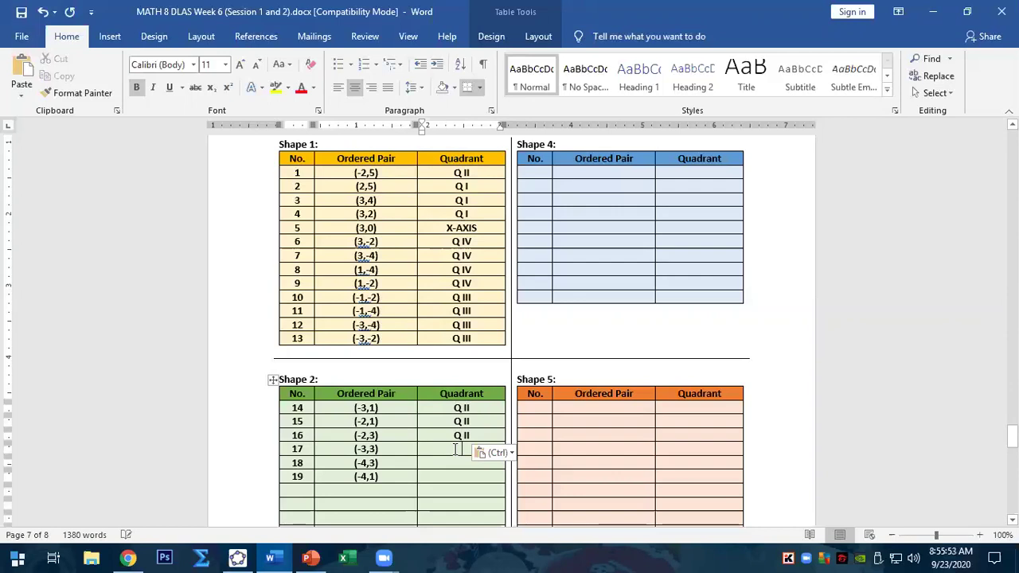
click(456, 450)
key(ctrl+v)
click(458, 463)
key(ctrl+v)
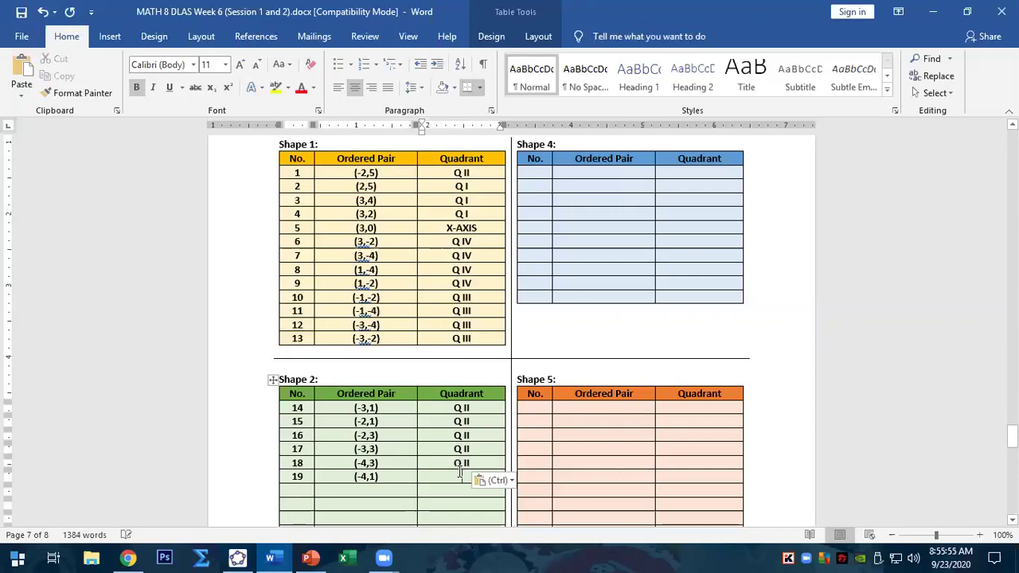
click(459, 477)
key(ctrl+v)
- Delete the empty table rows below row 19 and bring GeoGebra to the front
scroll(327, 481, down, 2)
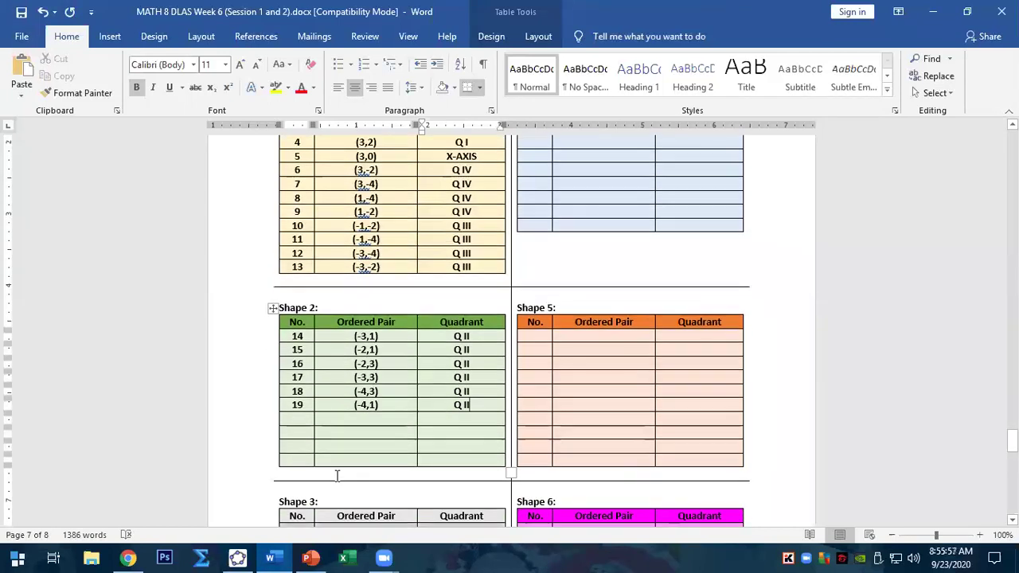
drag(309, 418, 458, 460)
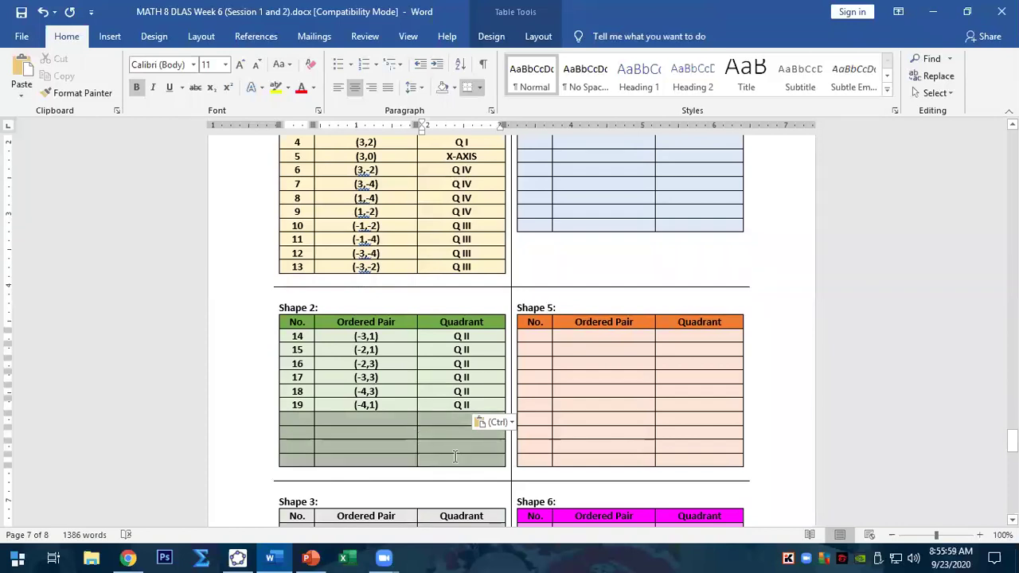
key(BackSpace)
key(Return)
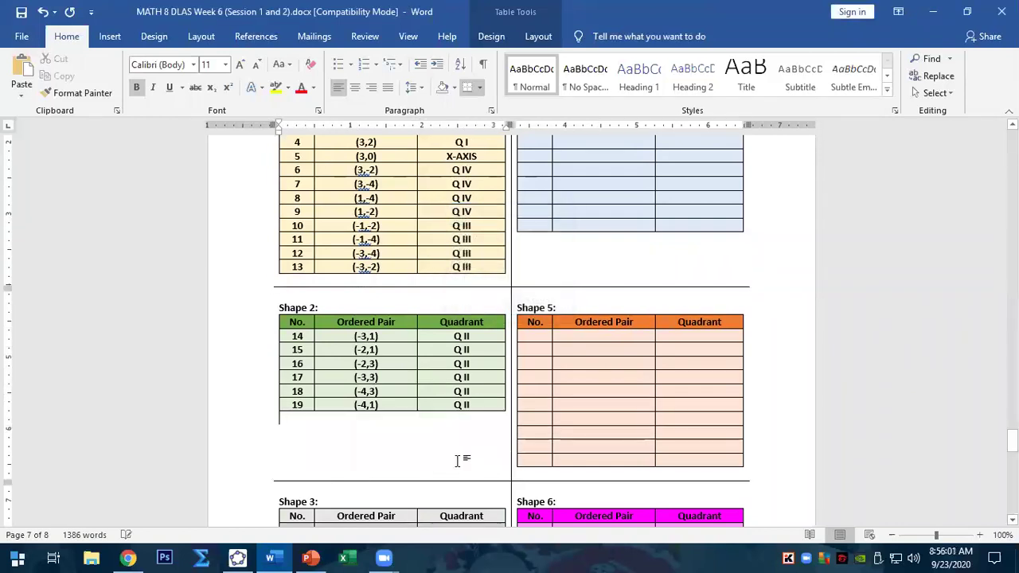
scroll(393, 447, down, 3)
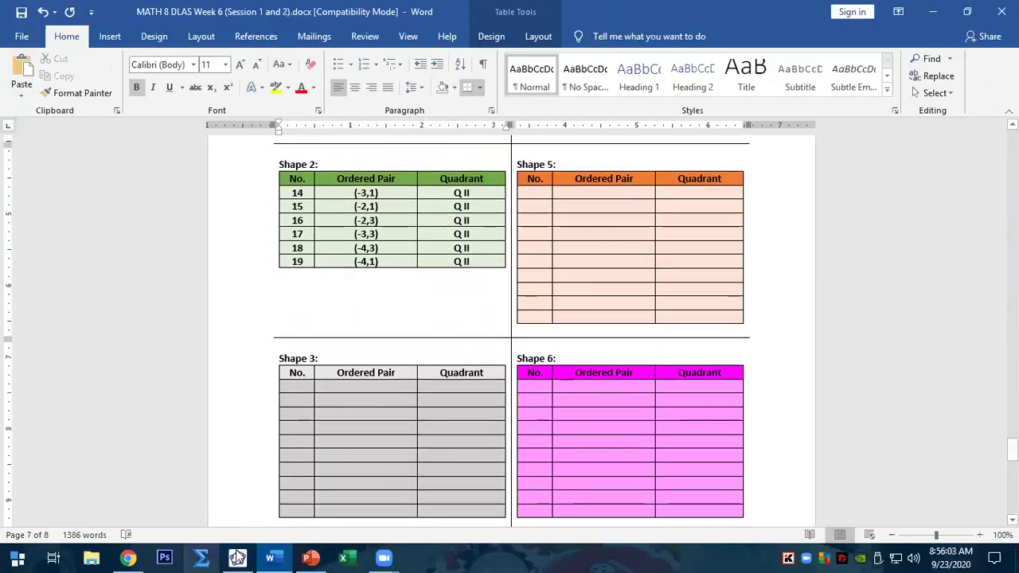
click(238, 557)
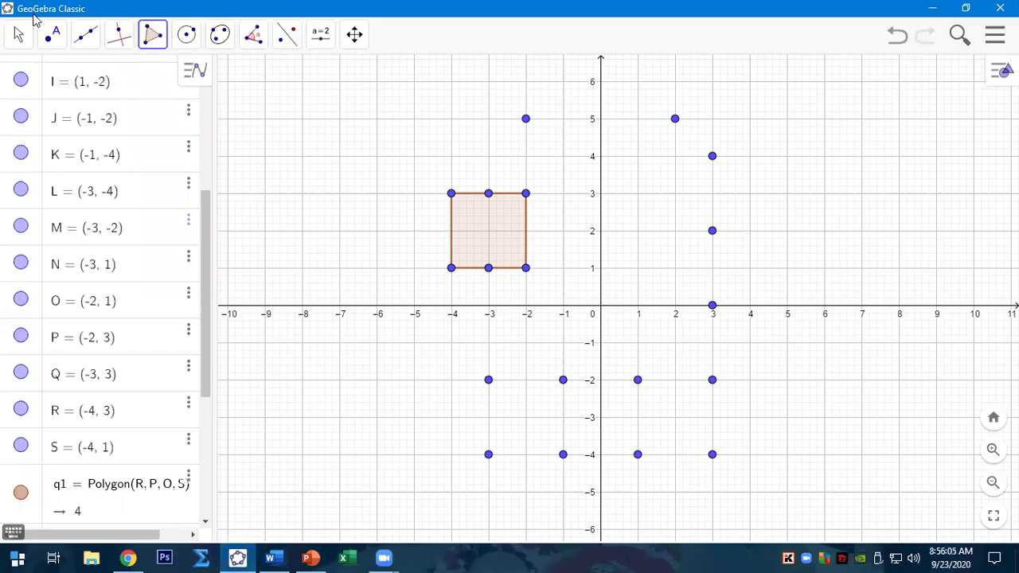
- Start a polygon at (-3,3) through (-2,5), (2,5), (3,4), (3,2), (3,-4) and (1,-4)
click(154, 36)
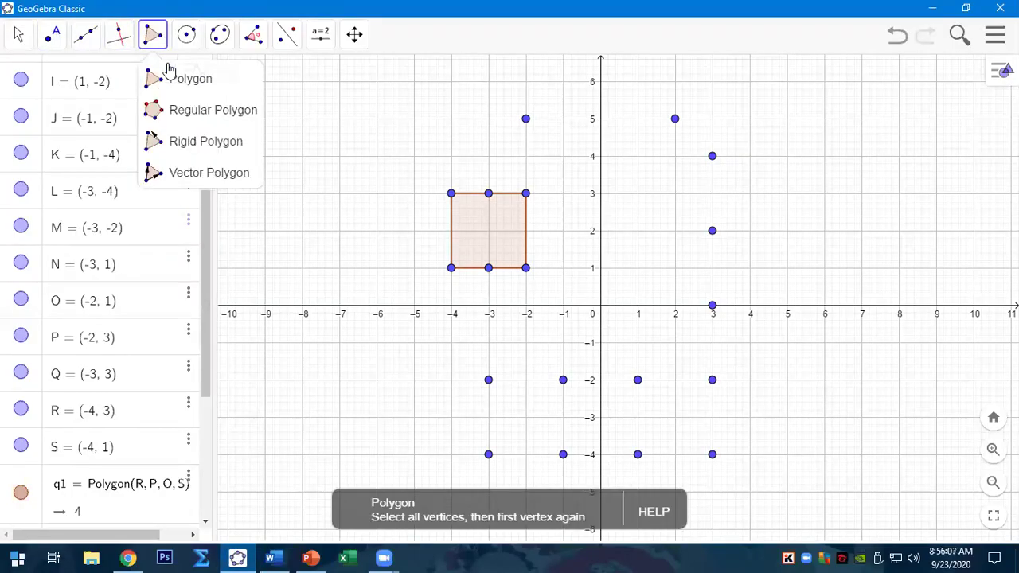
click(142, 82)
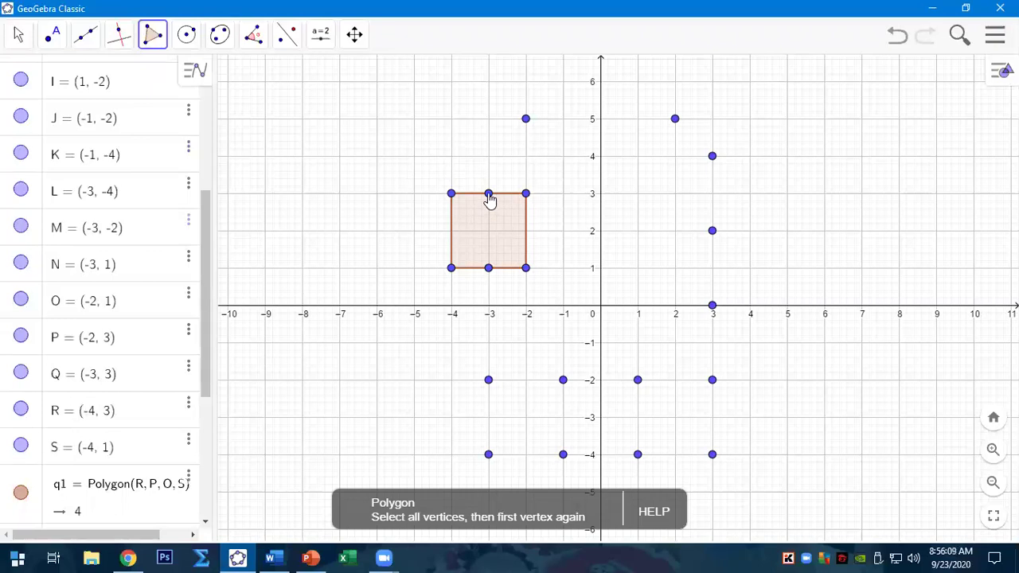
click(489, 195)
click(526, 120)
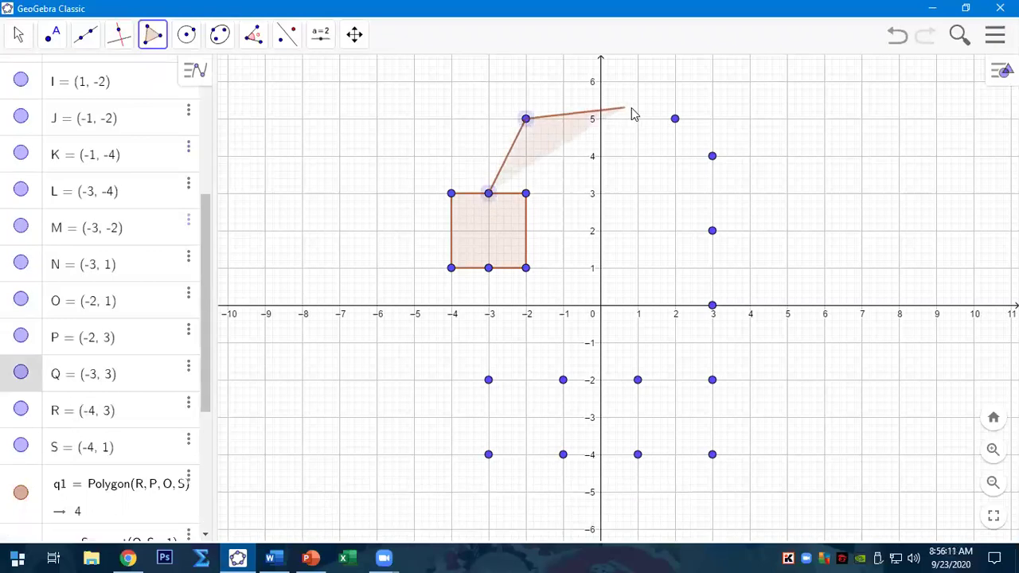
click(675, 120)
click(712, 157)
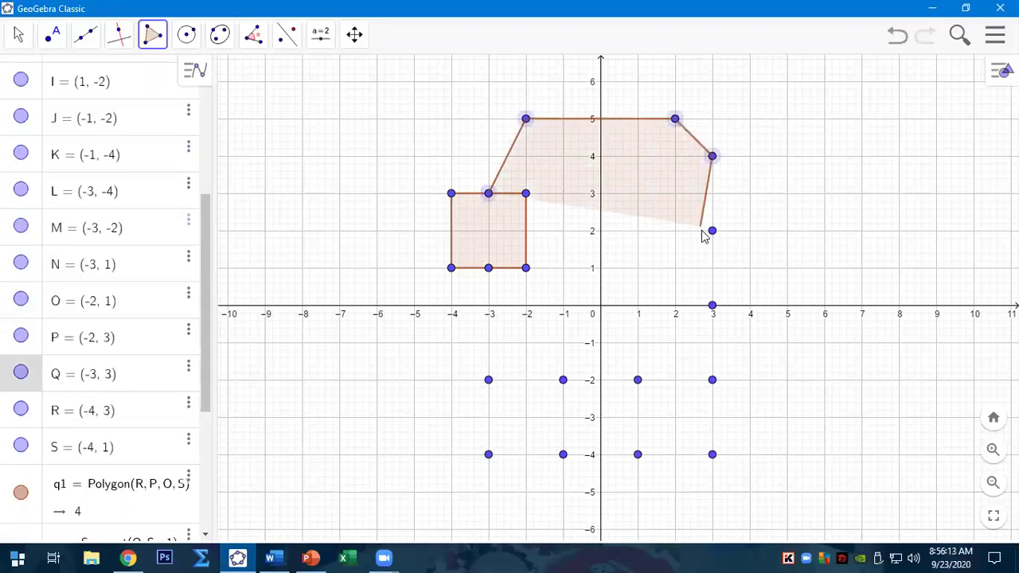
click(711, 231)
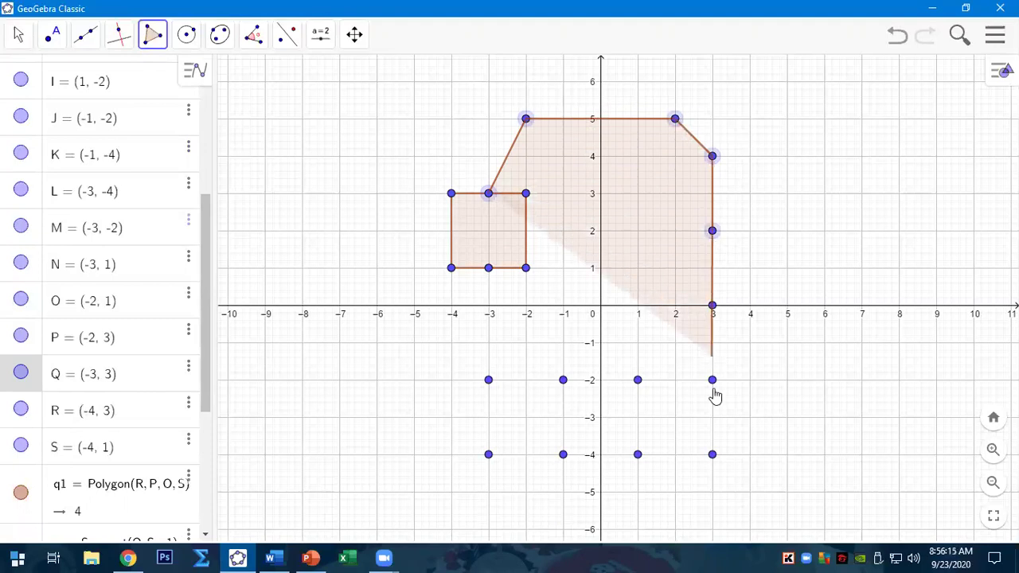
click(712, 455)
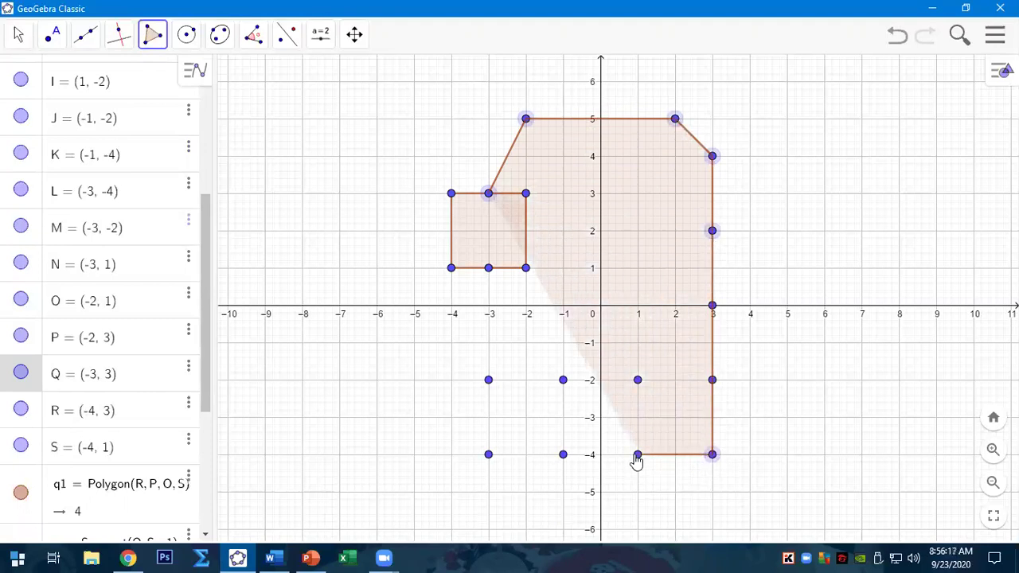
click(637, 455)
- Continue through (1,-2), (-1,-2), (-1,-4), (-3,-4), (-3,-2), (-3,1), (-2,1), (-2,3), closing at (-3,3)
click(637, 380)
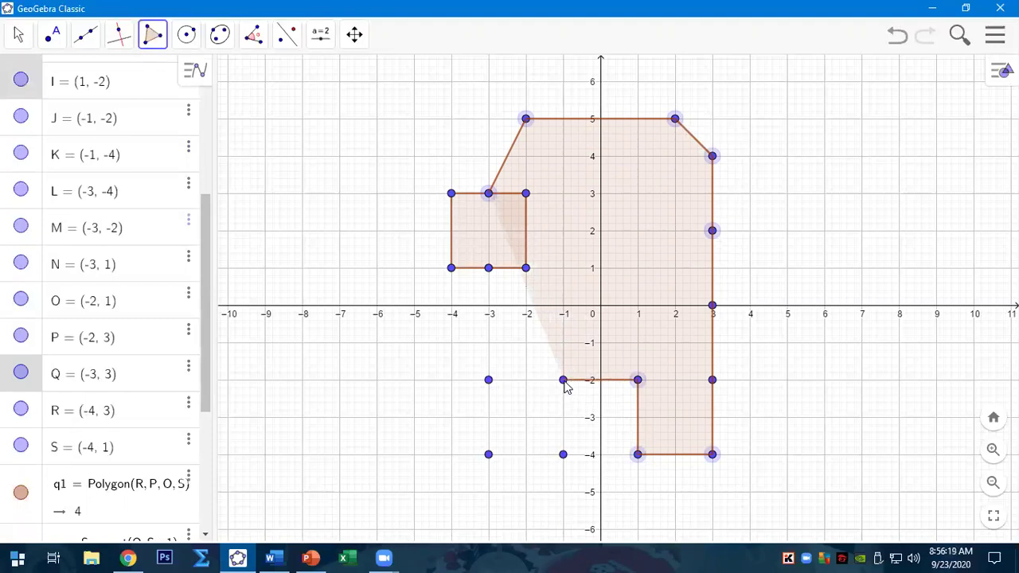
click(562, 380)
click(562, 456)
click(488, 455)
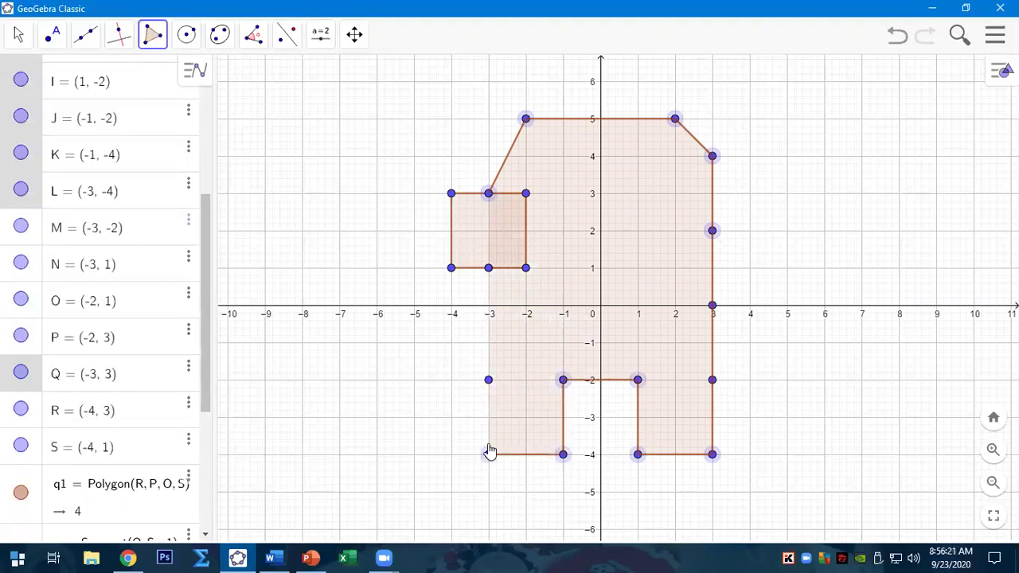
click(488, 380)
click(489, 269)
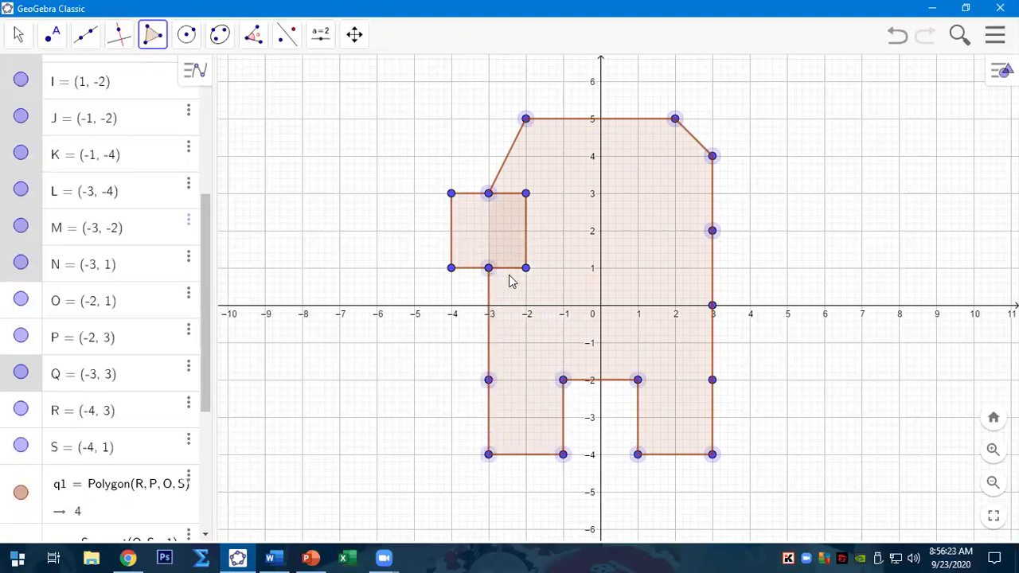
click(526, 266)
click(525, 193)
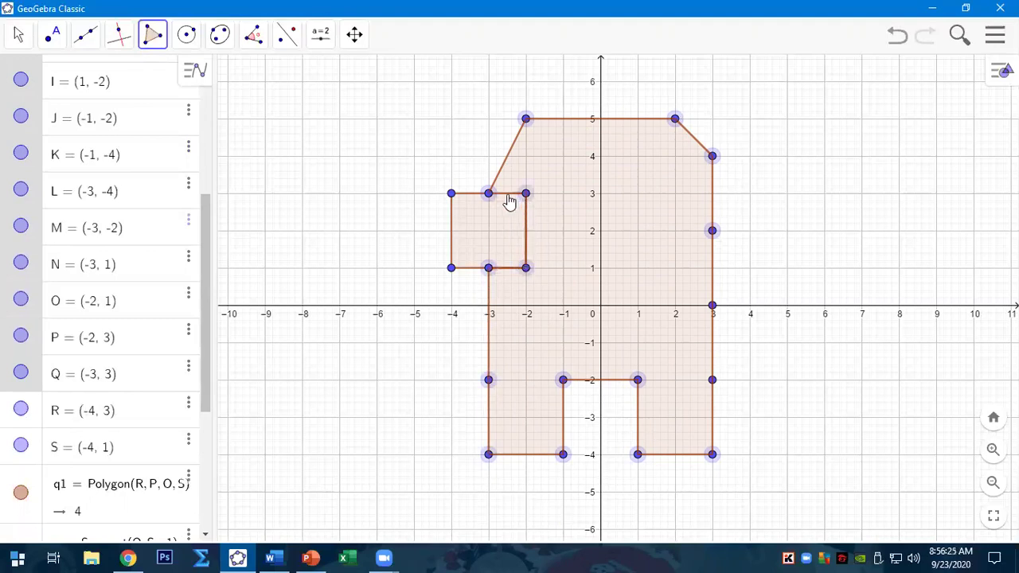
click(489, 194)
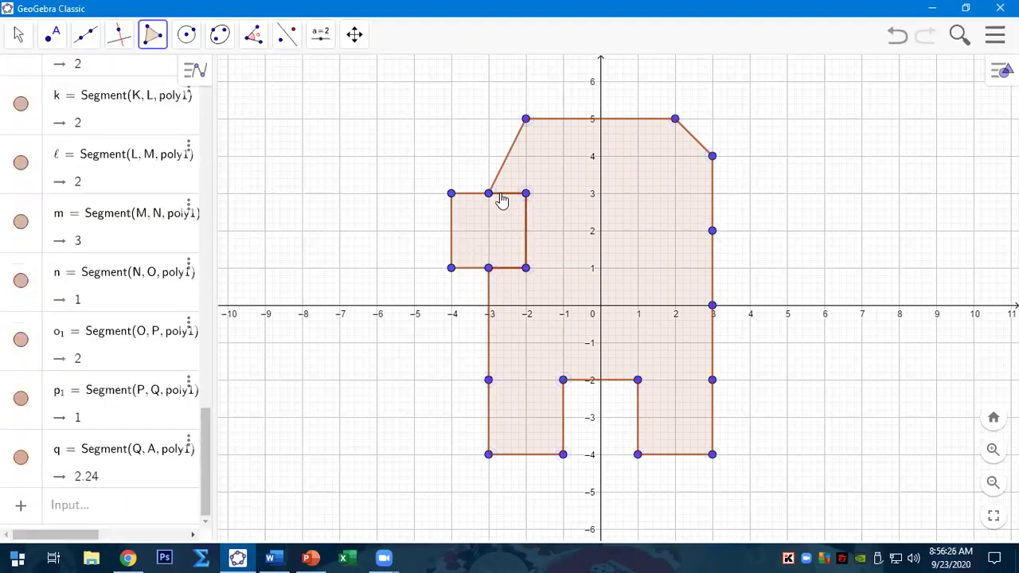
- Colour the body polygon red with opacity raised to fully solid
right_click(594, 275)
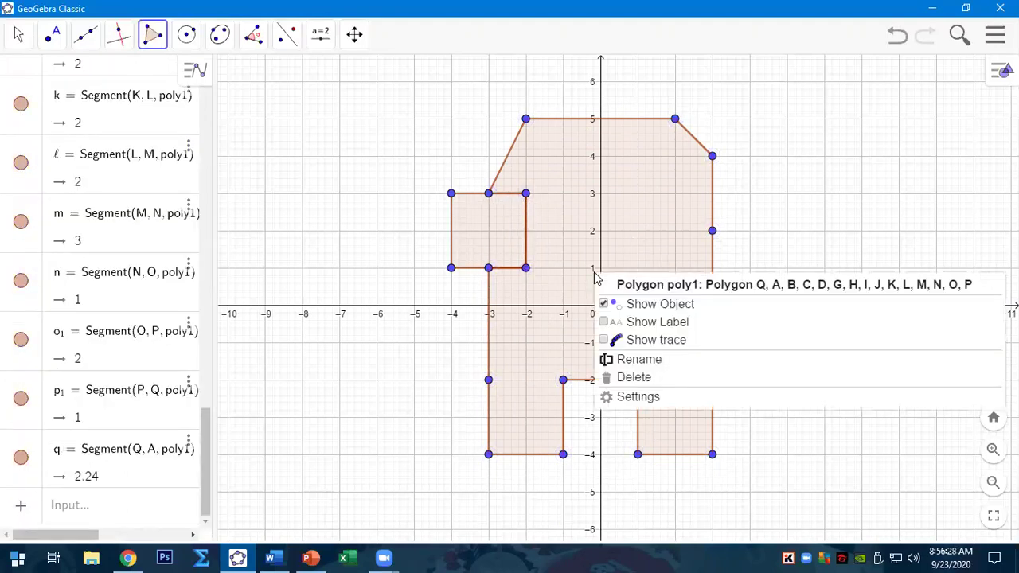
click(630, 397)
click(805, 68)
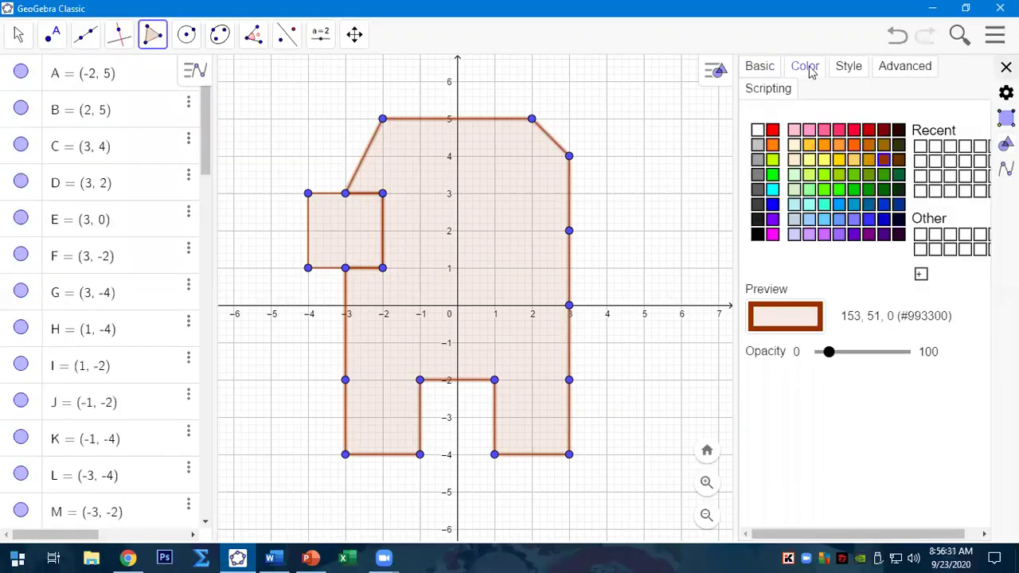
click(772, 130)
drag(830, 354, 897, 352)
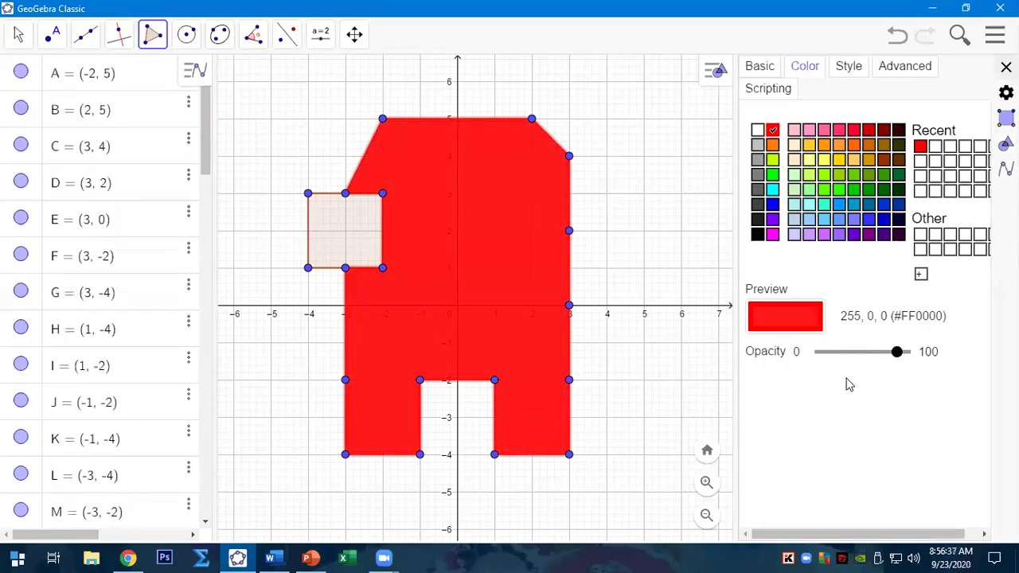
drag(896, 353, 911, 355)
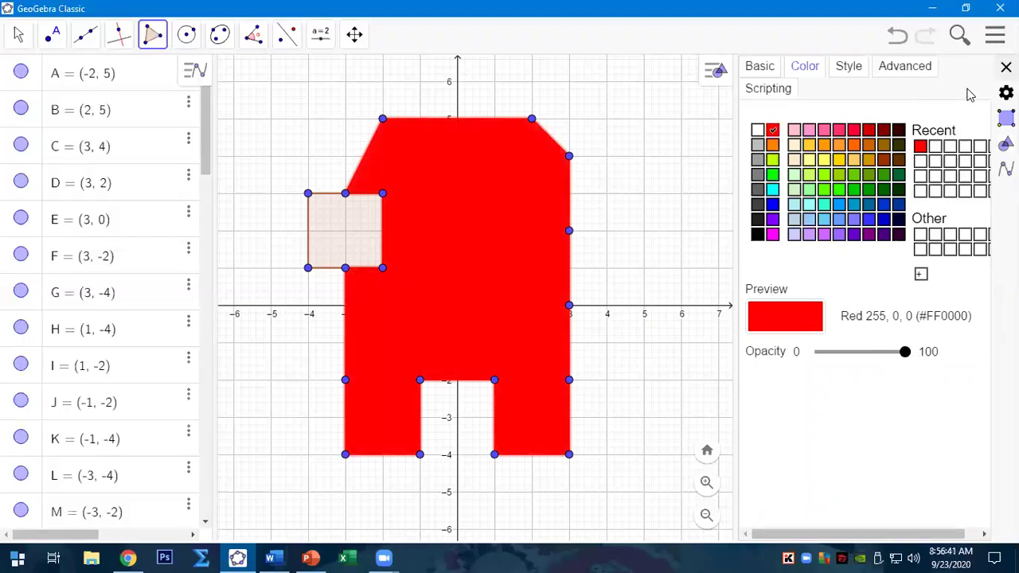
key(Escape)
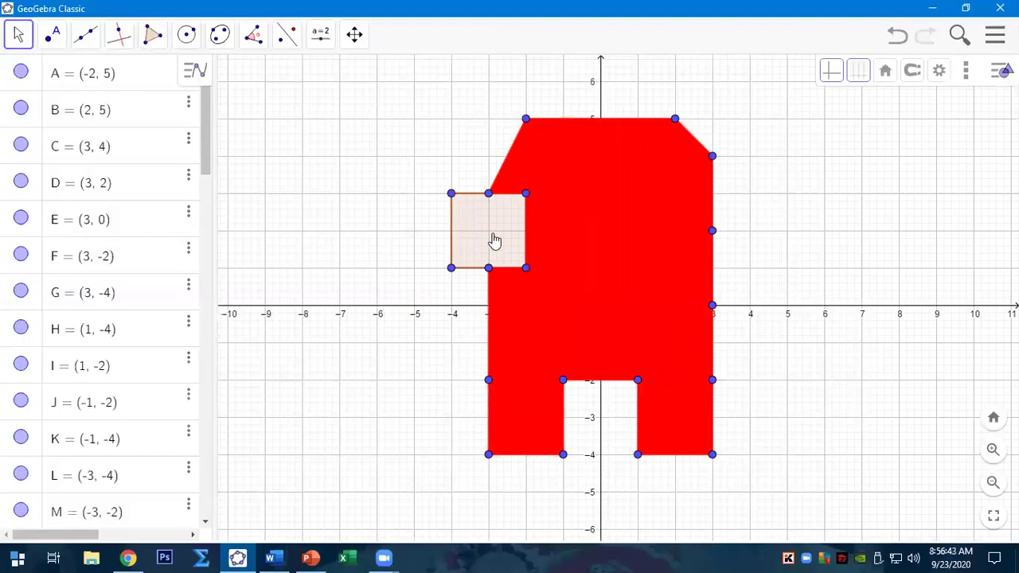
- Colour the small square visor q1 cyan at full opacity
right_click(493, 239)
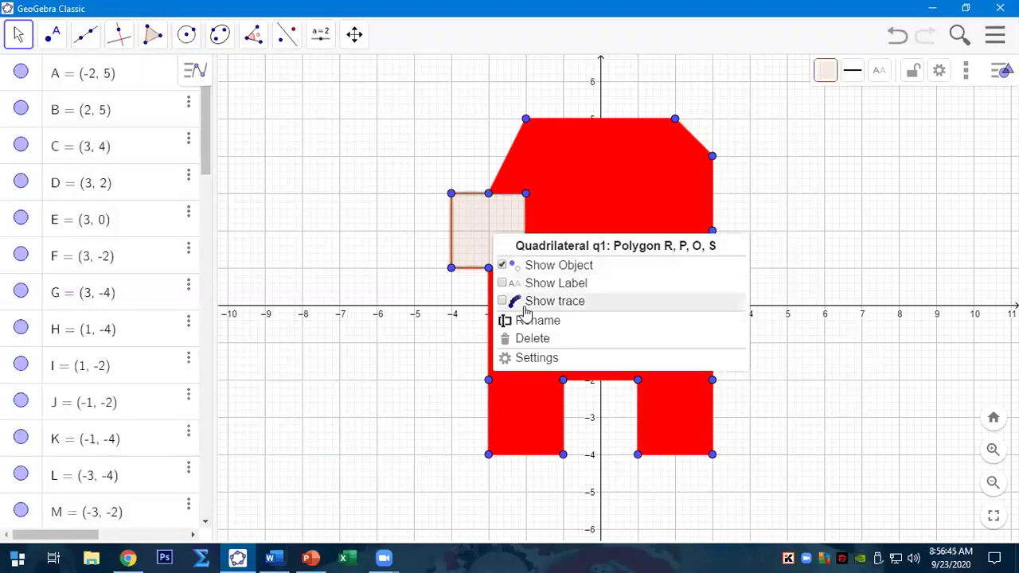
click(534, 359)
click(811, 65)
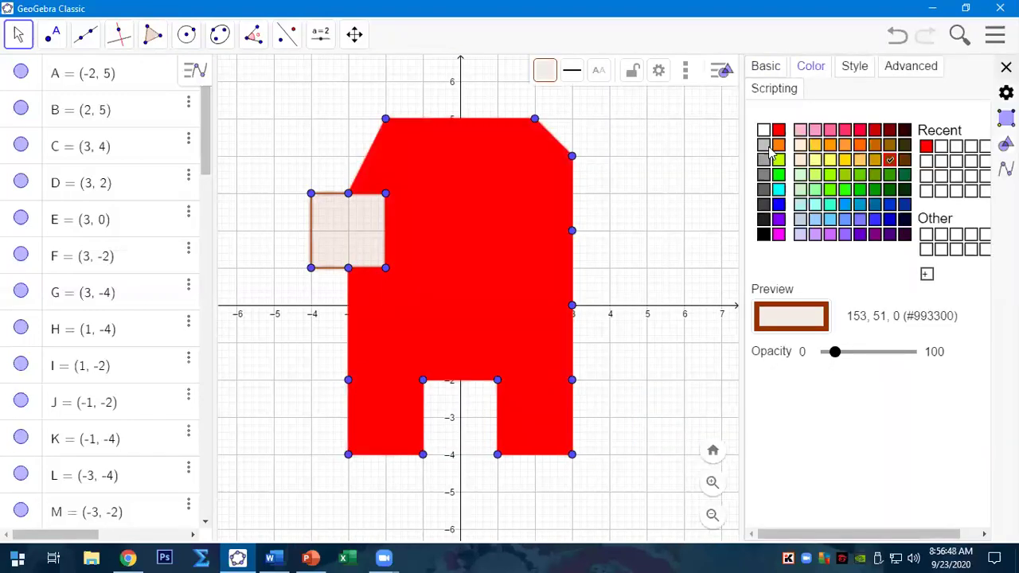
click(779, 189)
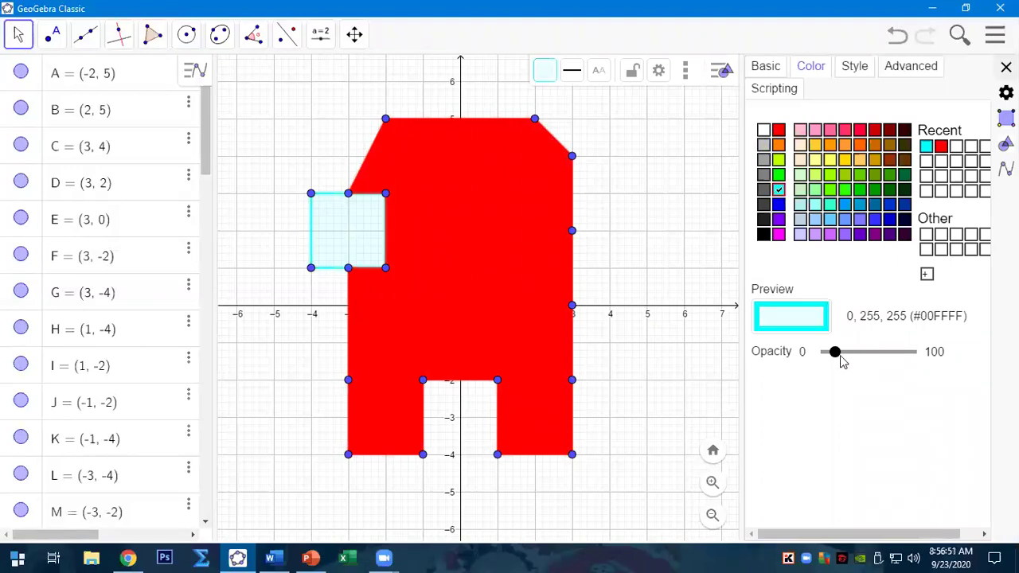
drag(871, 359, 961, 351)
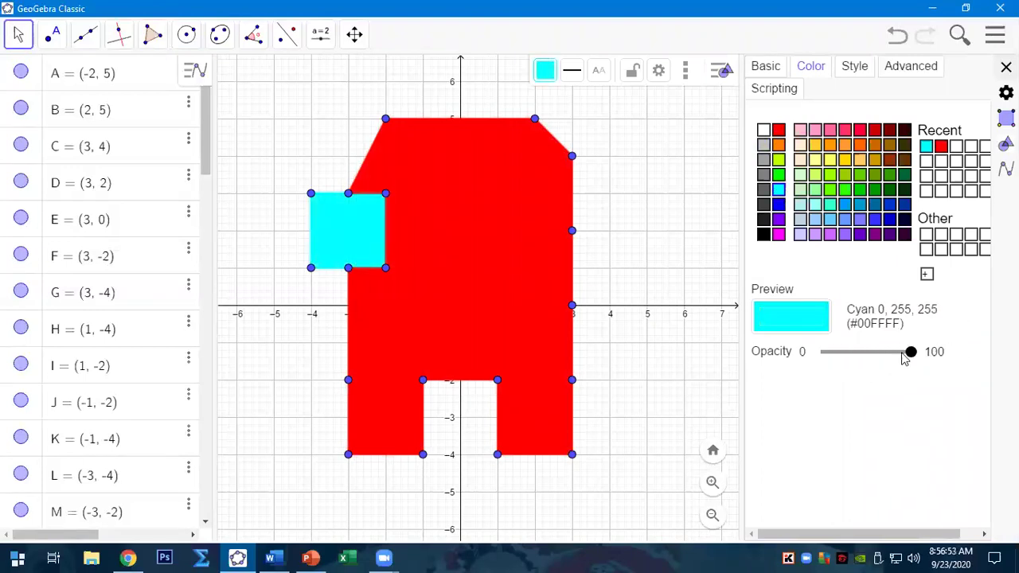
click(1005, 67)
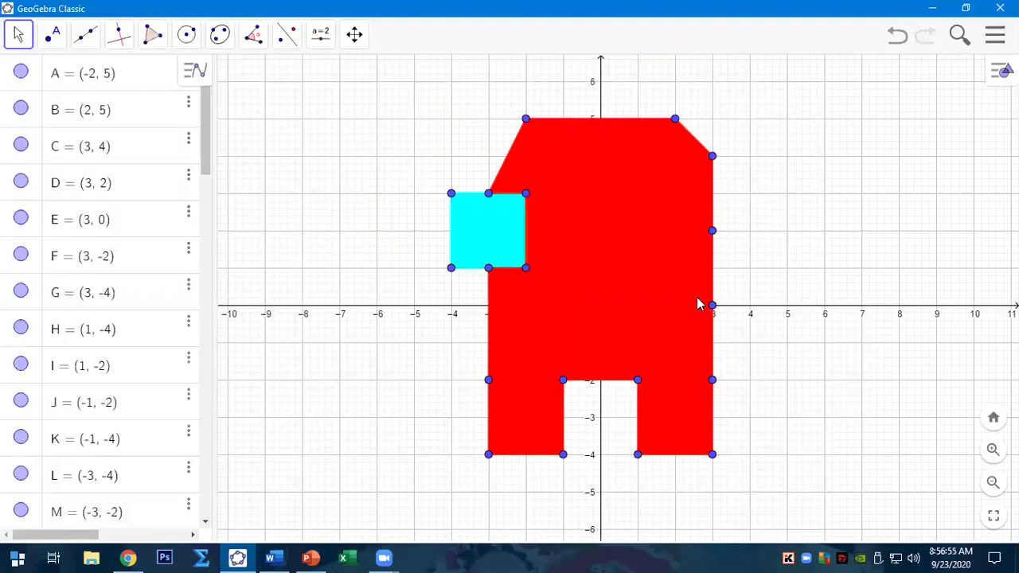
- Place points at (4,2), (4,0), (4,-2), (4,-3), (3,-3) and (3,3), undoing a misplaced (4,1) point
click(67, 38)
click(78, 88)
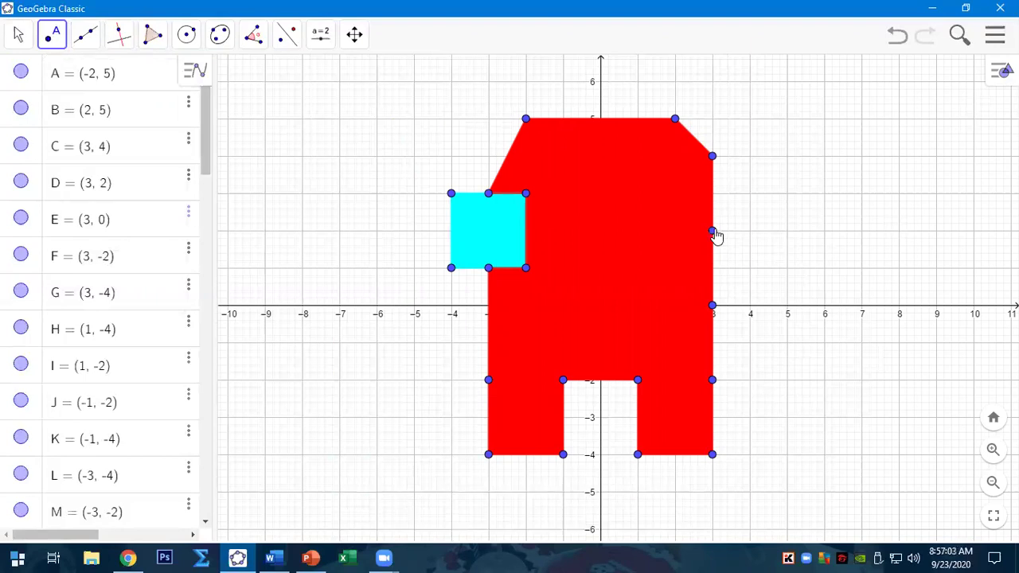
click(750, 269)
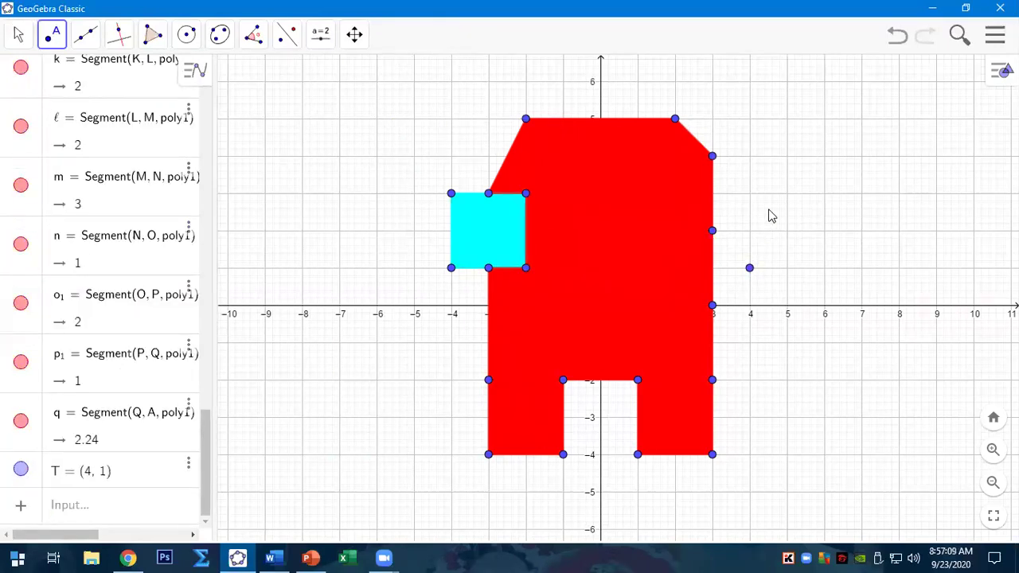
click(897, 39)
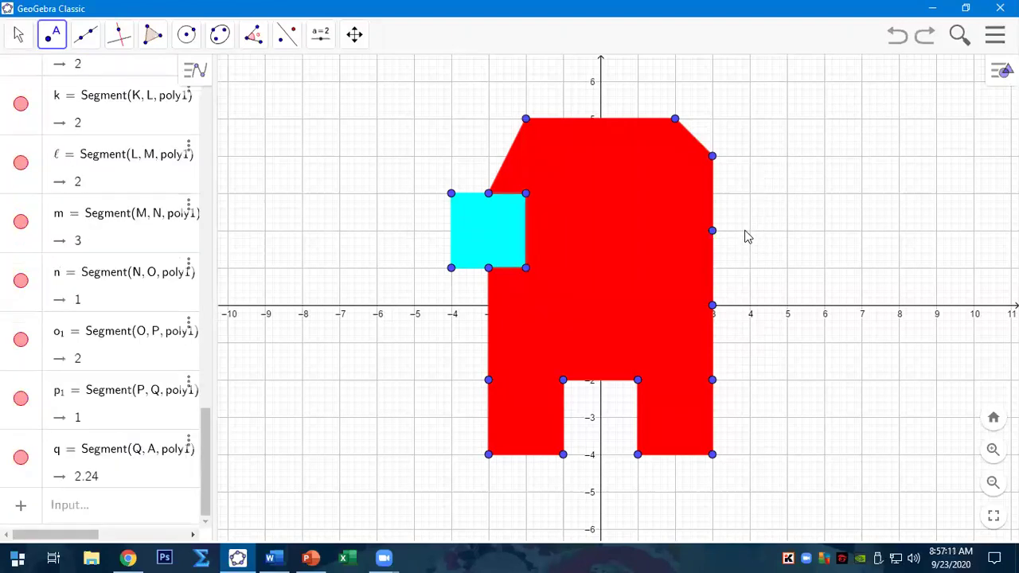
click(749, 231)
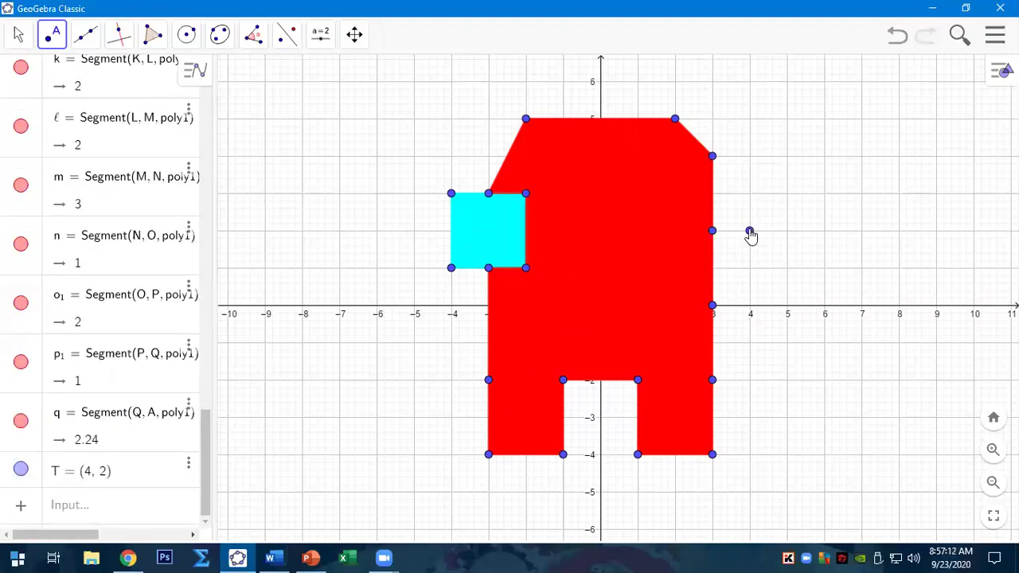
click(749, 307)
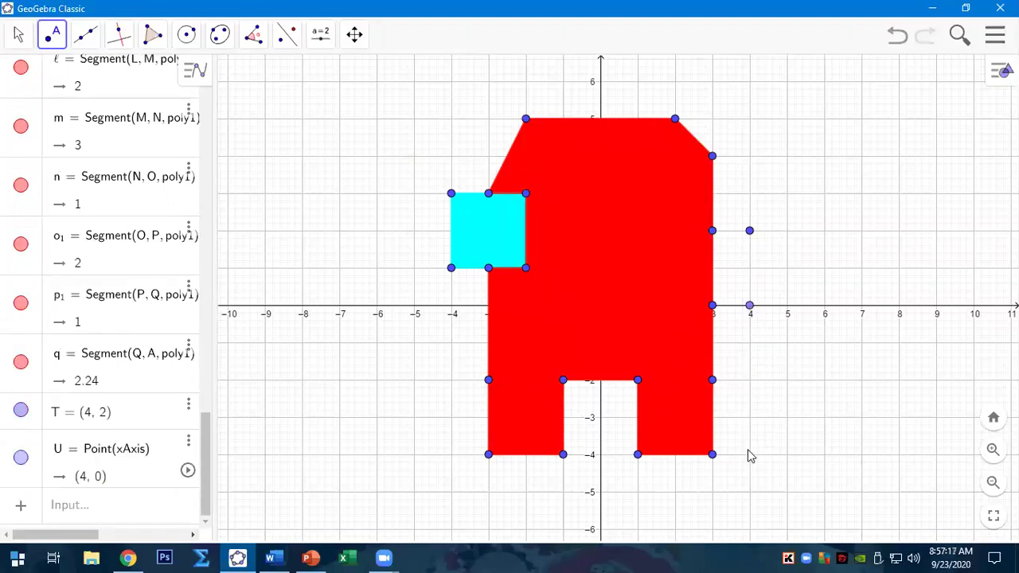
click(748, 380)
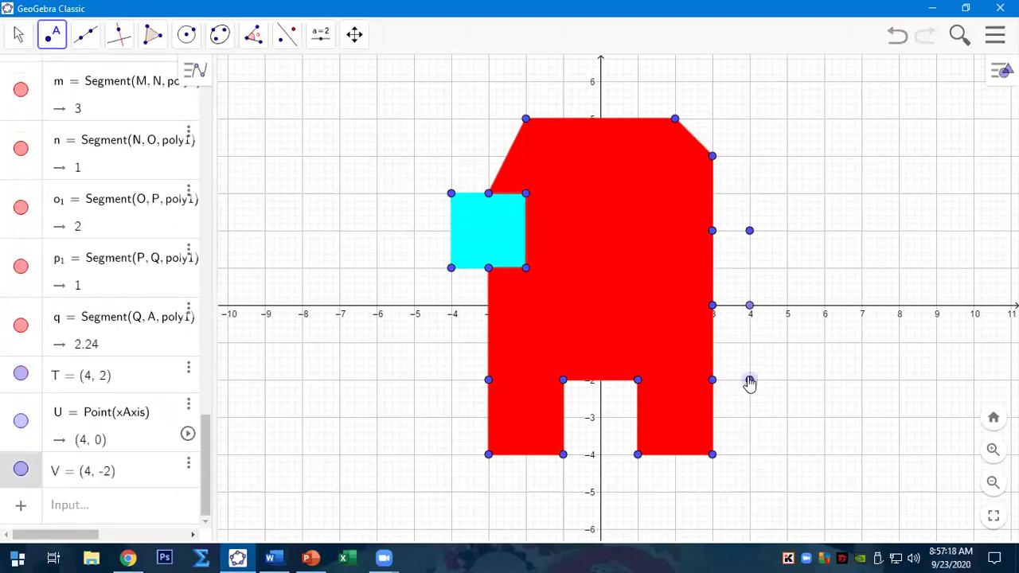
click(749, 418)
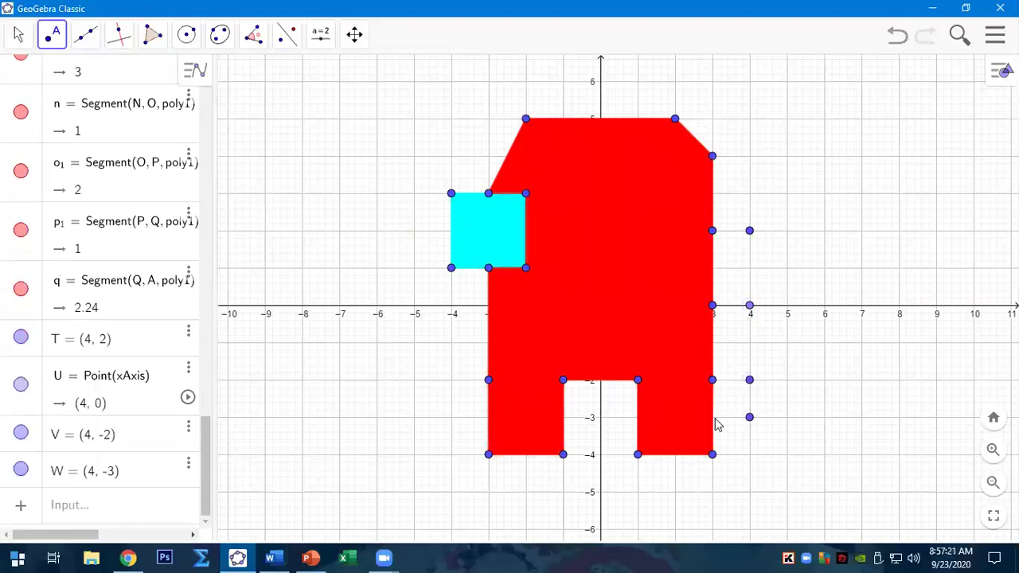
click(713, 418)
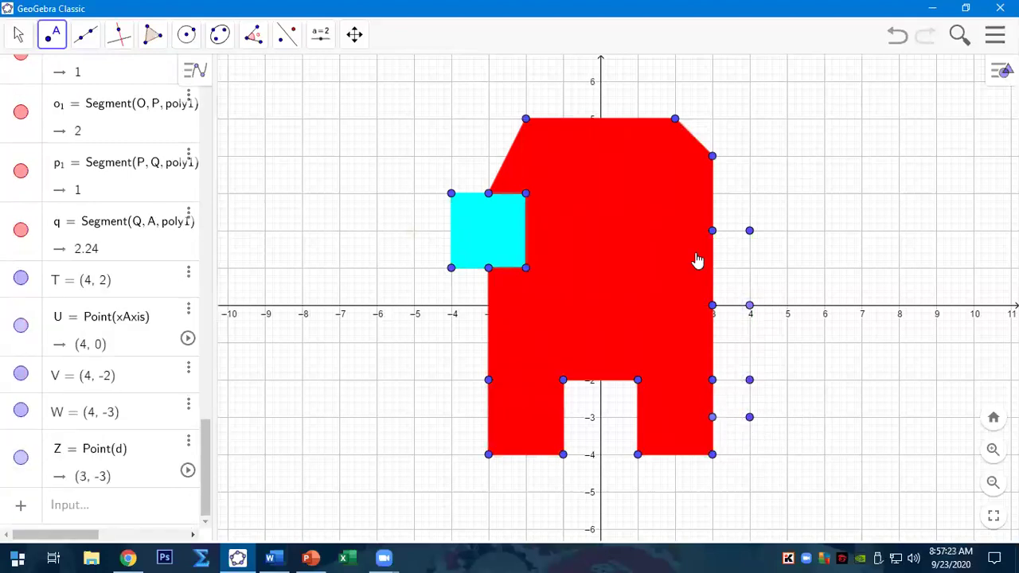
click(712, 193)
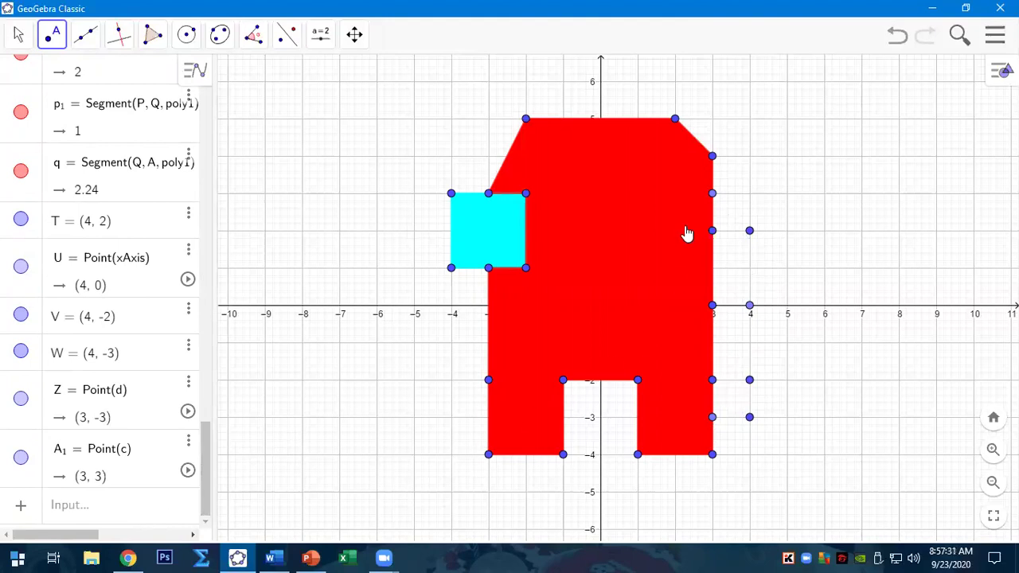
- Draw the backpack polygon through (3,3), (4,2), (4,-3) and (3,-3), dismissing the Redefine prompt
click(152, 34)
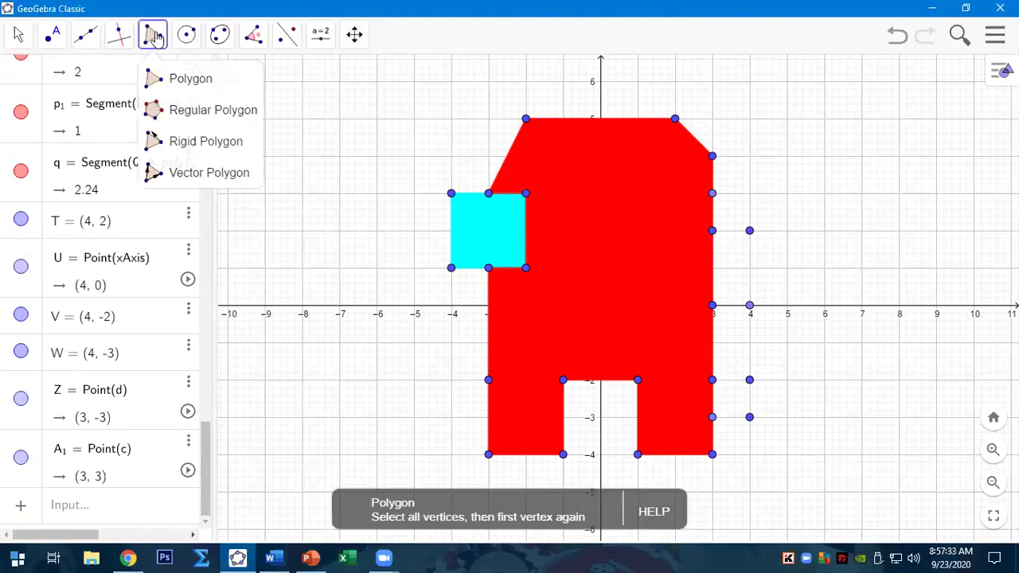
click(169, 86)
click(712, 194)
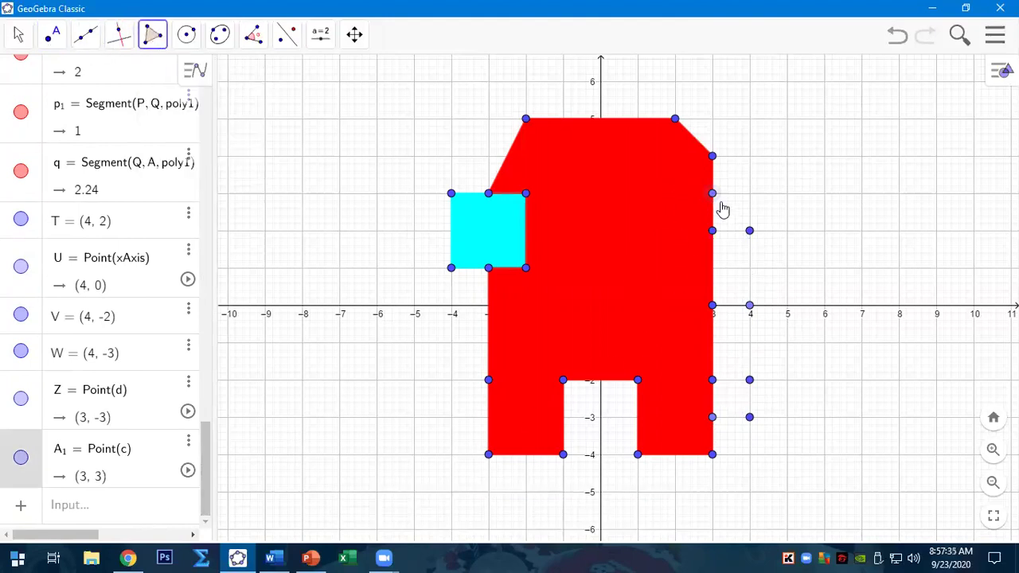
click(747, 237)
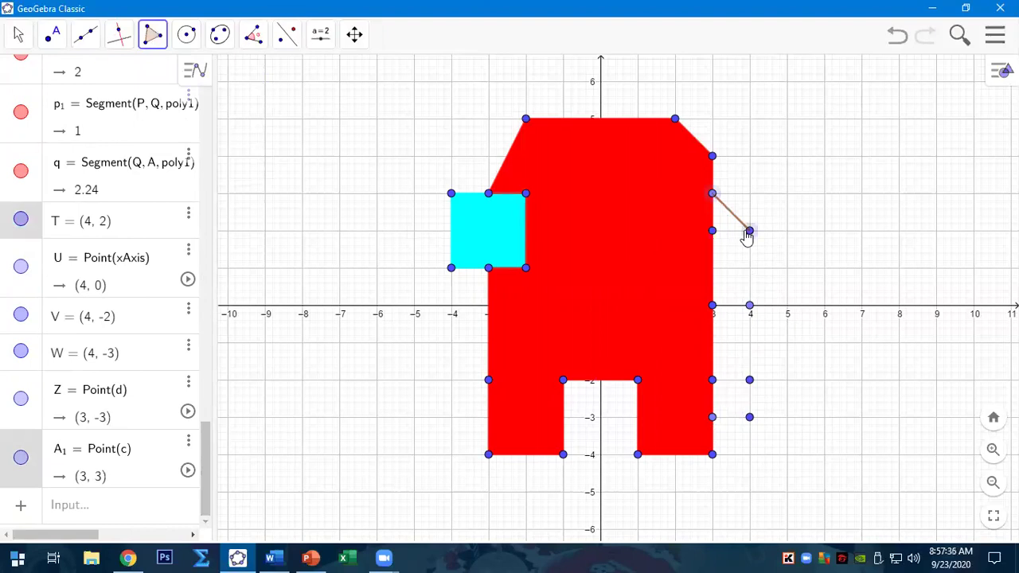
click(749, 417)
click(712, 418)
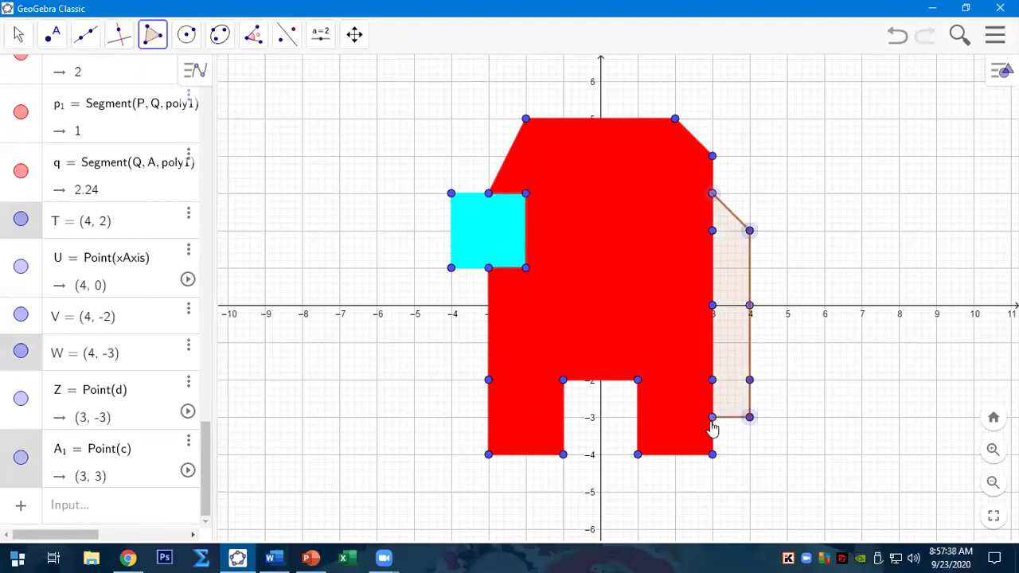
double_click(712, 195)
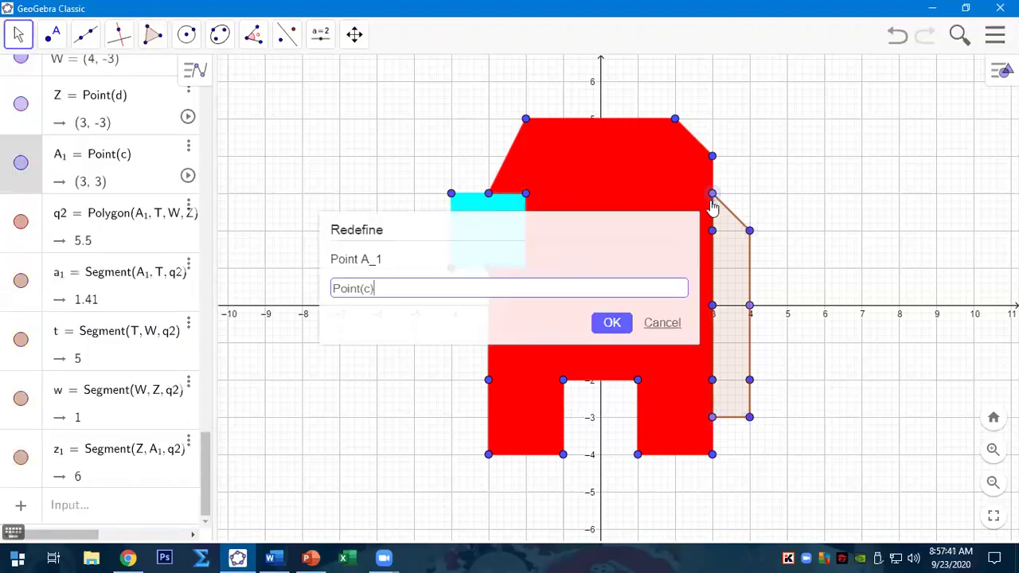
click(657, 322)
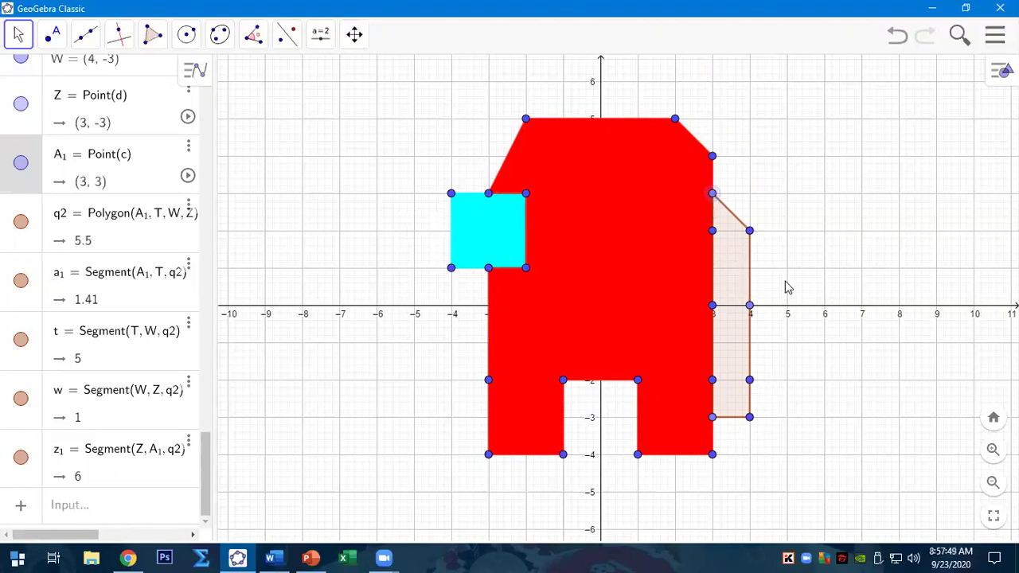
- Delete the extra points at (4,0) and (4,-2), then check point (3,3)
right_click(749, 305)
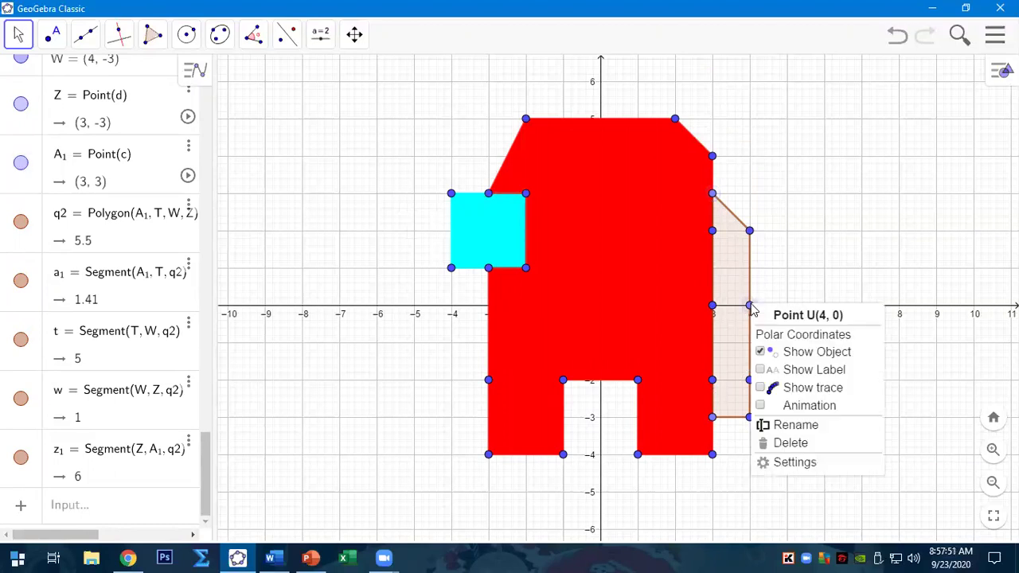
click(788, 442)
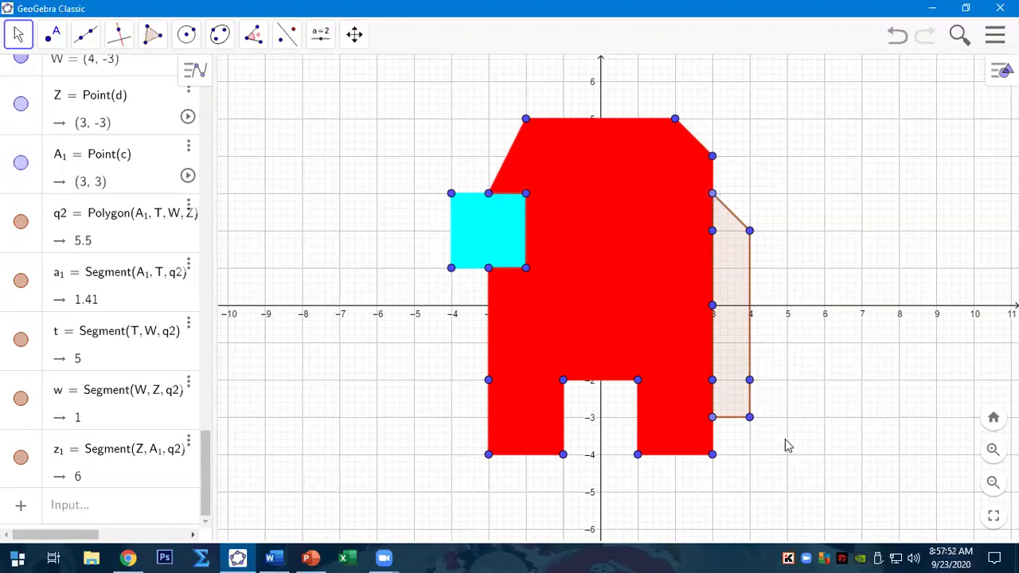
right_click(750, 383)
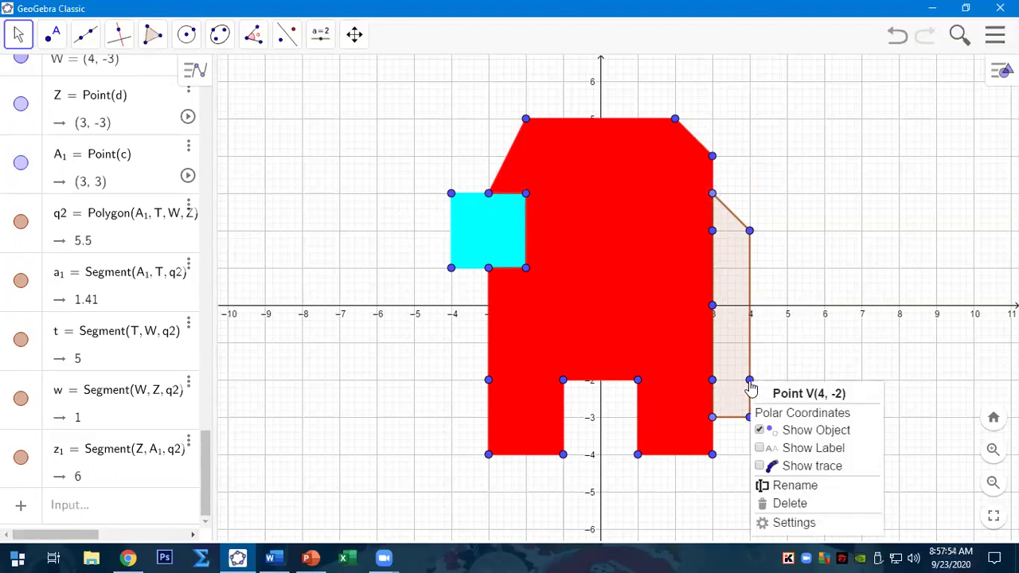
click(791, 504)
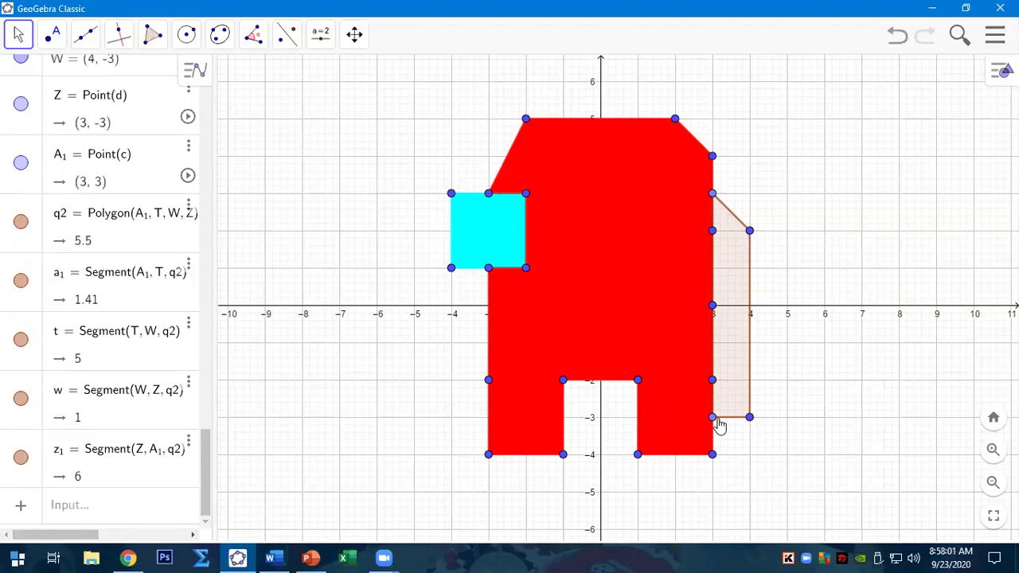
click(712, 198)
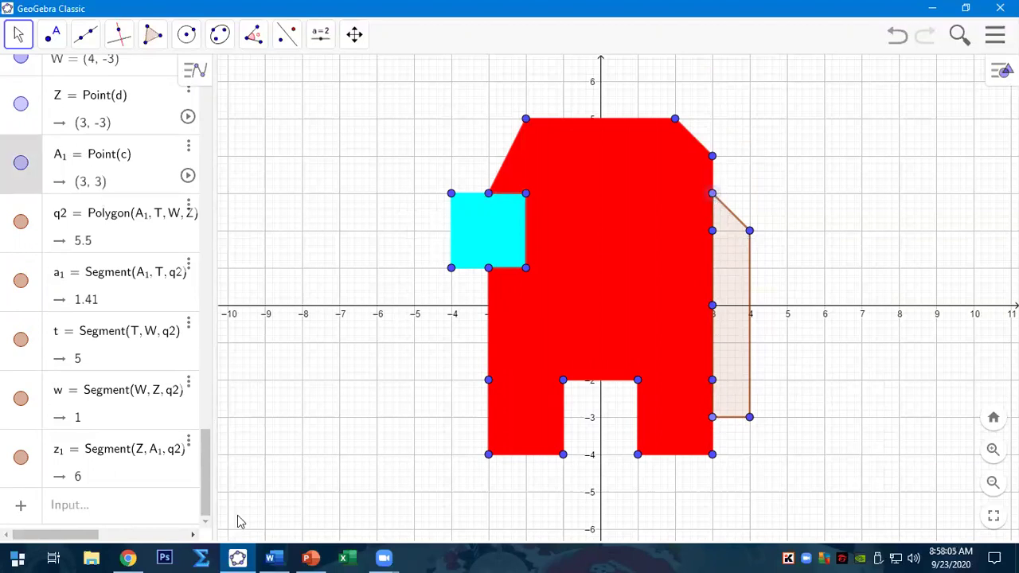
- Enter ordered pairs (3,3) and (4,2) in Shape 3's first two rows
mouse_move(270, 557)
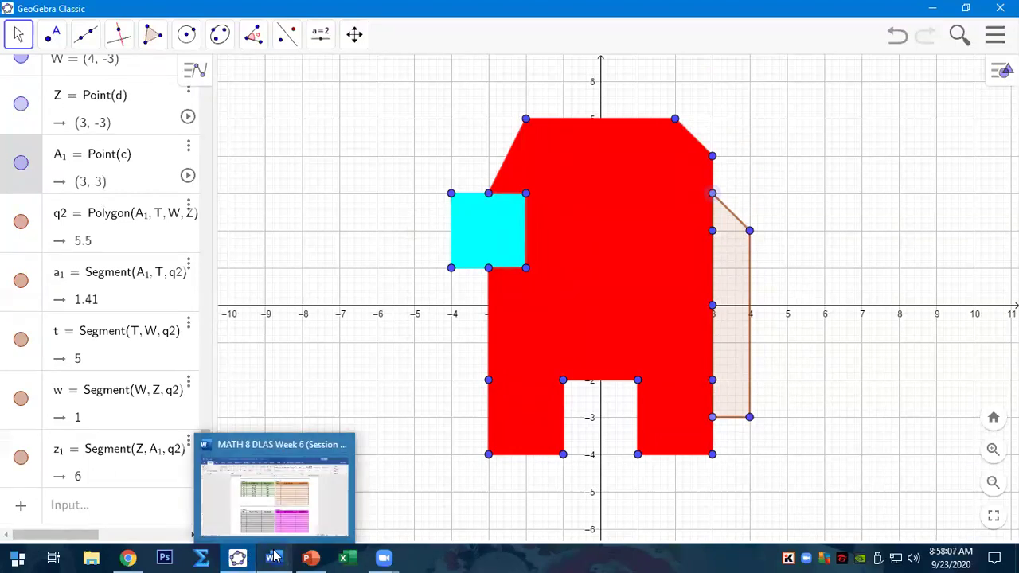
click(296, 509)
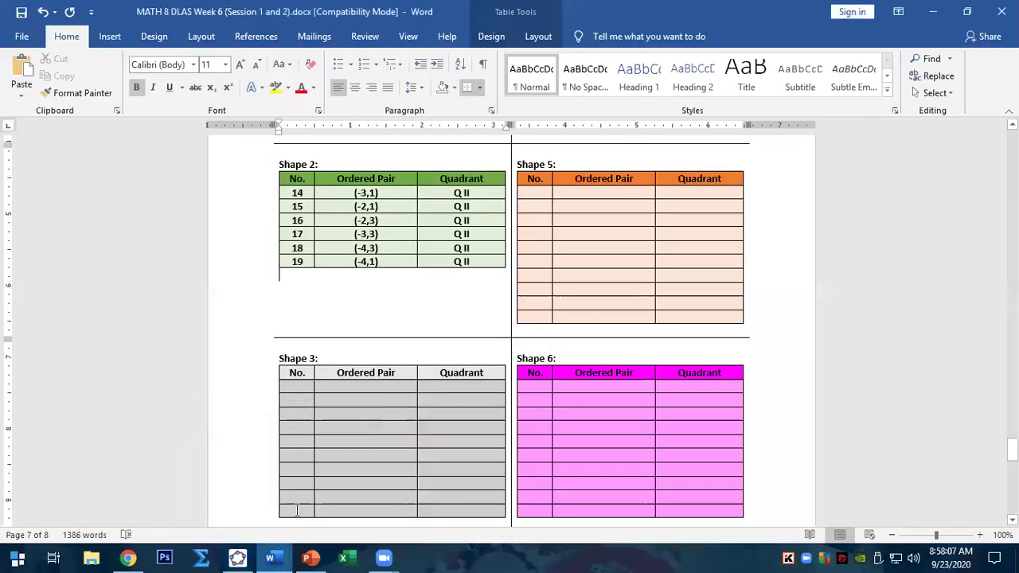
click(361, 387)
text(()
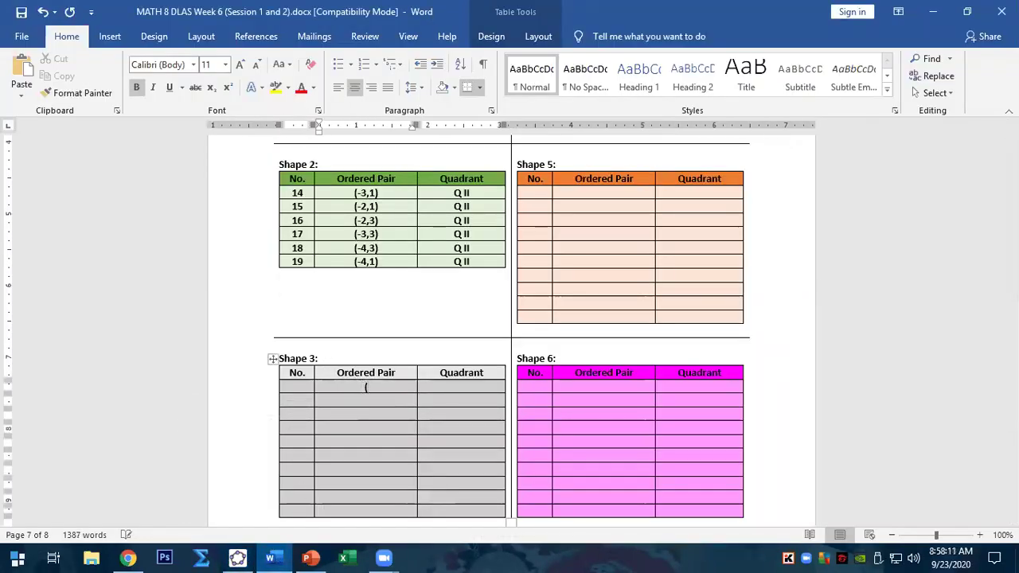
text(3,3))
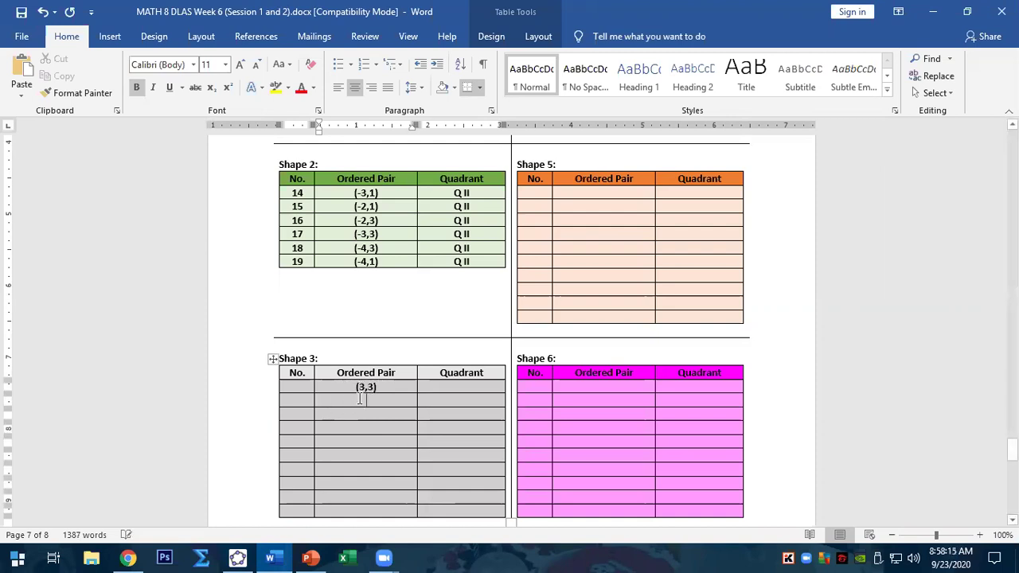
click(237, 557)
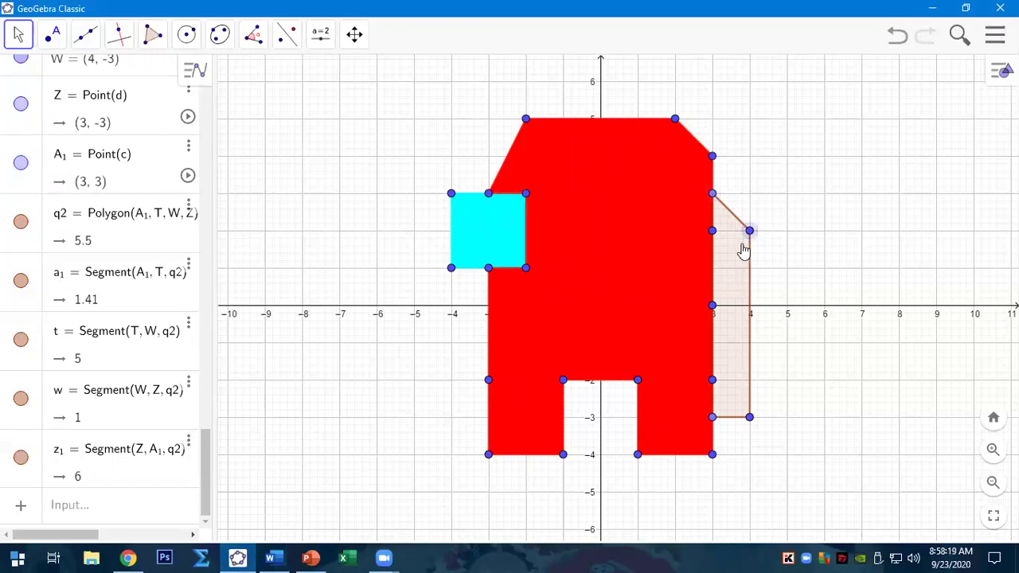
scroll(55, 253, up, 3)
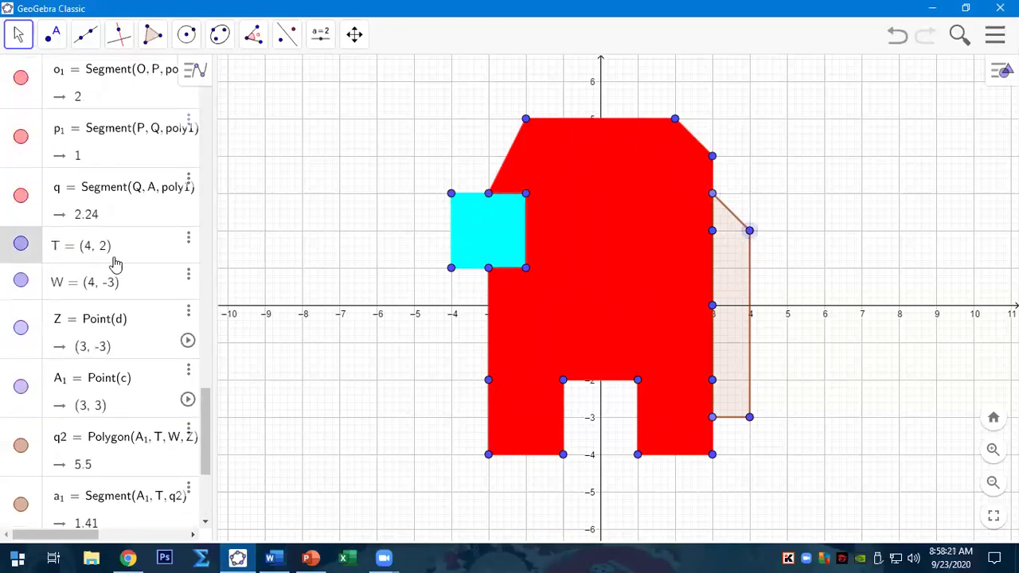
click(272, 557)
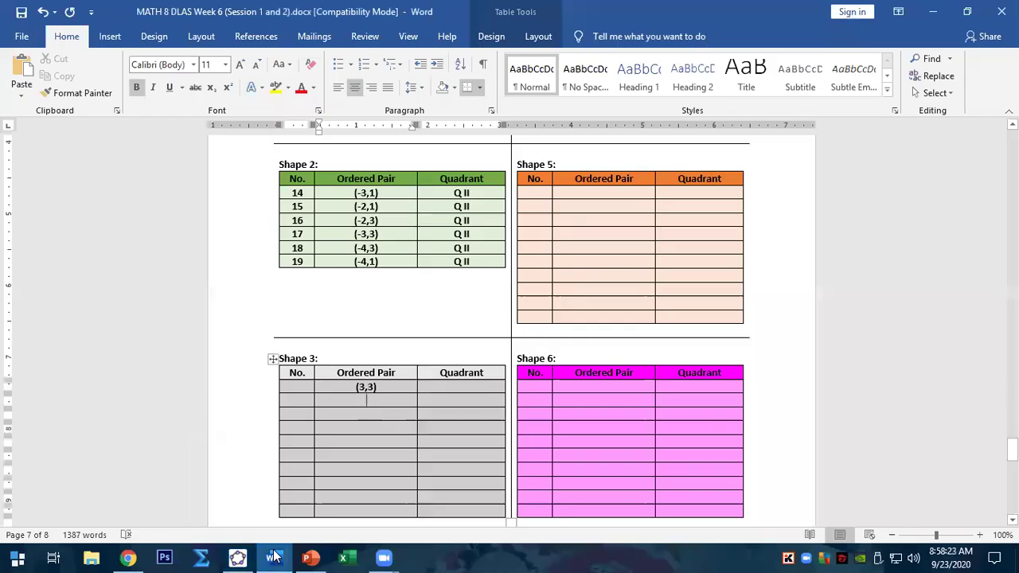
text((4,2))
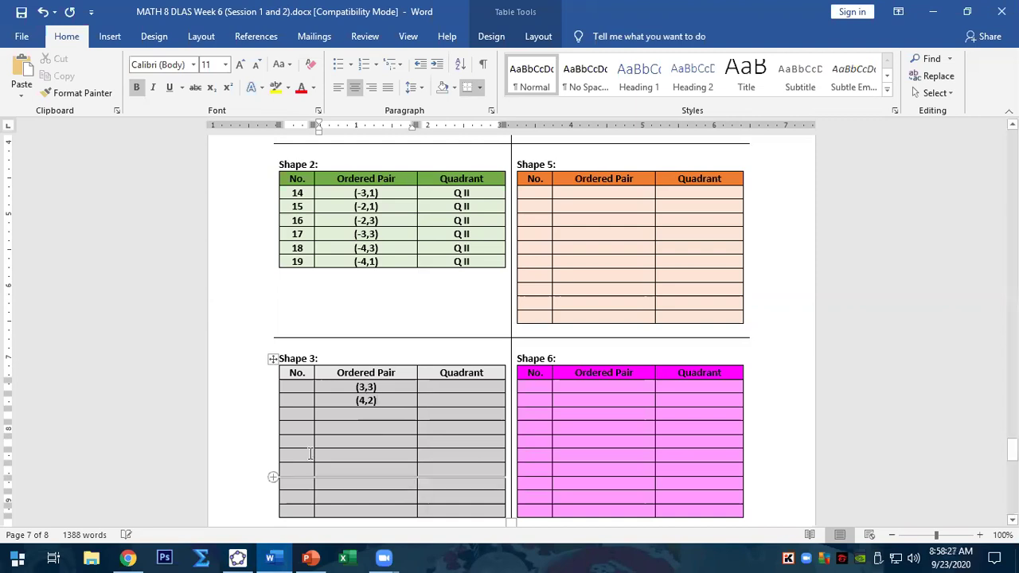
- Enter ordered pairs (4,-3) and (3,-3) in Shape 3's next two rows, checking point W in GeoGebra
click(238, 557)
click(749, 419)
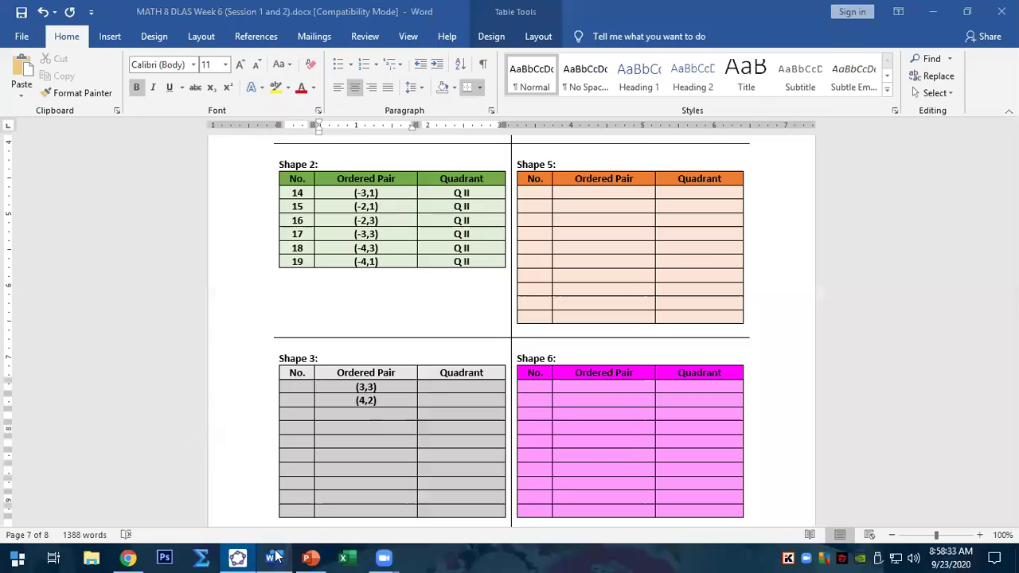
click(270, 557)
text((4,-3))
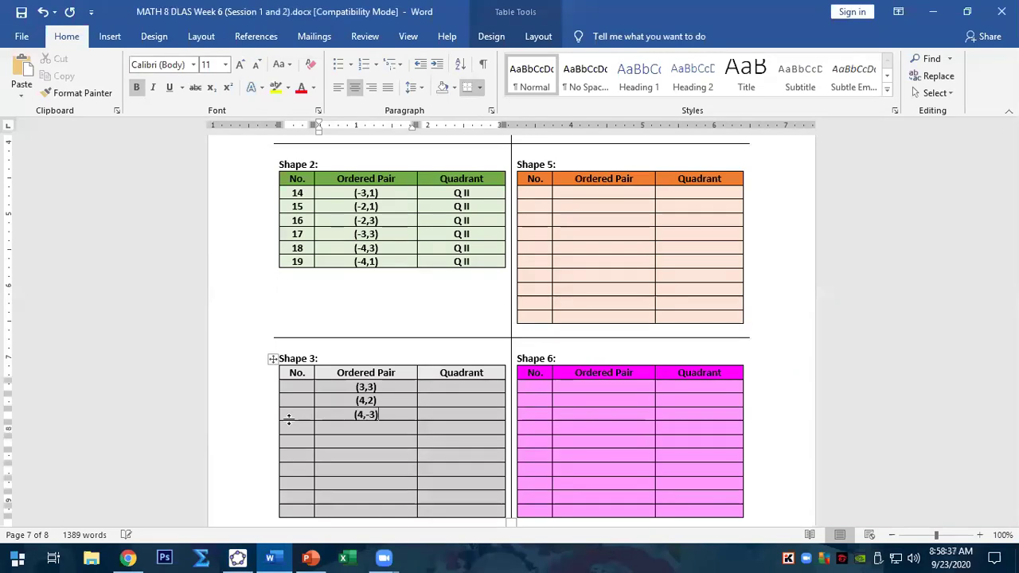
mouse_move(301, 556)
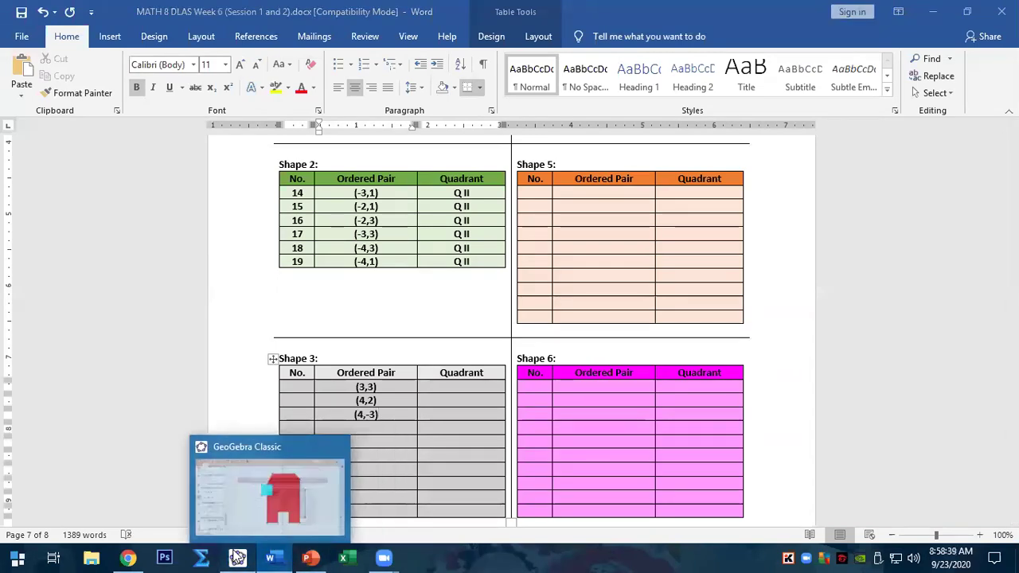
click(238, 557)
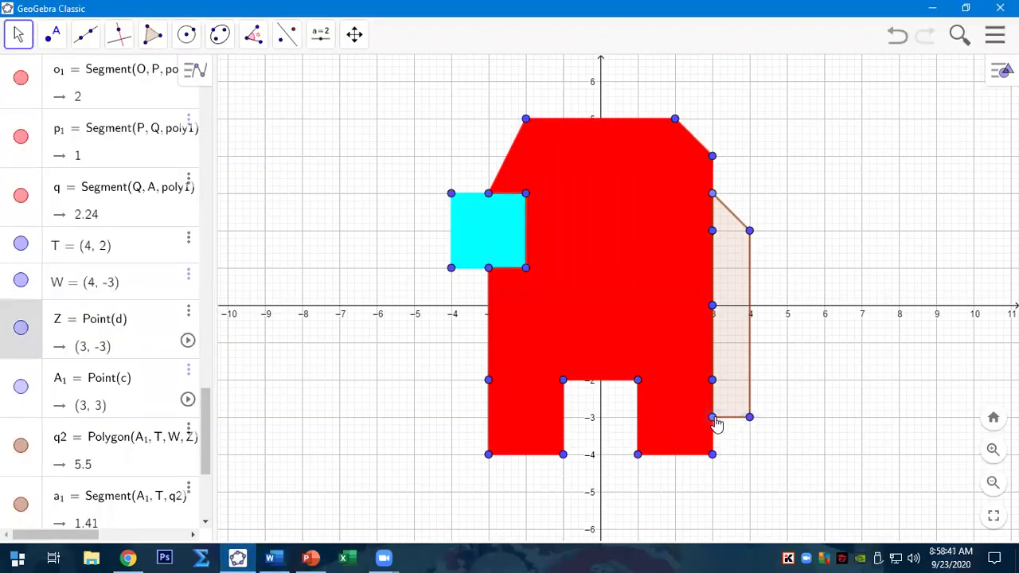
click(273, 557)
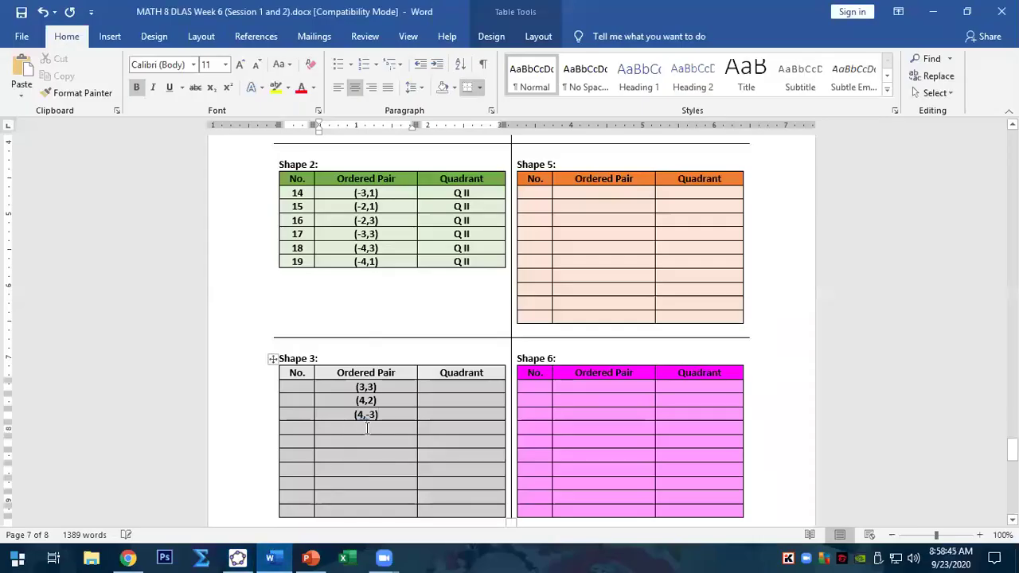
click(365, 428)
text((3,-3))
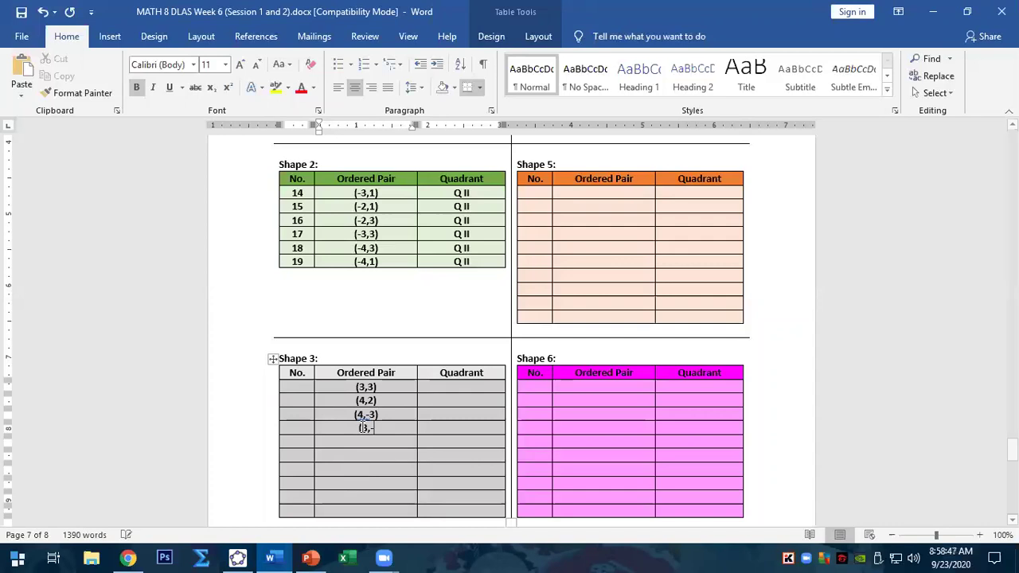
- Fill Shape 3's No. entry and label rows 20–23 as Q I, Q I, Q IV, Q IV
click(302, 387)
text(2)
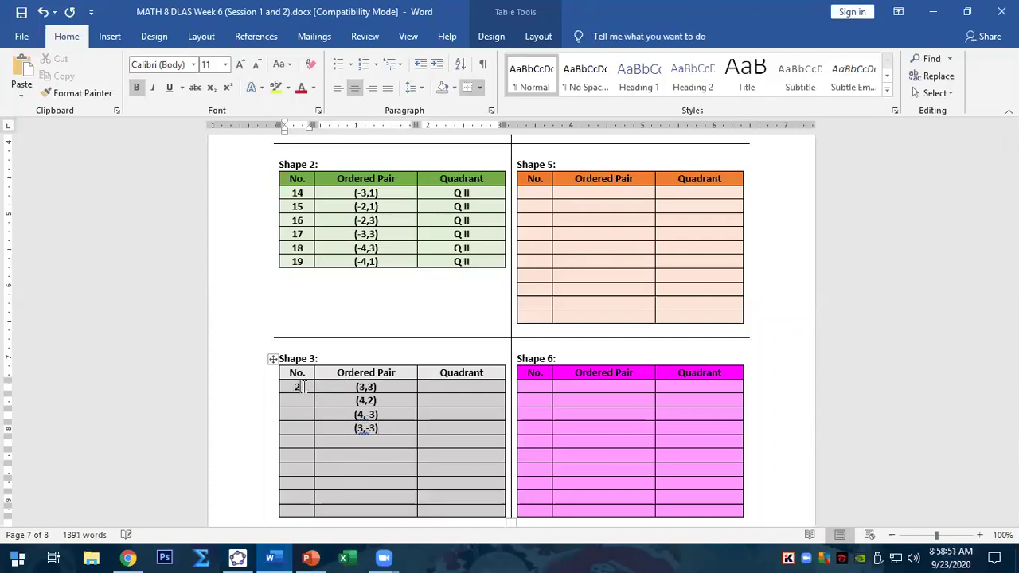
text(22)
click(463, 386)
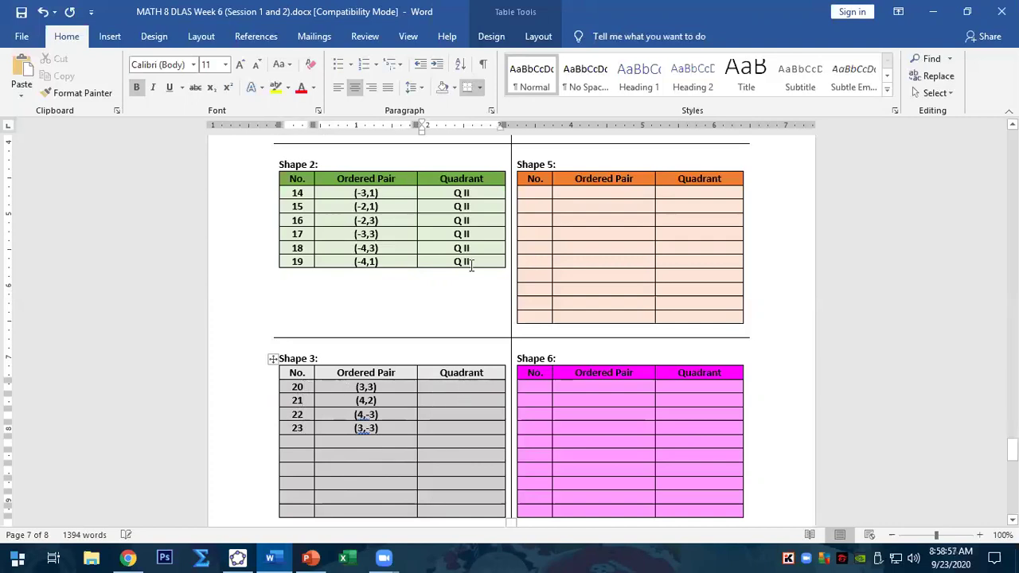
text(Q I)
text(QI)
text(Q IV)
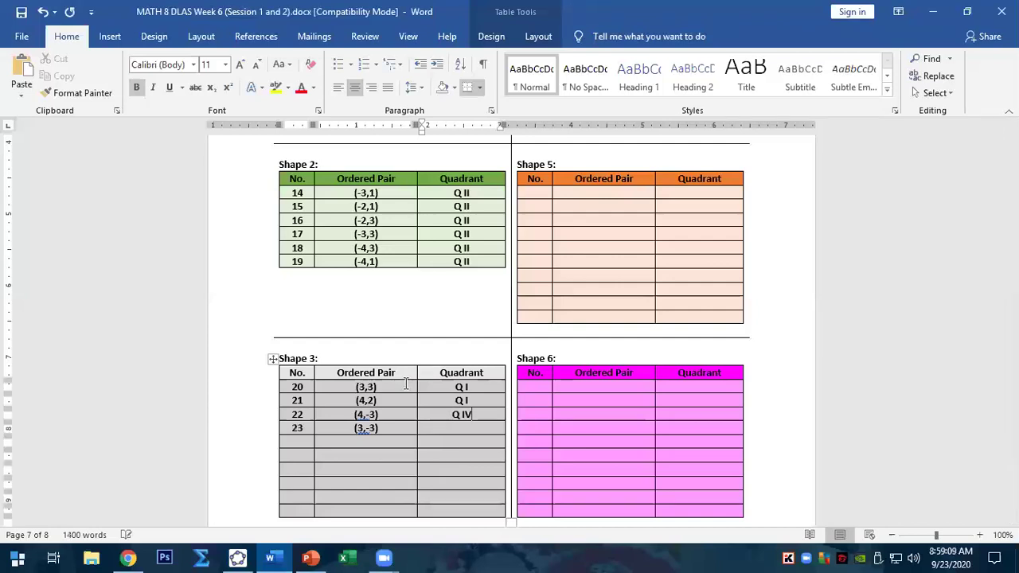
text(Q)
- Delete the empty rows below row 23 of the Shape 3 table
drag(304, 446, 415, 505)
key(BackSpace)
key(Return)
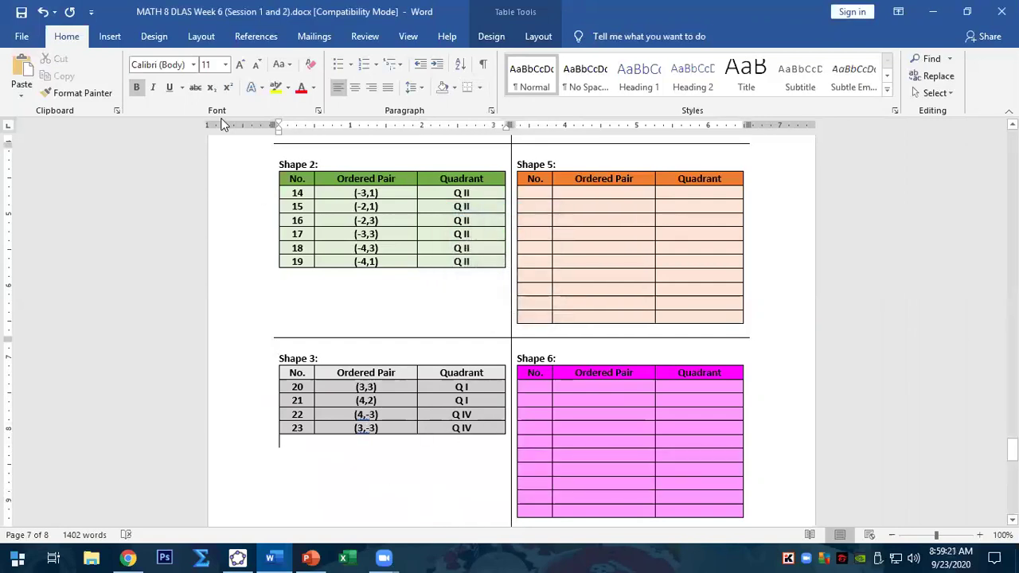
- Give the backpack quadrilateral q2 a red colour with its fill opacity raised to nearly solid
click(237, 557)
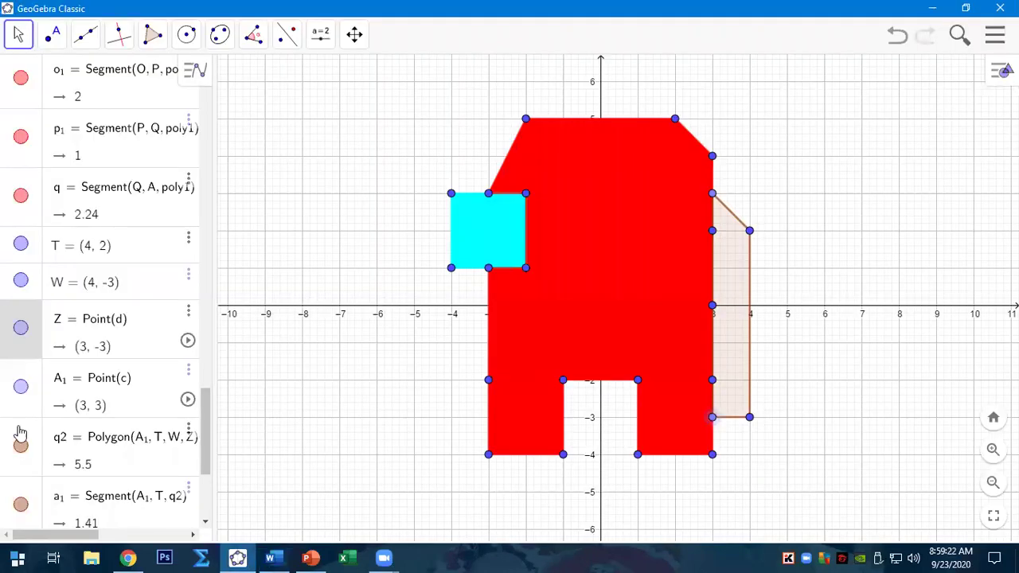
right_click(729, 306)
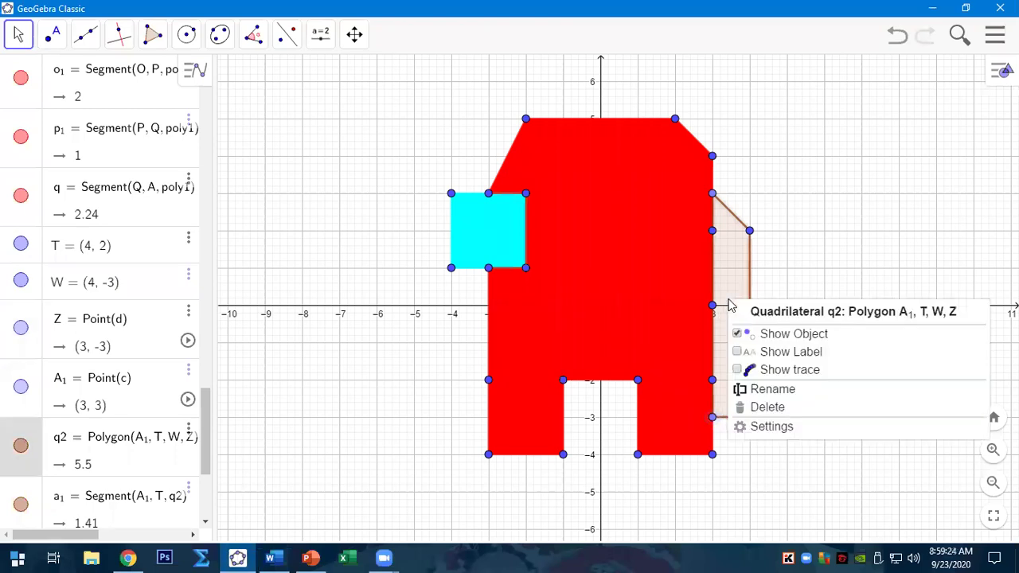
click(755, 427)
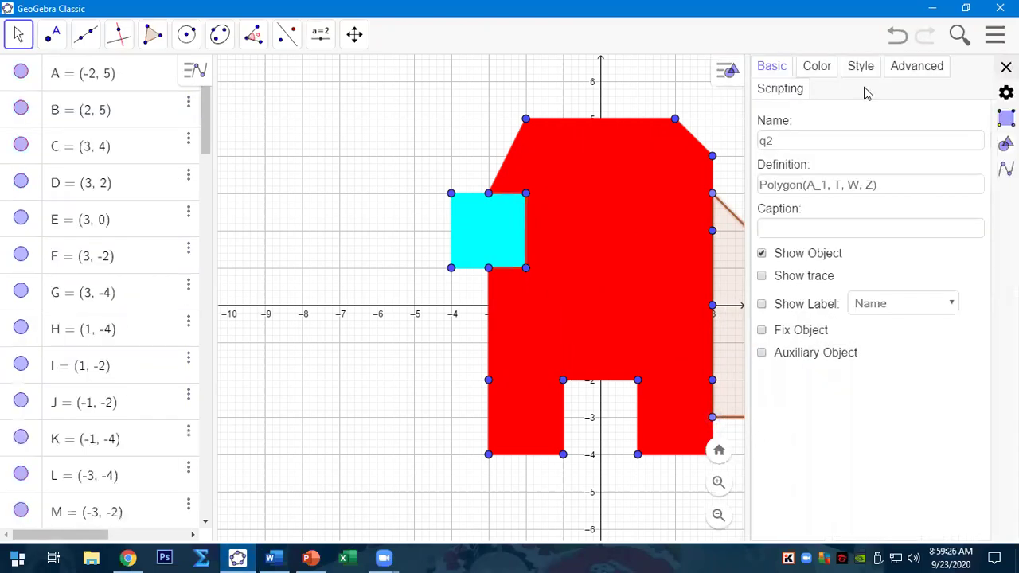
click(820, 70)
click(783, 130)
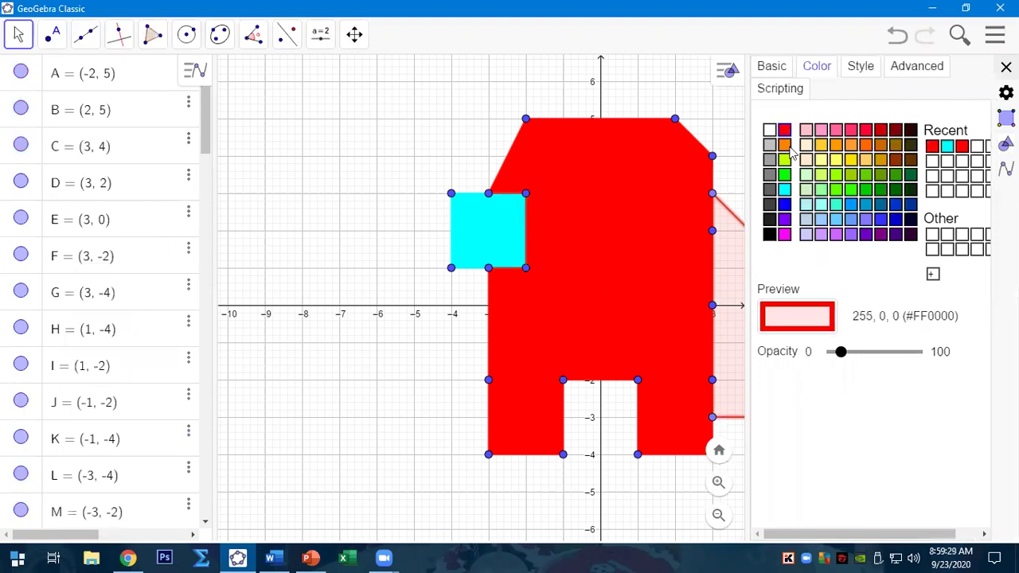
click(847, 353)
drag(861, 362, 906, 360)
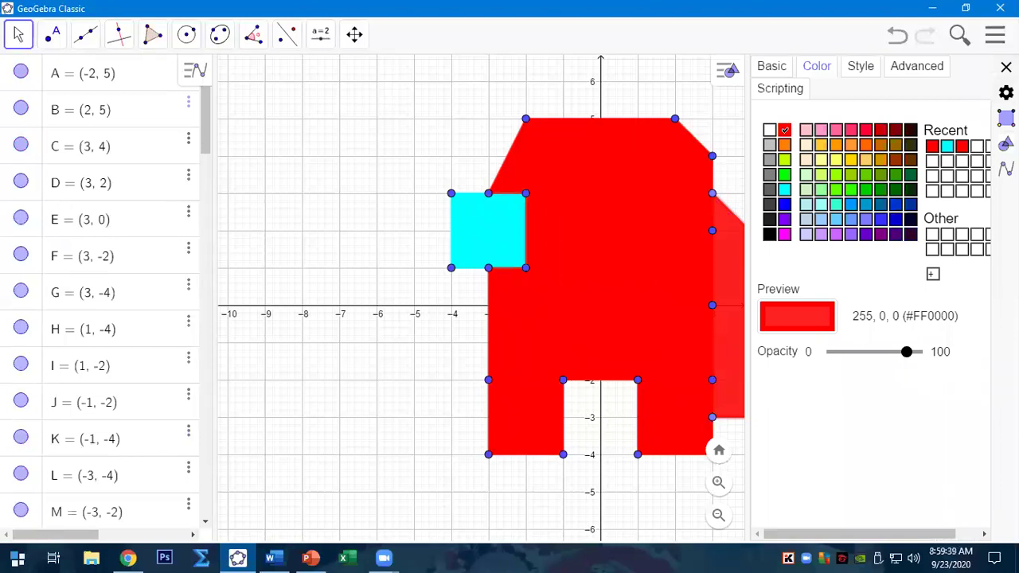
click(1005, 66)
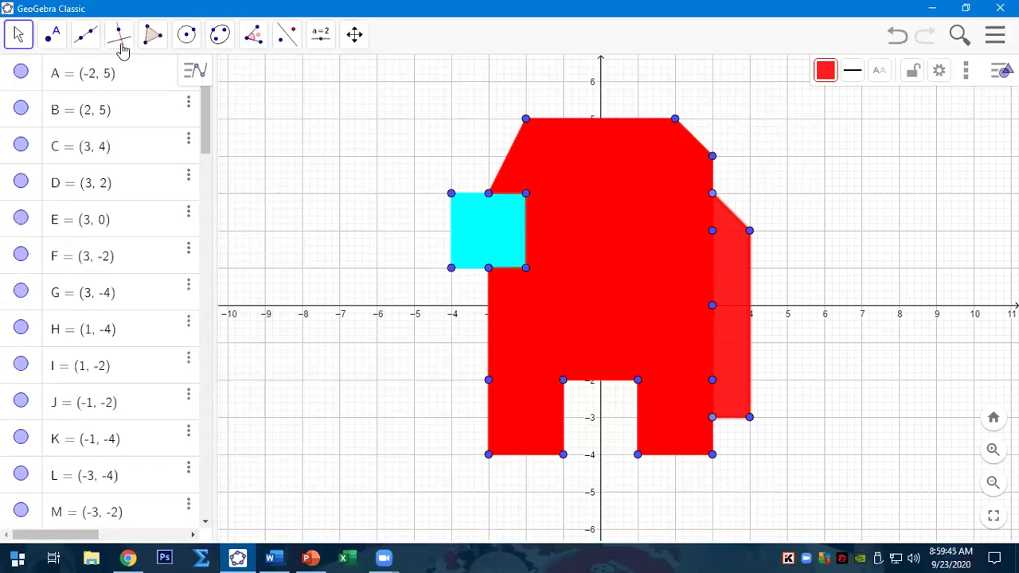
- Place corner points at (-6, 6), (6, 6), (6, -5) and (-6, -5) on the grid
click(55, 45)
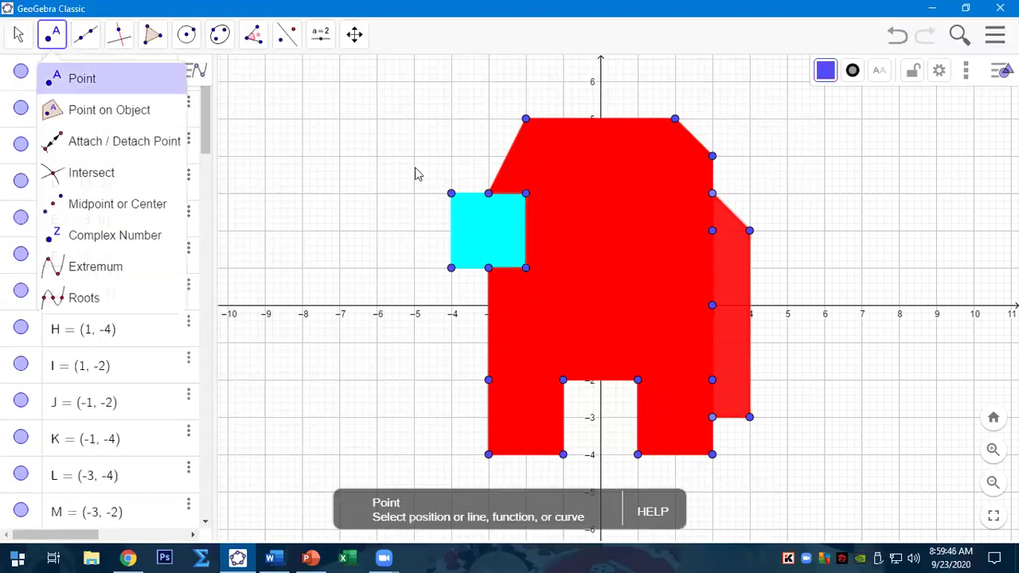
click(376, 81)
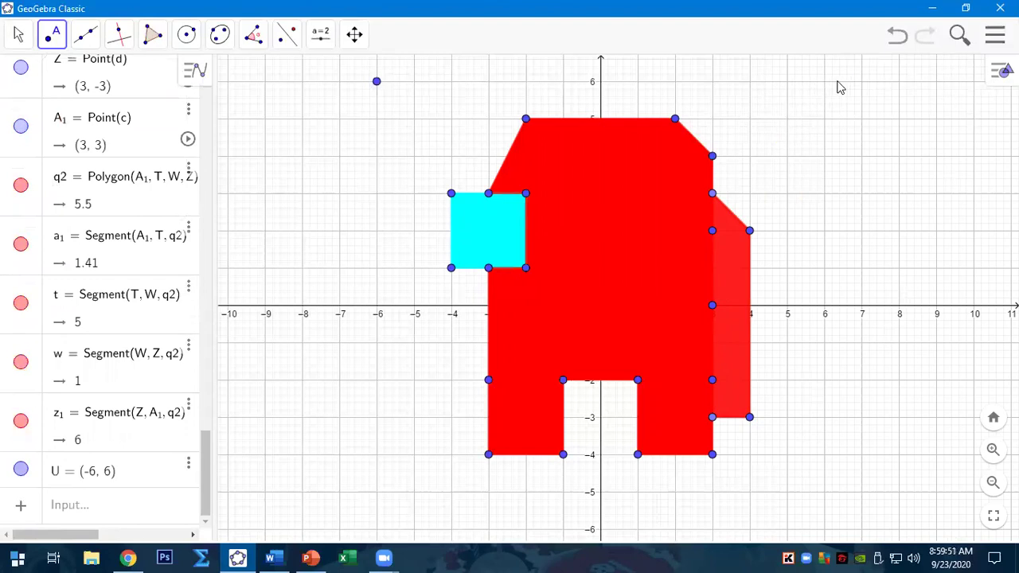
click(825, 81)
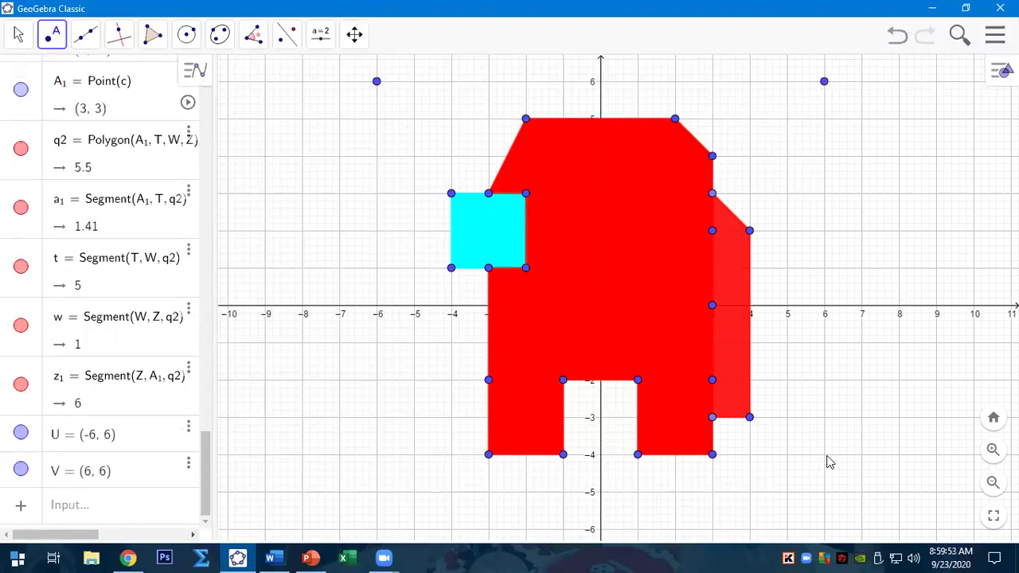
click(824, 492)
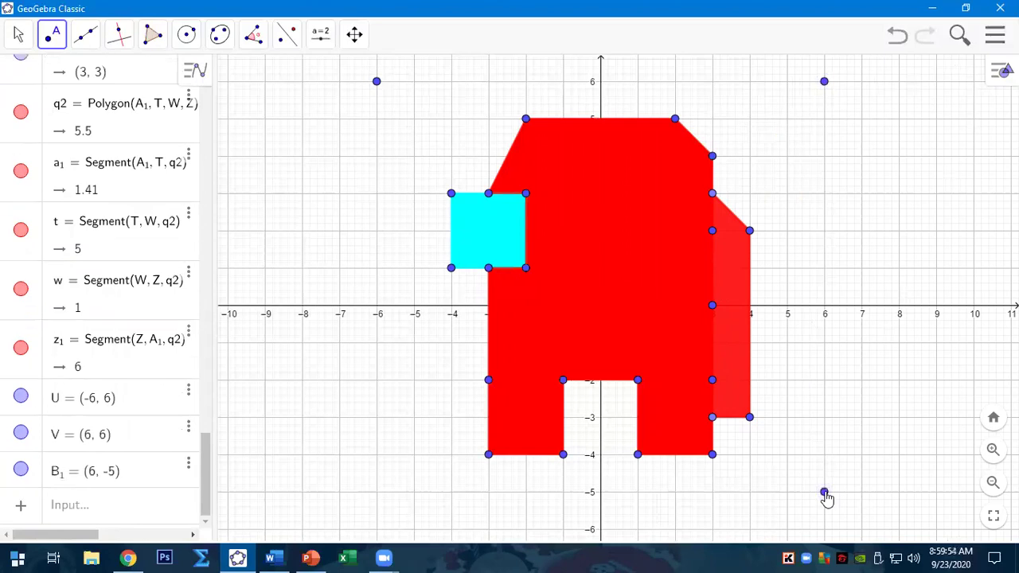
click(378, 492)
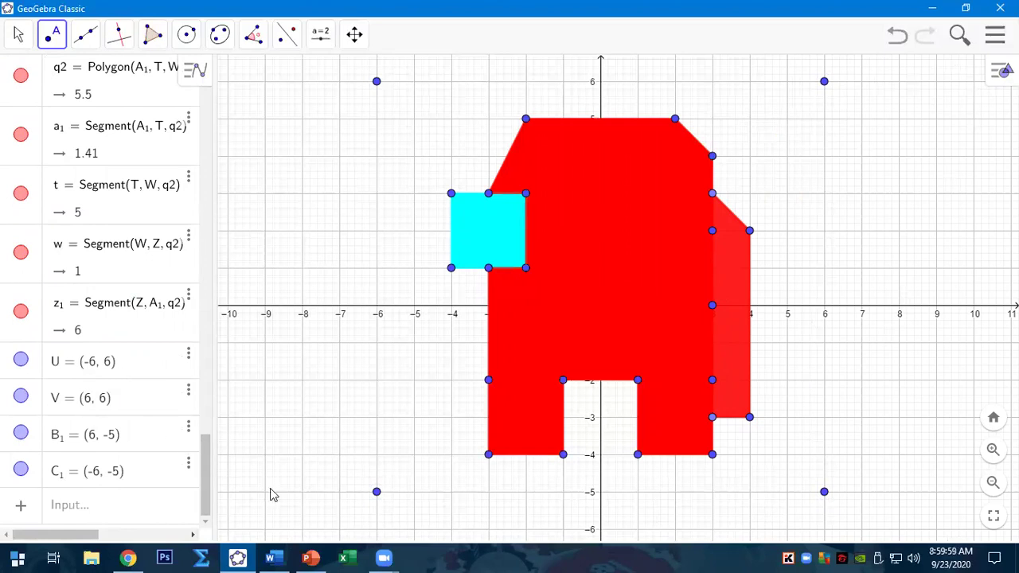
- Select point U's coordinates (-6, 6) in the Algebra view to copy them
click(119, 368)
drag(132, 374, 85, 372)
click(280, 557)
- Paste U's (-6,6) and V's (6,6) into Shape 4's first two Ordered Pair cells
scroll(502, 377, up, 10)
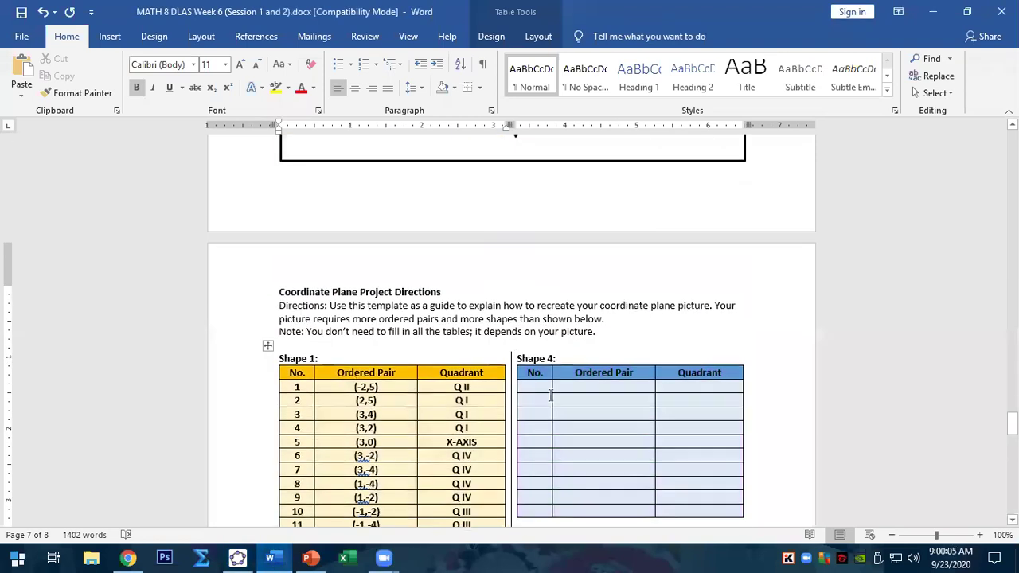
scroll(585, 411, down, 2)
click(613, 352)
text((-6,6))
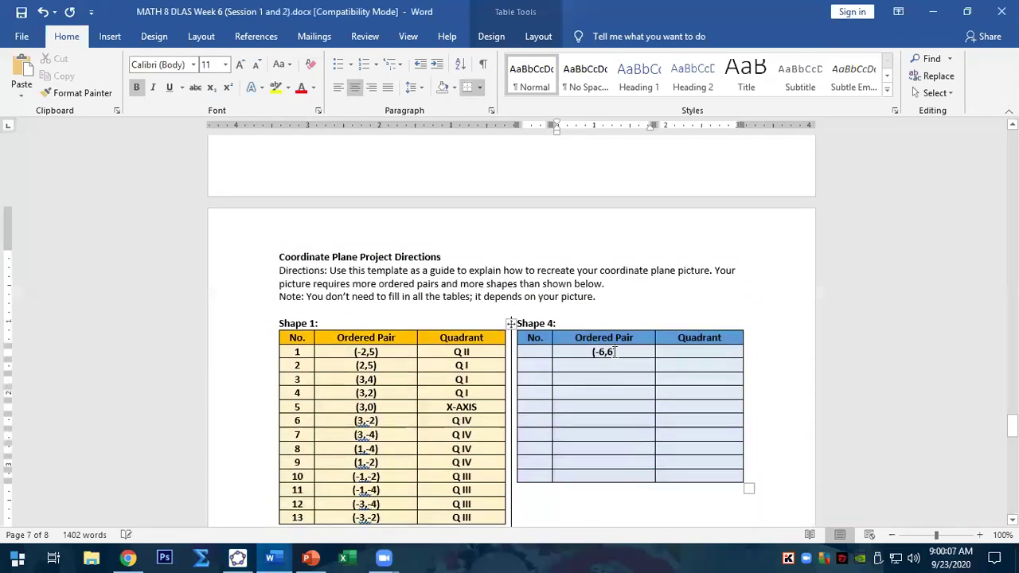
click(237, 557)
click(99, 400)
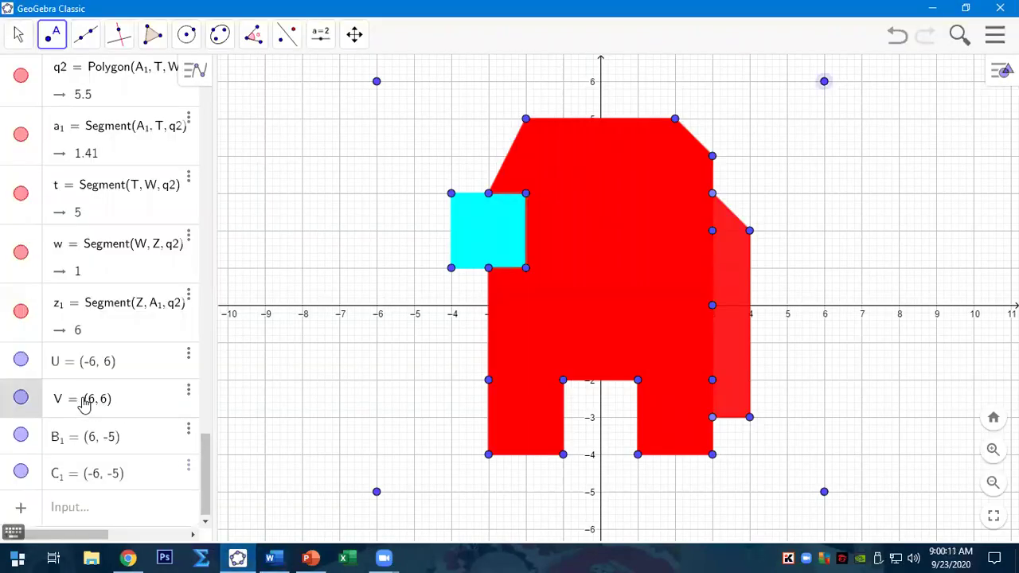
key(ctrl+a)
drag(126, 405, 96, 403)
key(ctrl+c)
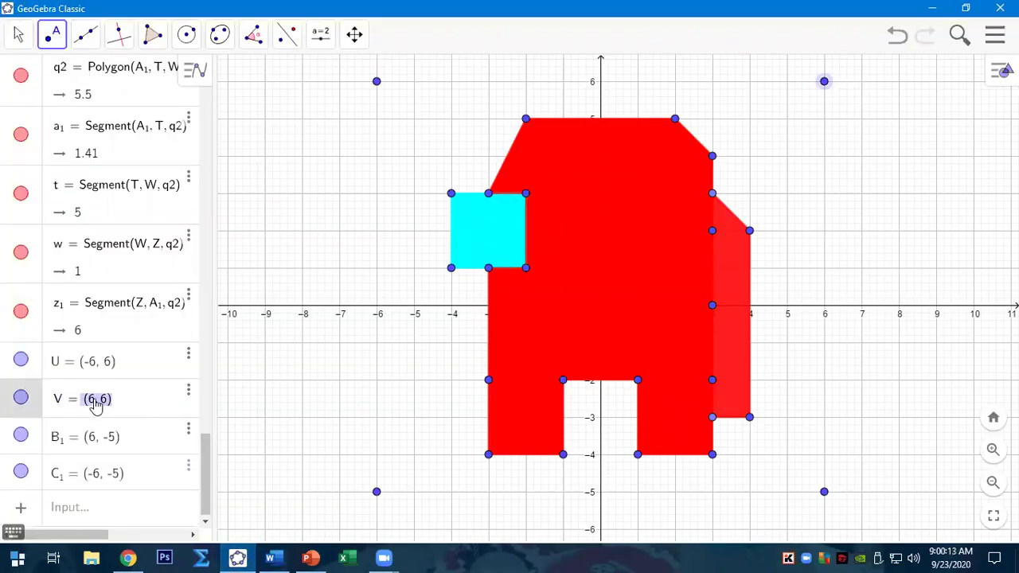
click(269, 558)
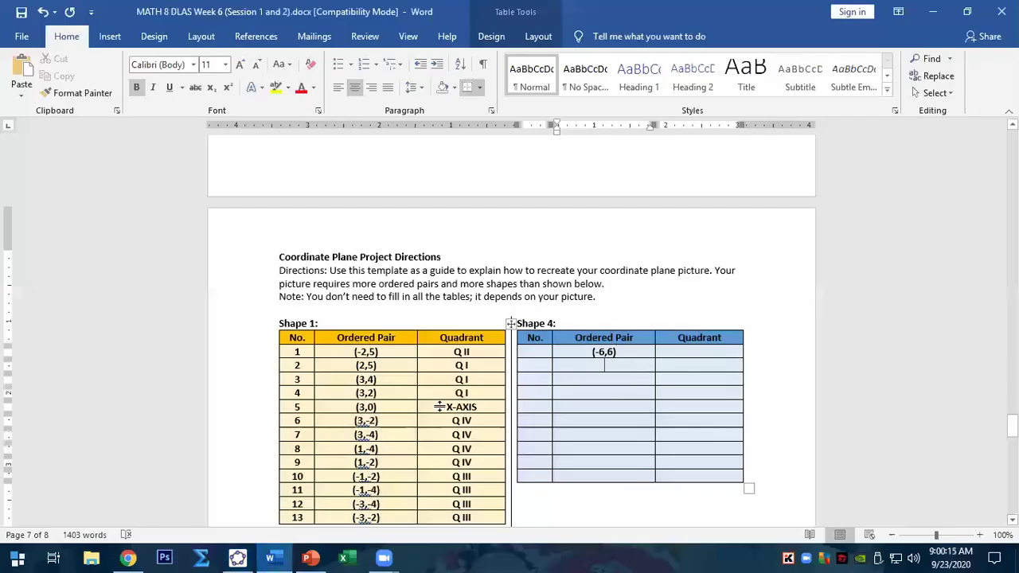
key(ctrl+v)
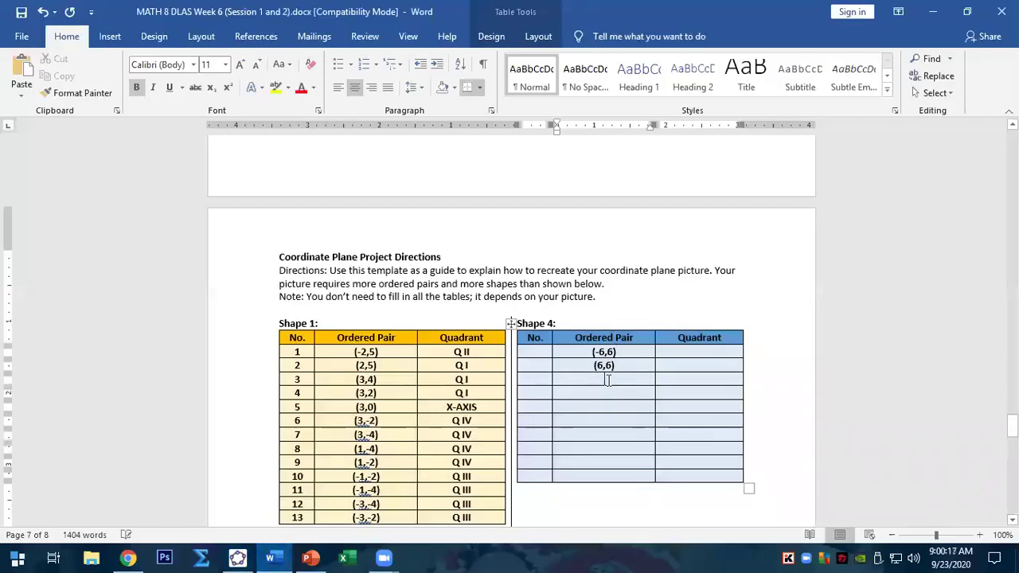
- Copy B₁'s (6,-5) and C₁'s (-6,-5) into Shape 4's third and fourth Ordered Pair cells
click(237, 557)
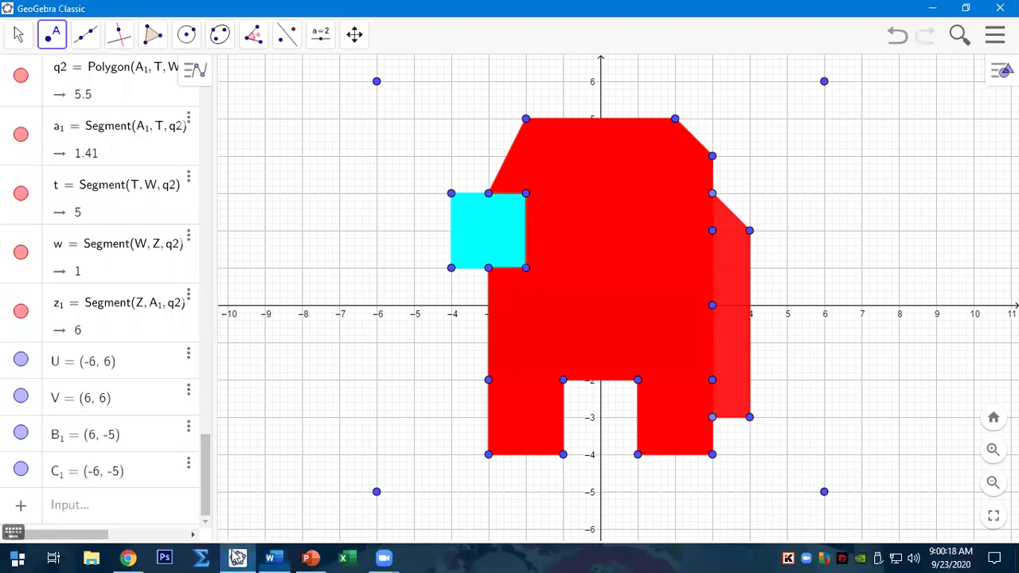
click(124, 446)
drag(125, 446, 89, 447)
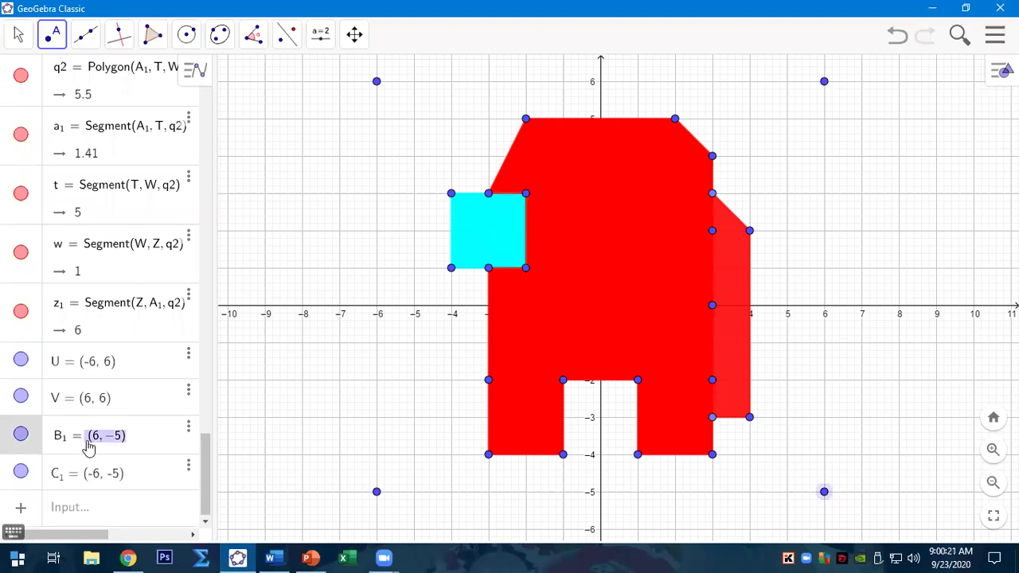
click(270, 557)
text((6,-5))
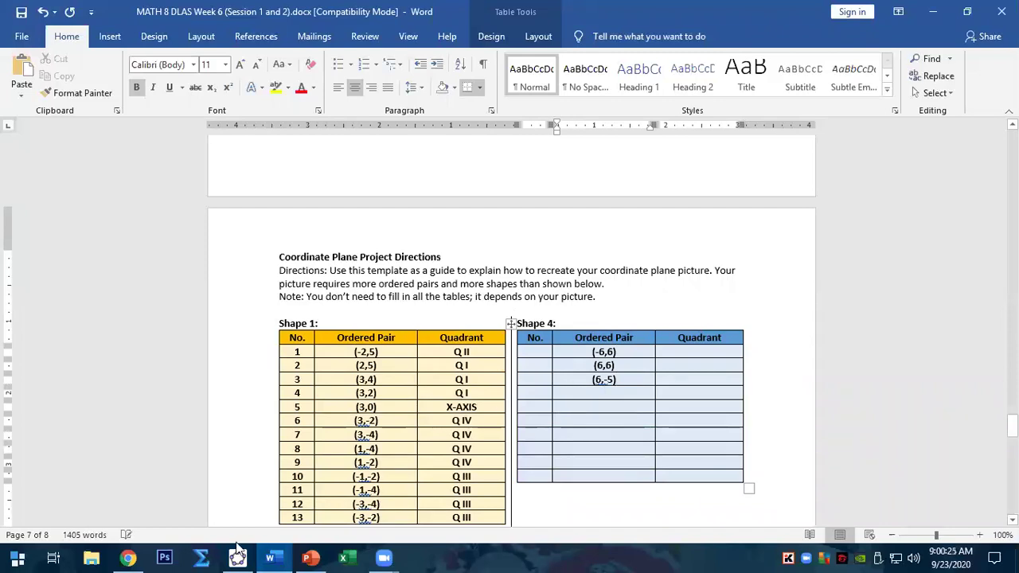
click(236, 549)
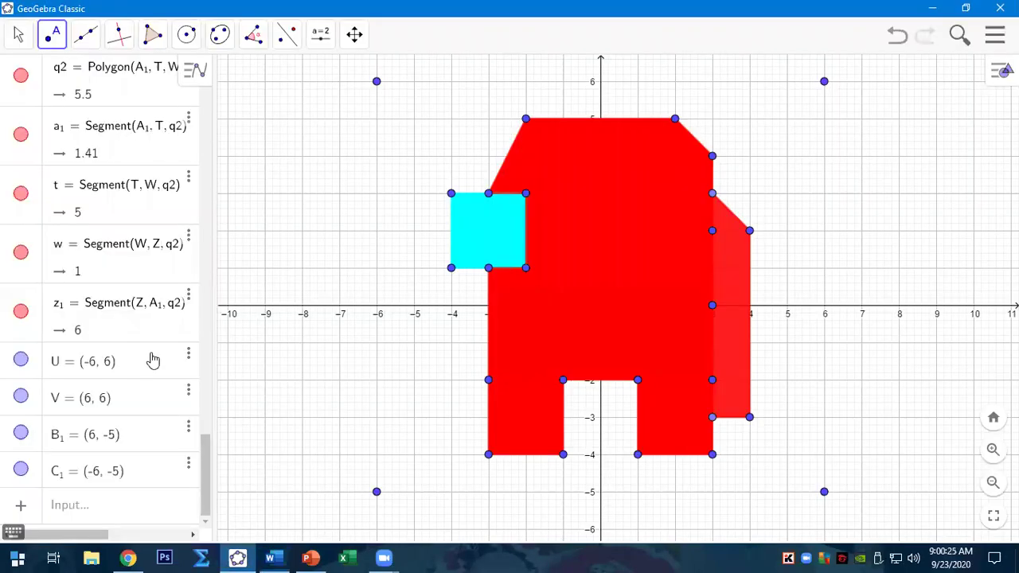
double_click(108, 476)
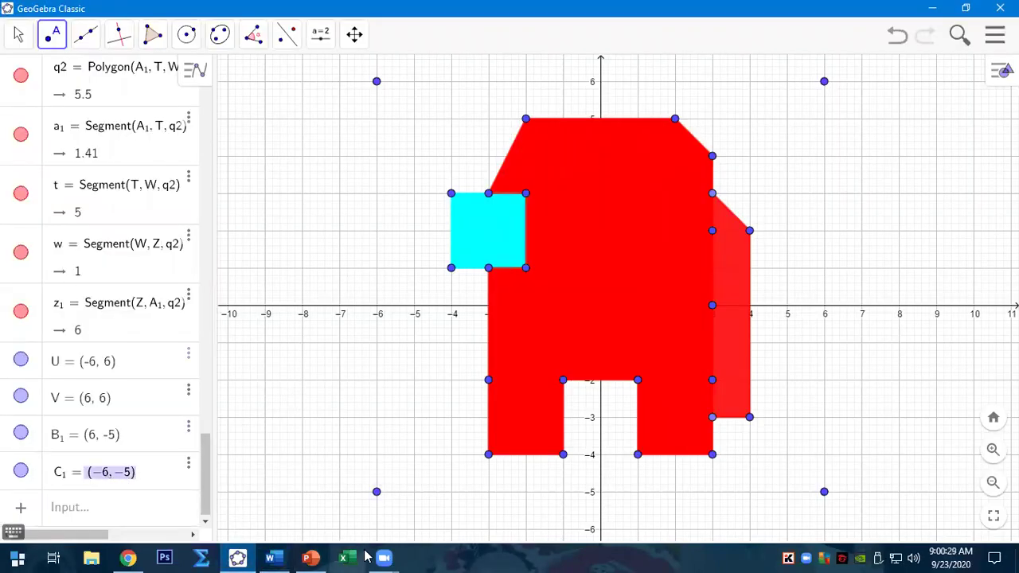
click(270, 557)
text((-6,-5))
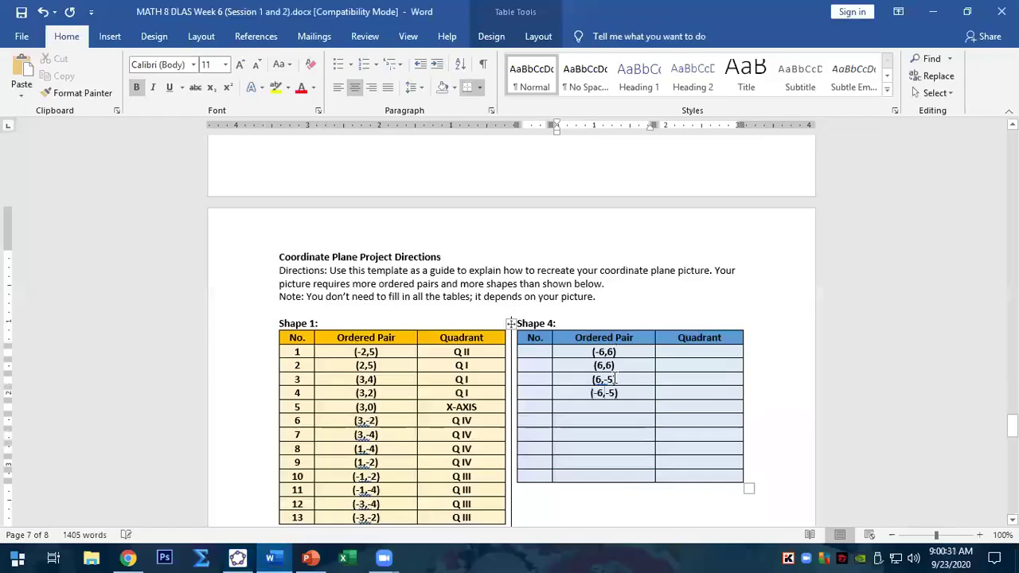
- Enter the row numbers starting at 24 in Shape 4's No. column
scroll(545, 358, down, 10)
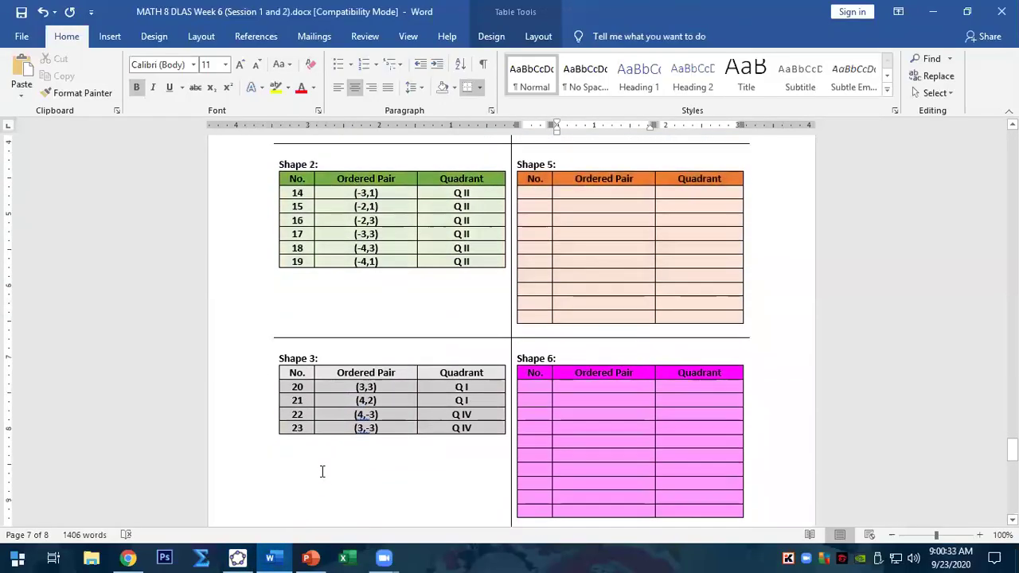
scroll(384, 440, up, 7)
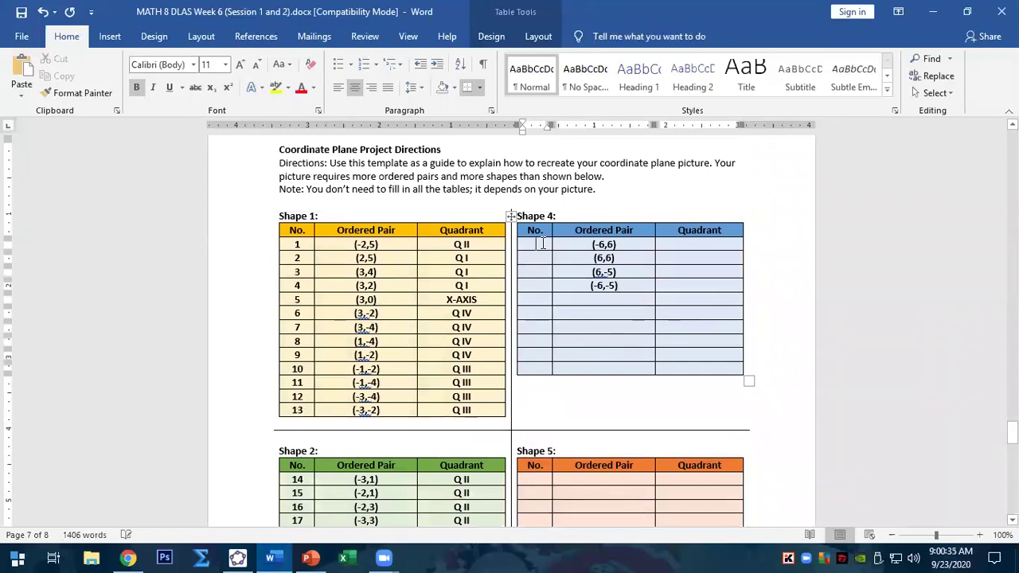
click(542, 243)
text(24)
text(25)
key(Down)
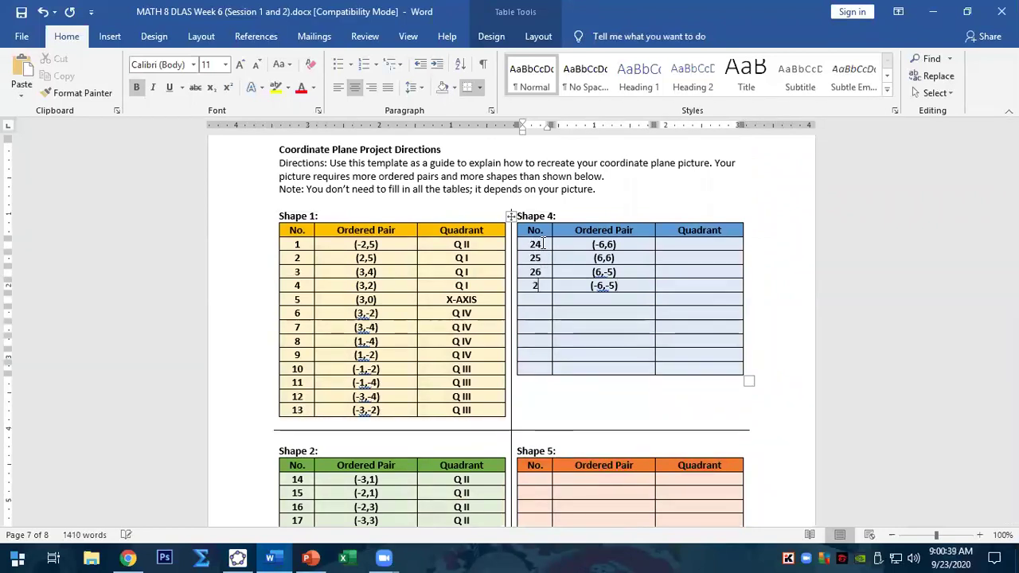
click(702, 248)
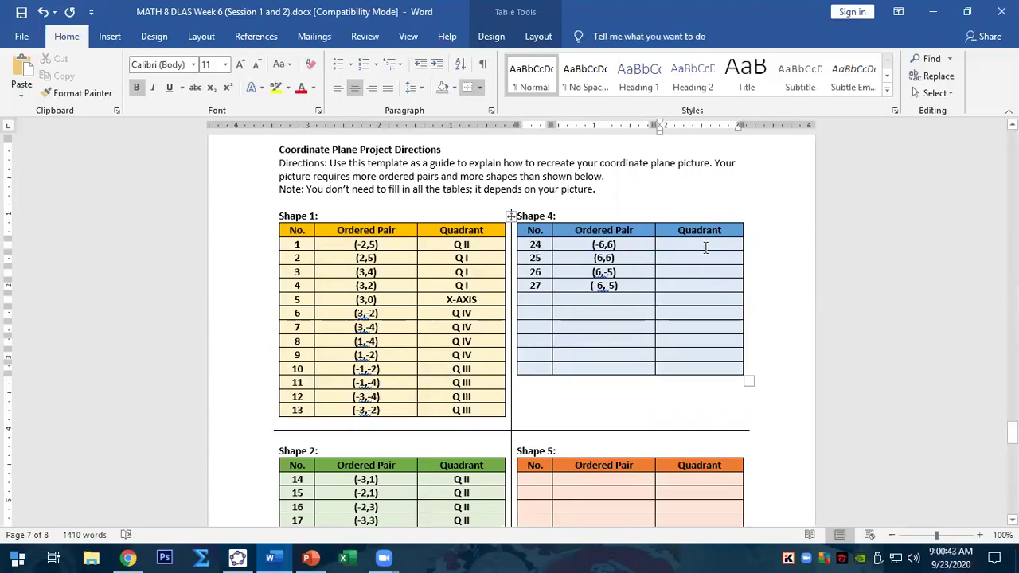
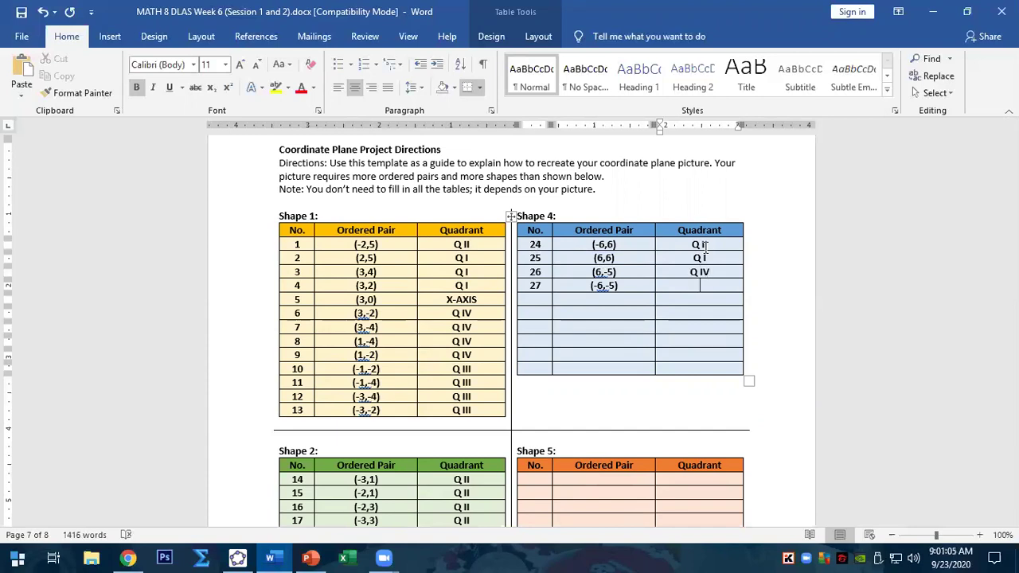
- Mark row 27 as Q III and delete the empty rows below it in the Shape 4 table
text(III)
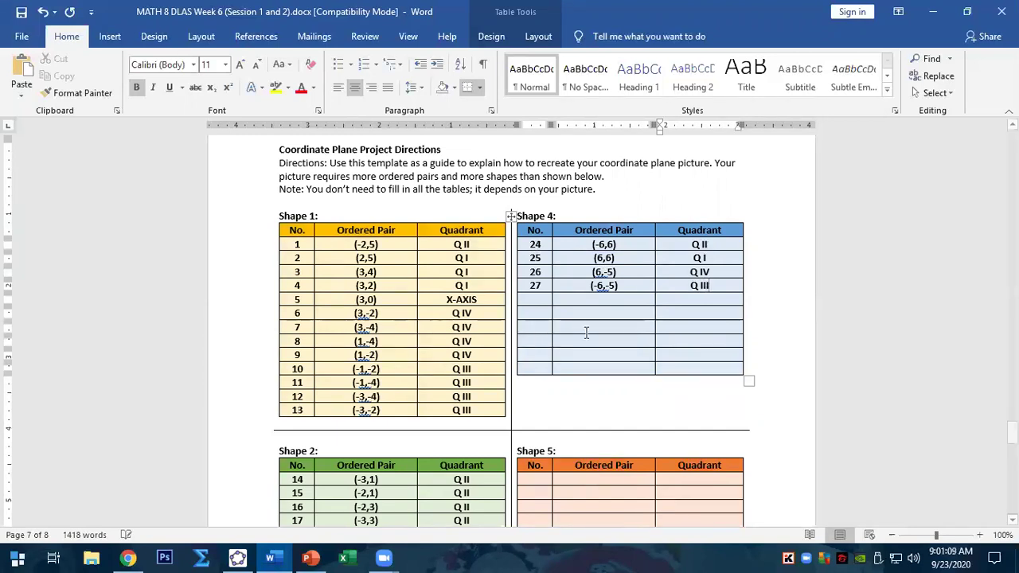
drag(534, 296, 682, 371)
key(BackSpace)
key(Return)
scroll(682, 371, down, 3)
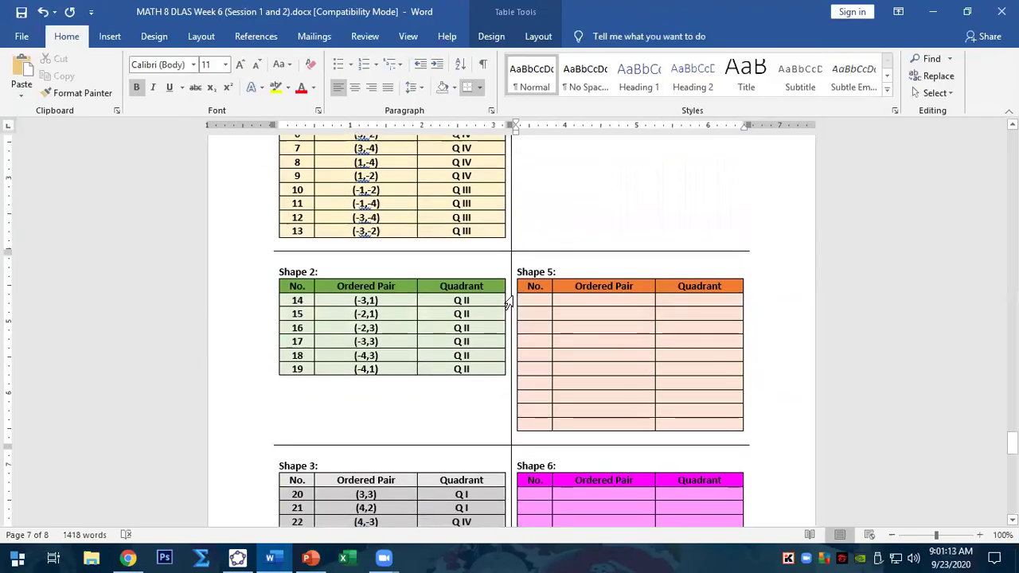
- Delete the unused Shape 5 and Shape 6 tables
click(511, 309)
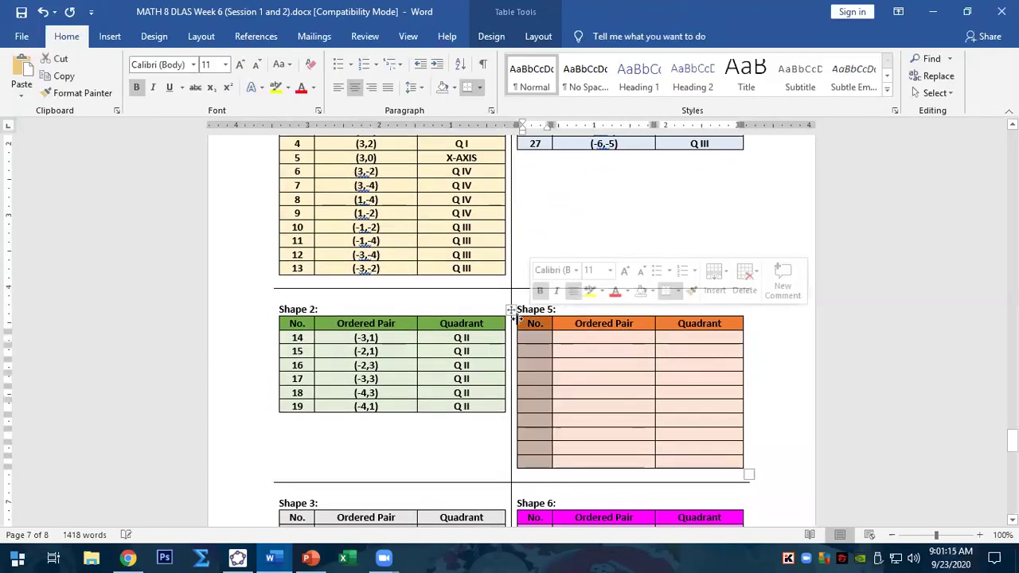
key(BackSpace)
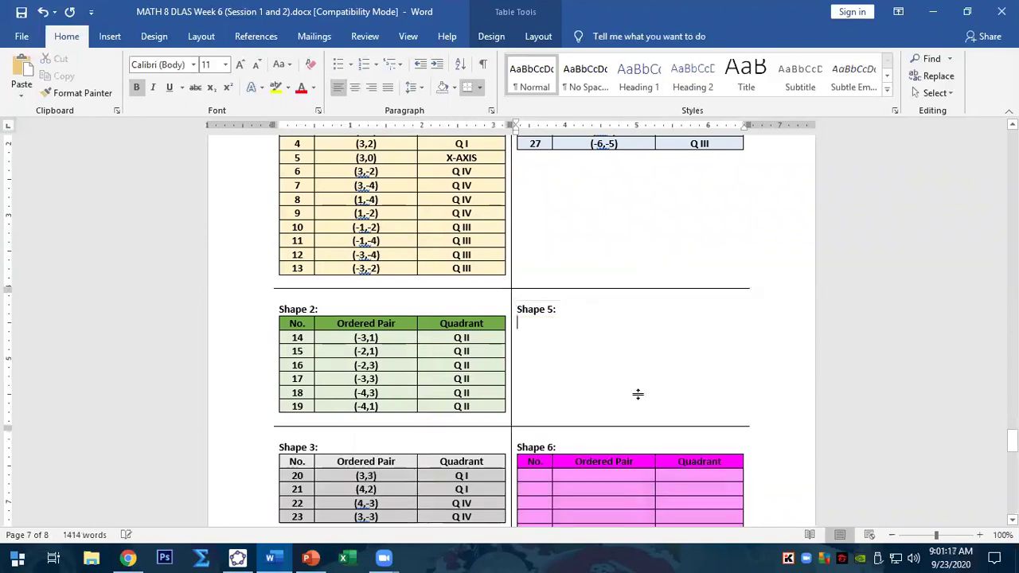
scroll(636, 391, down, 2)
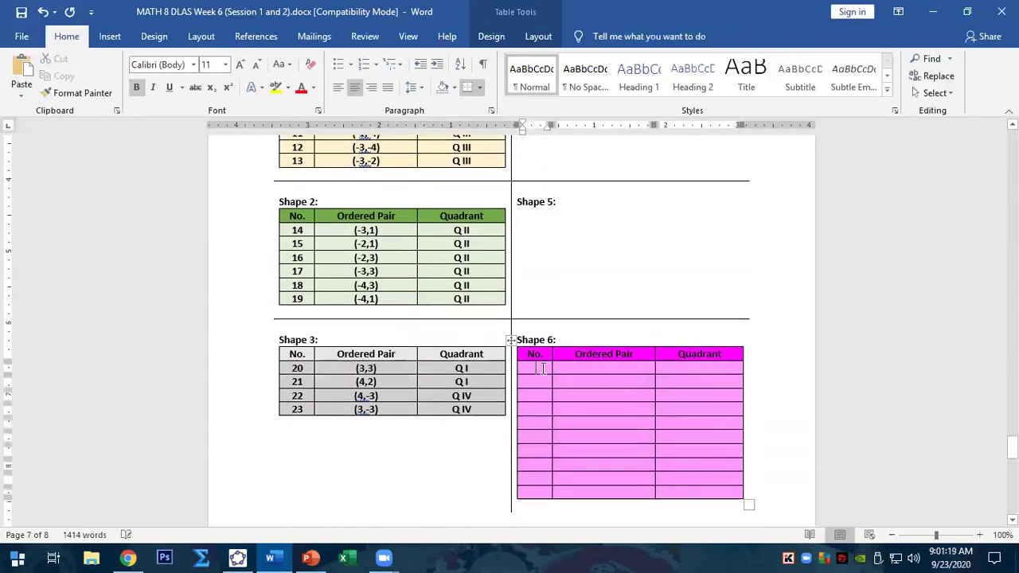
click(511, 339)
key(BackSpace)
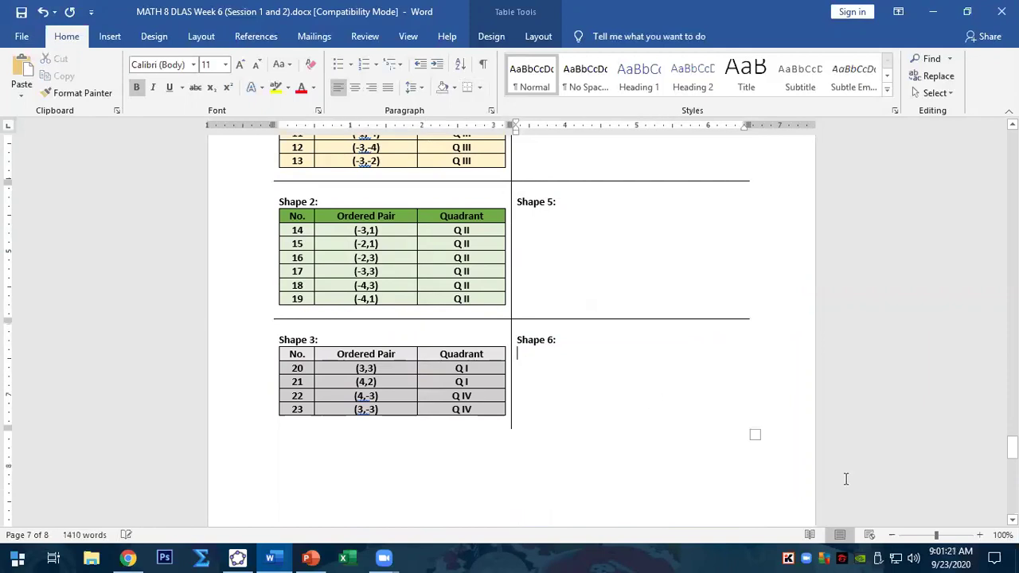
scroll(709, 391, up, 4)
scroll(711, 388, up, 3)
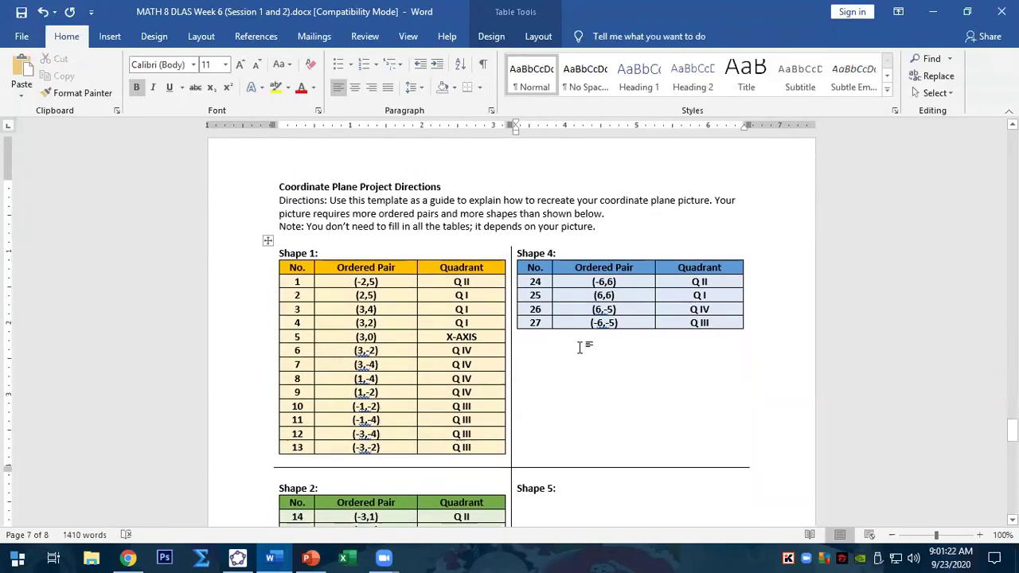
scroll(579, 348, down, 3)
scroll(539, 279, down, 1)
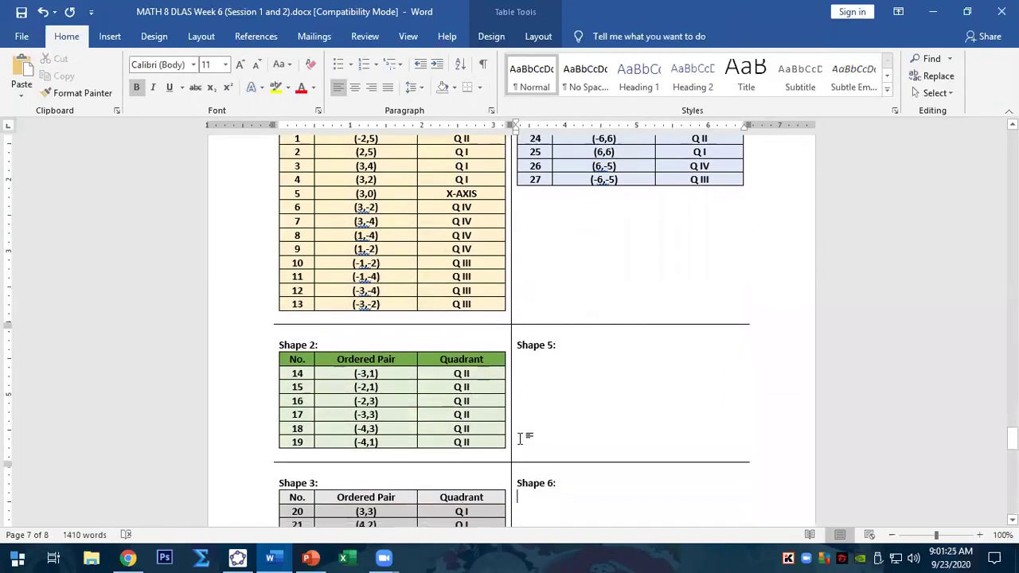
scroll(519, 438, down, 2)
click(237, 557)
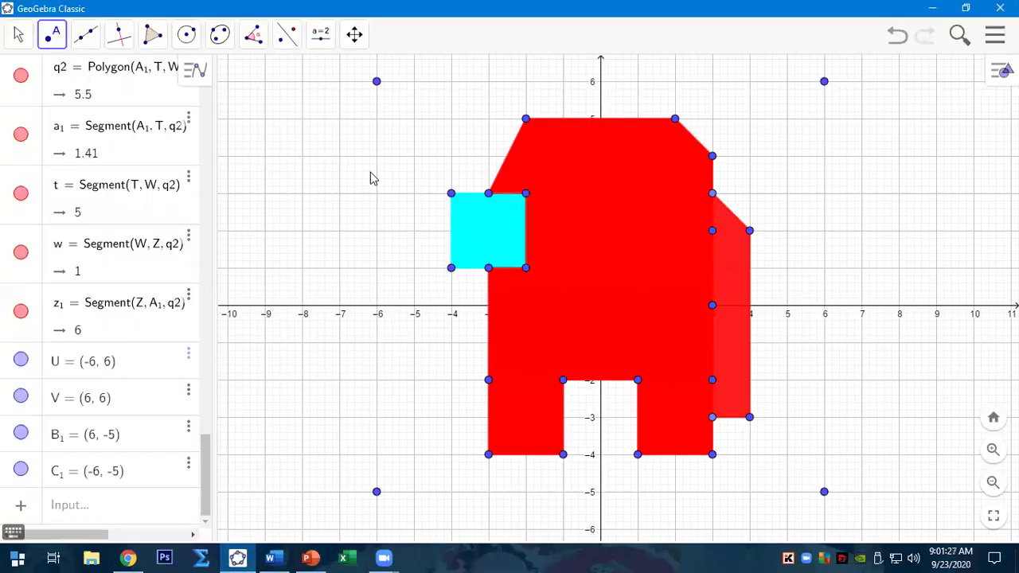
- Draw a rectangle polygon through U (-6, 6), V (6, 6), B1 (6, -5) and C1 (-6, -5)
click(153, 35)
click(189, 79)
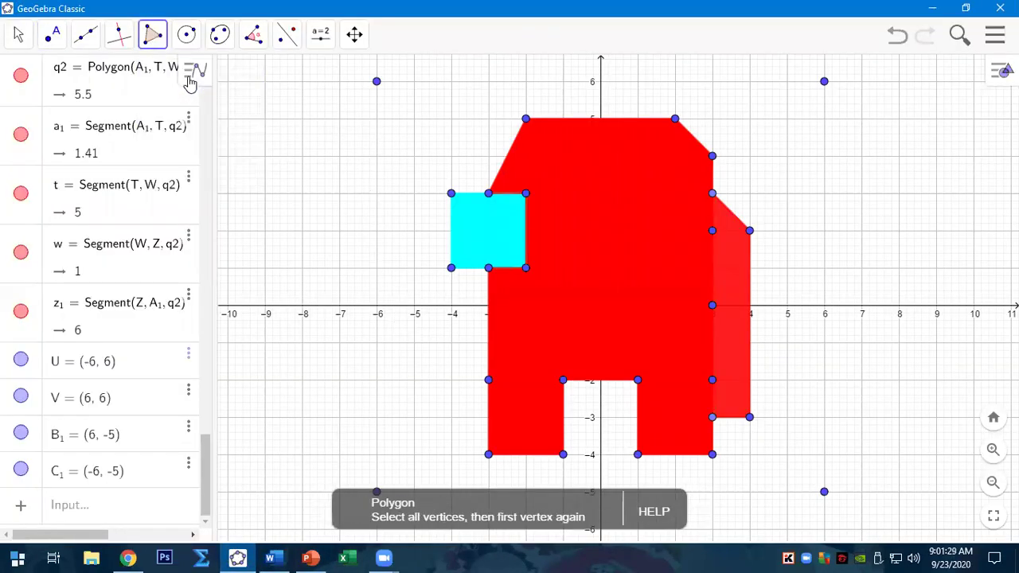
click(377, 81)
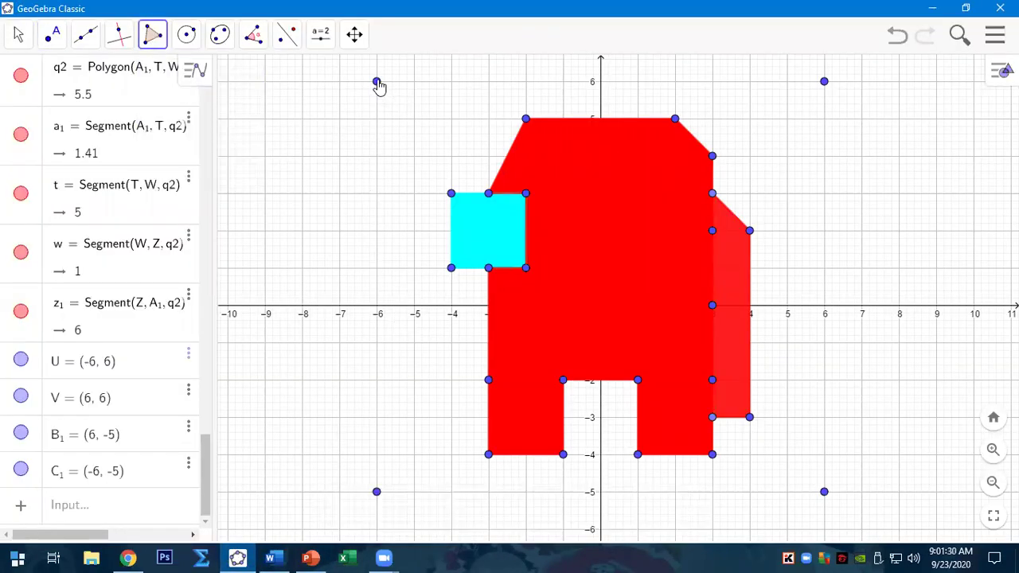
click(824, 82)
click(823, 491)
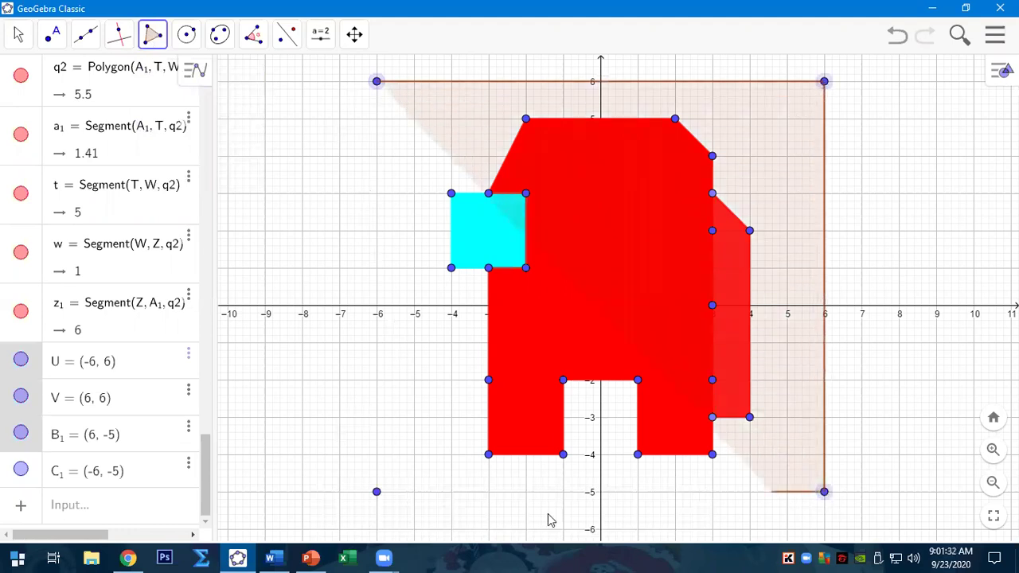
click(376, 491)
click(376, 81)
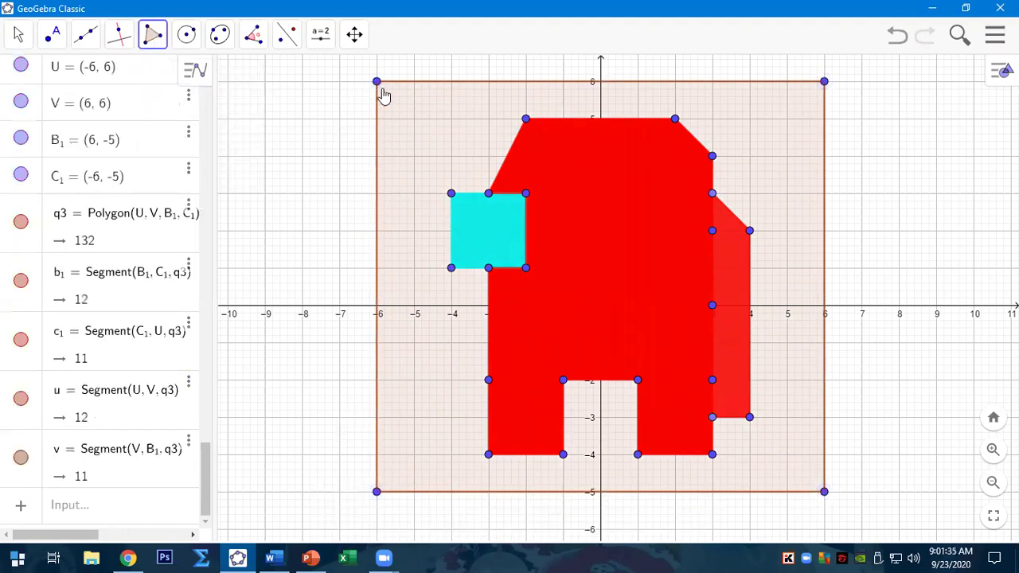
- Colour the background rectangle q3 yellow and adjust its fill opacity
right_click(436, 146)
click(509, 268)
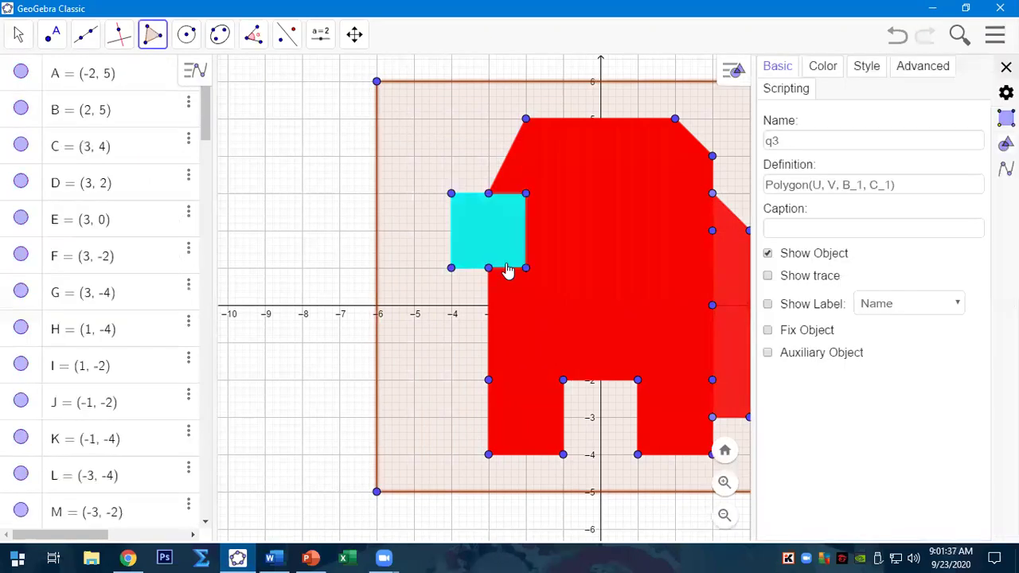
click(826, 68)
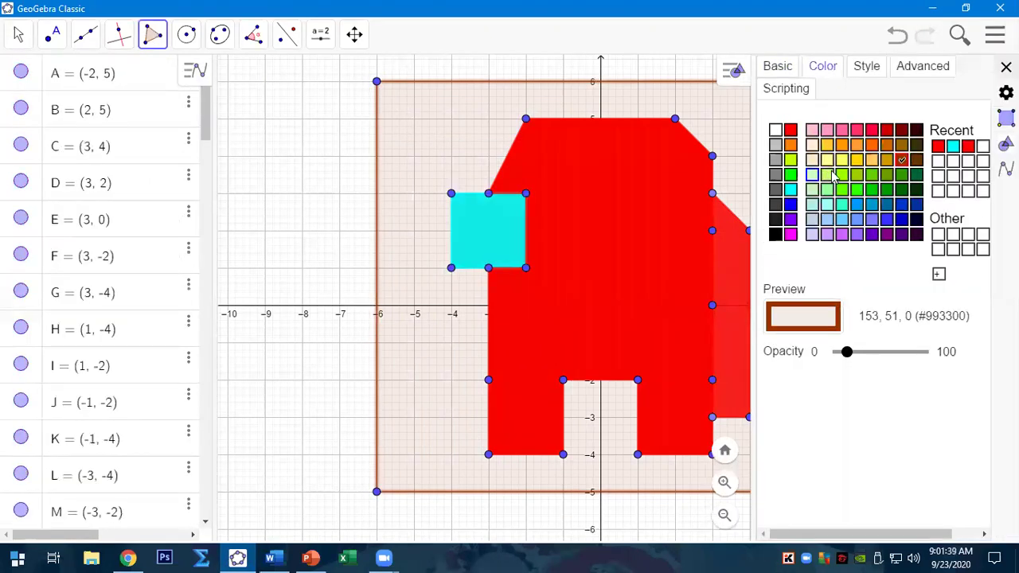
click(858, 159)
drag(850, 355, 857, 376)
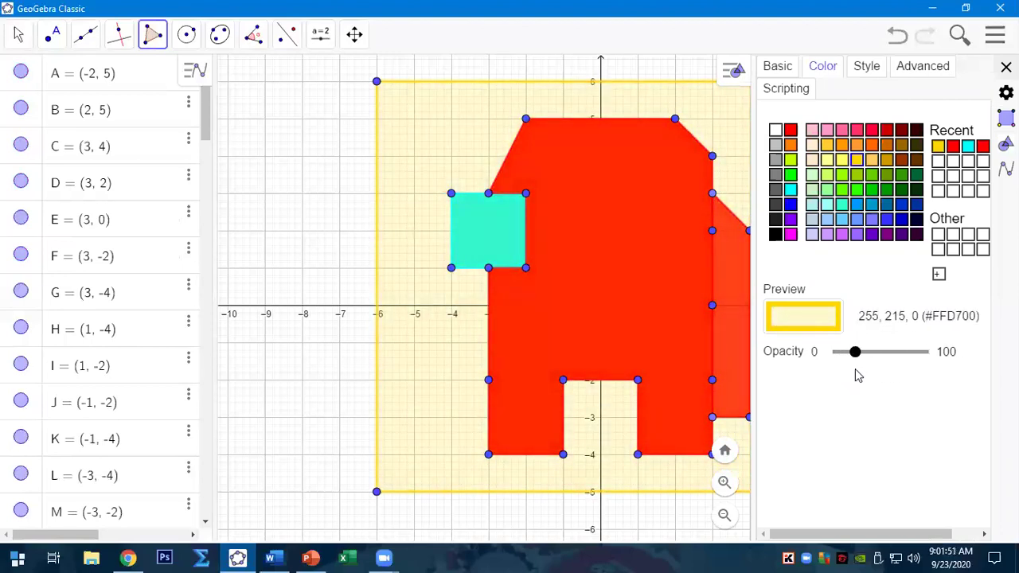
- Give the rectangle an outline thickness of 4, a standard fill, and fine-tuned fill opacity
click(865, 69)
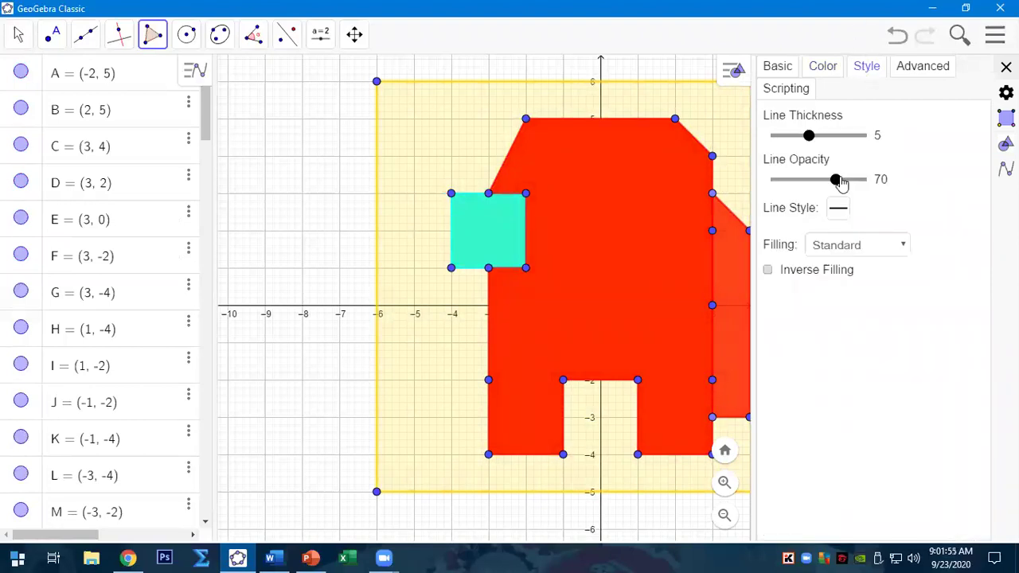
mouse_move(836, 182)
mouse_down()
mouse_move(784, 191)
mouse_move(854, 187)
mouse_up()
mouse_move(816, 142)
mouse_down()
mouse_move(848, 137)
mouse_move(806, 150)
mouse_up()
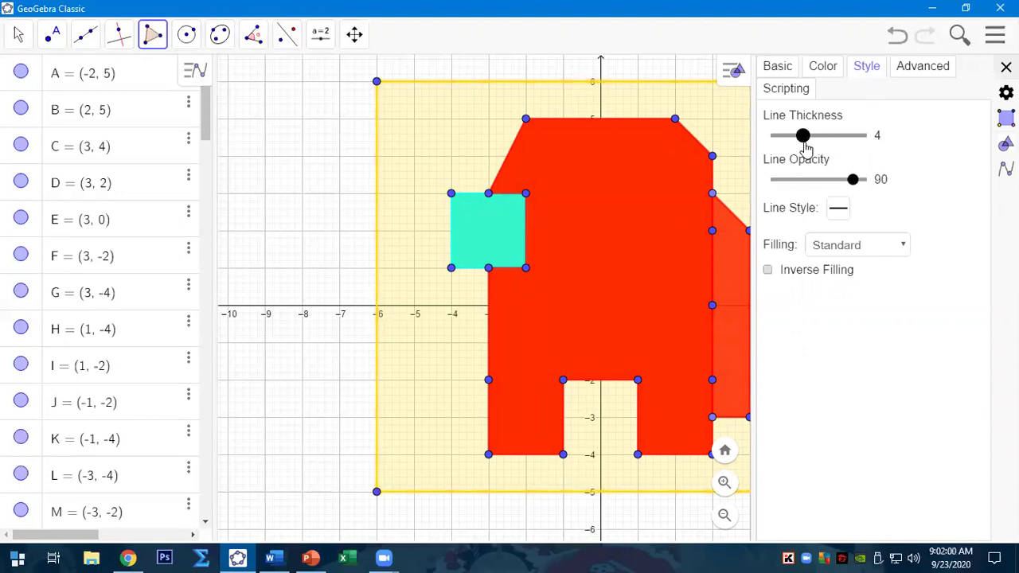
click(857, 251)
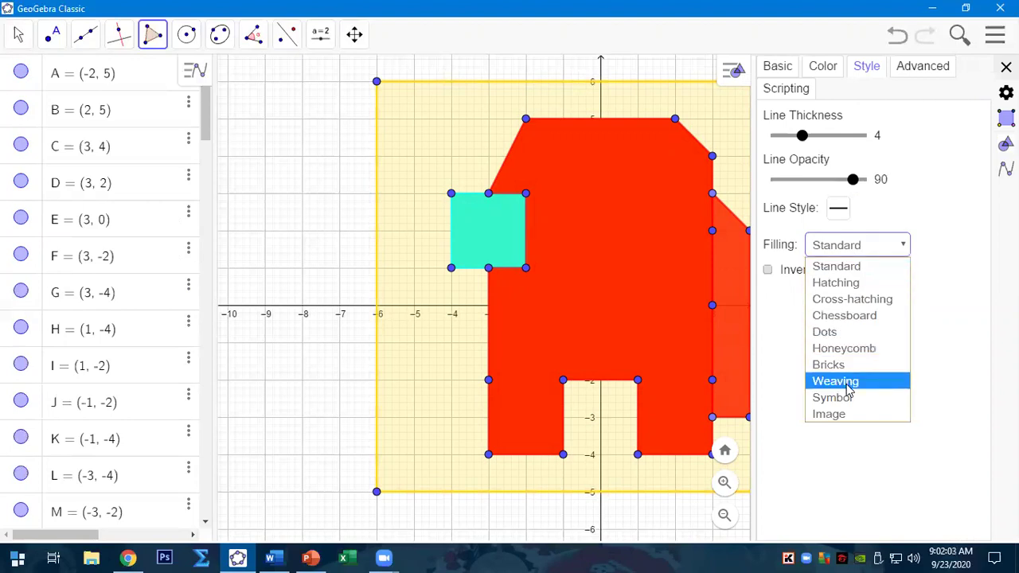
click(783, 293)
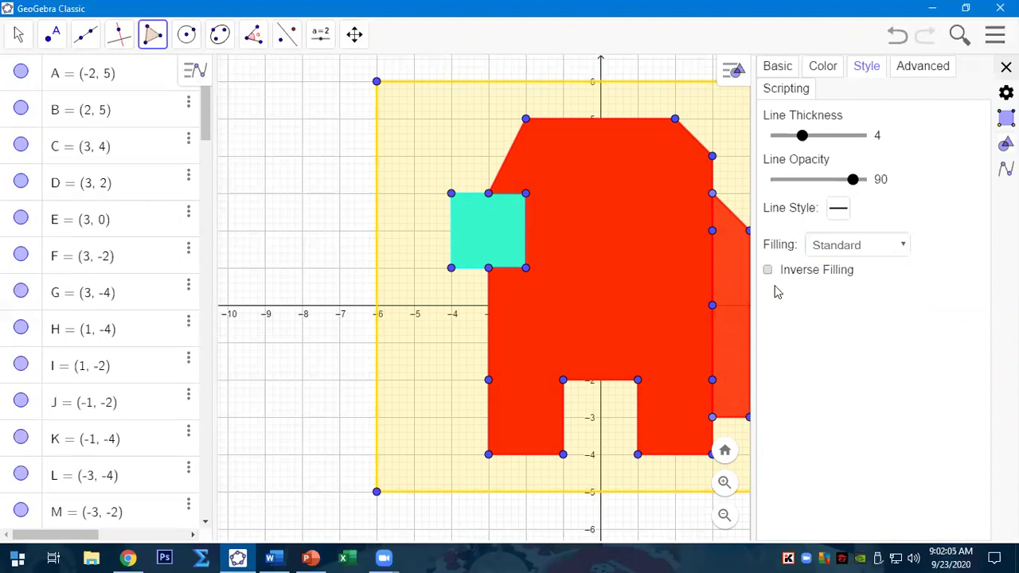
click(830, 70)
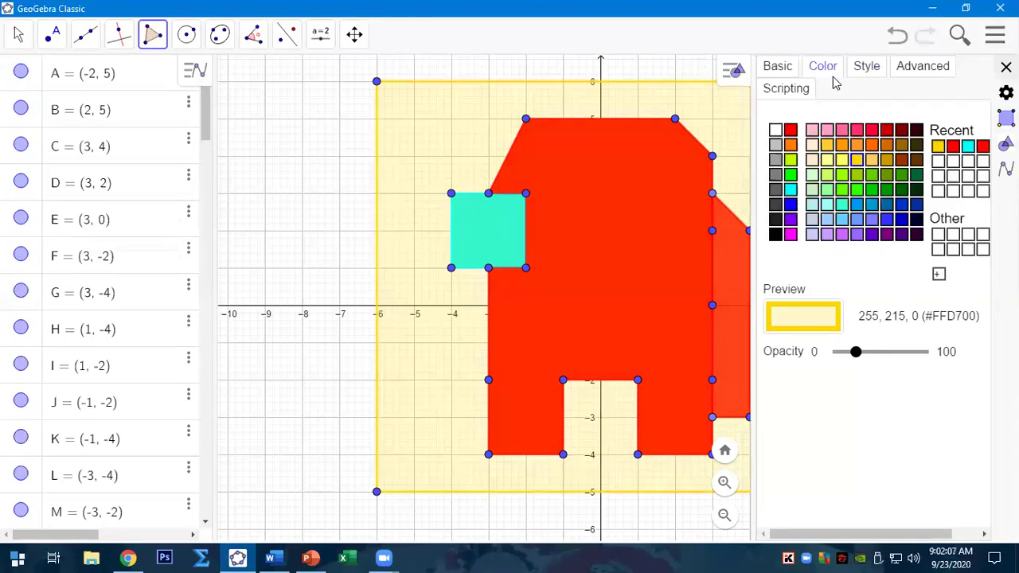
drag(857, 361, 857, 363)
click(1005, 66)
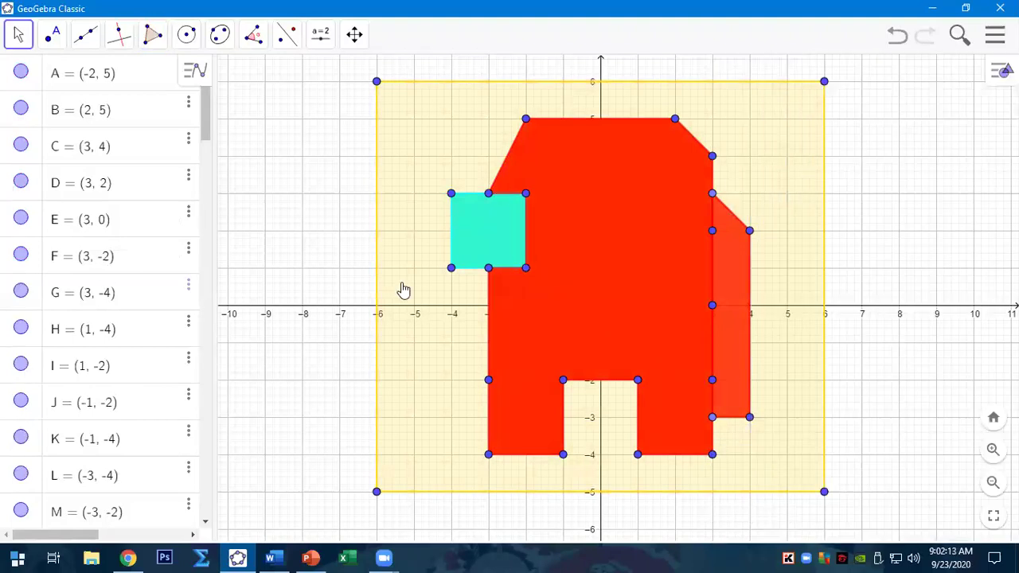
- In Word, add an empty line after the Note paragraph on page 8
click(269, 558)
scroll(501, 234, up, 5)
scroll(552, 243, down, 10)
click(551, 247)
scroll(549, 254, down, 15)
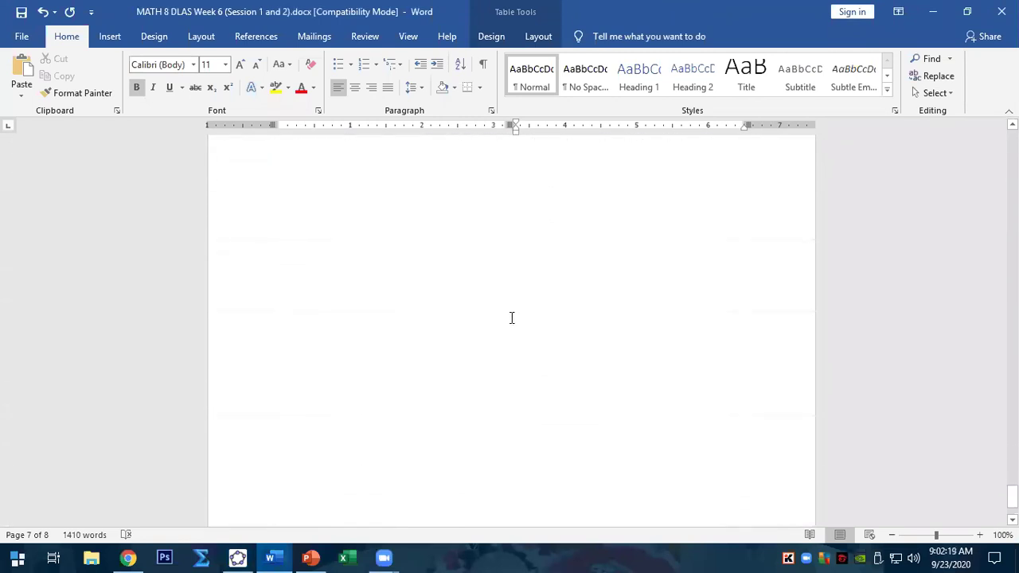
click(372, 257)
key(Return)
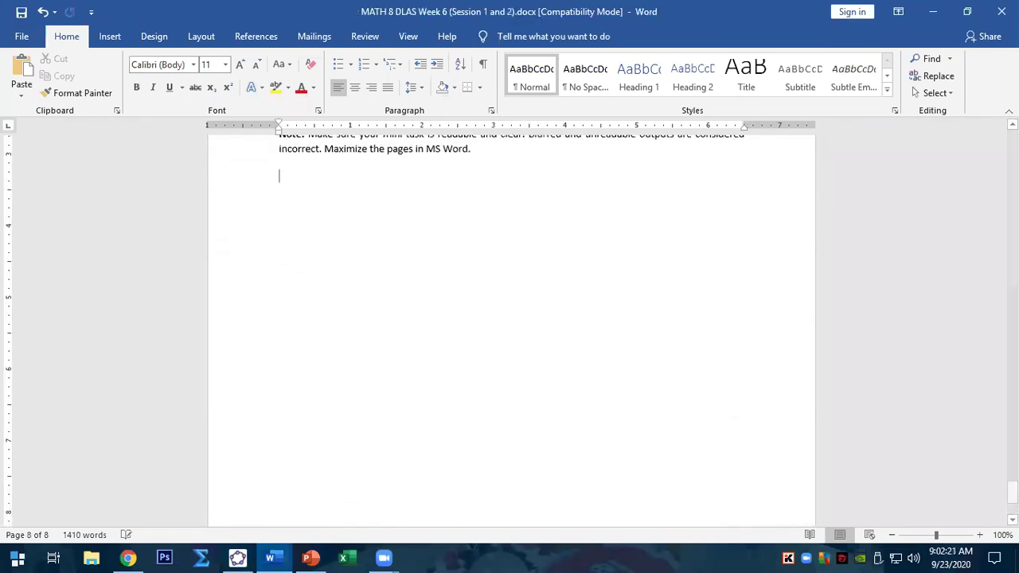
- Export the GeoGebra graph as PNG 'AMONG US' to Pictures, overwriting the existing file
click(238, 557)
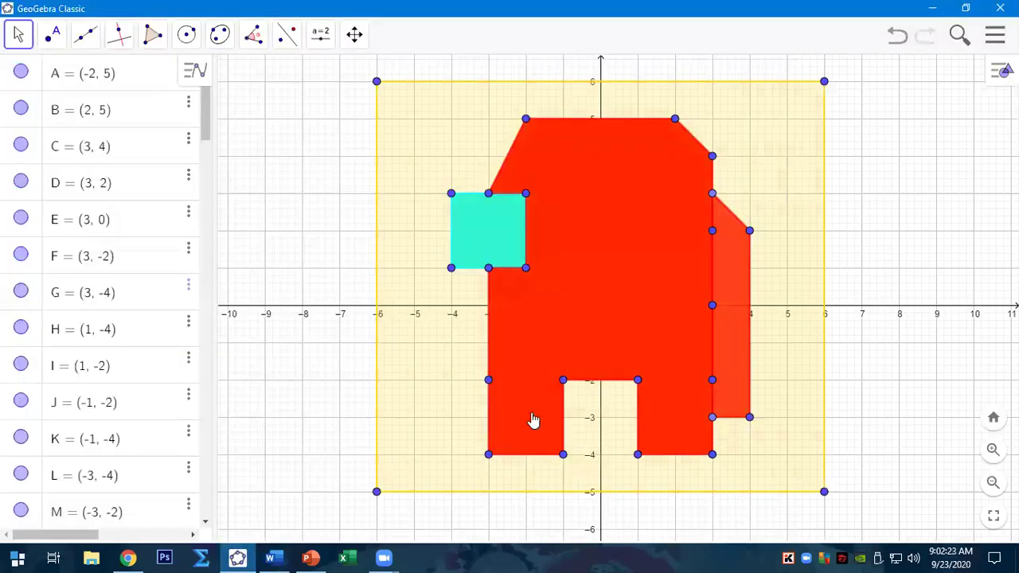
click(994, 34)
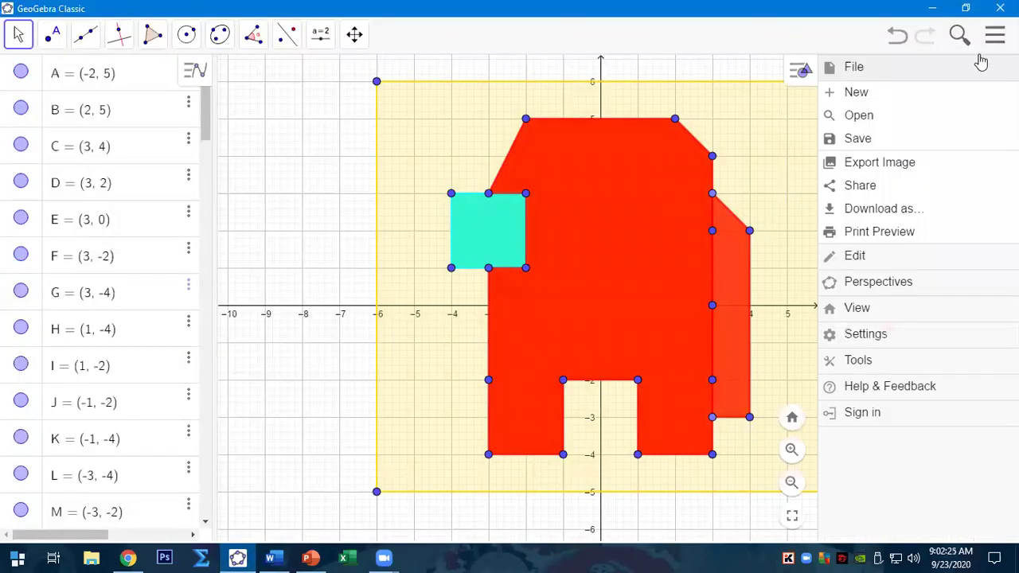
click(868, 213)
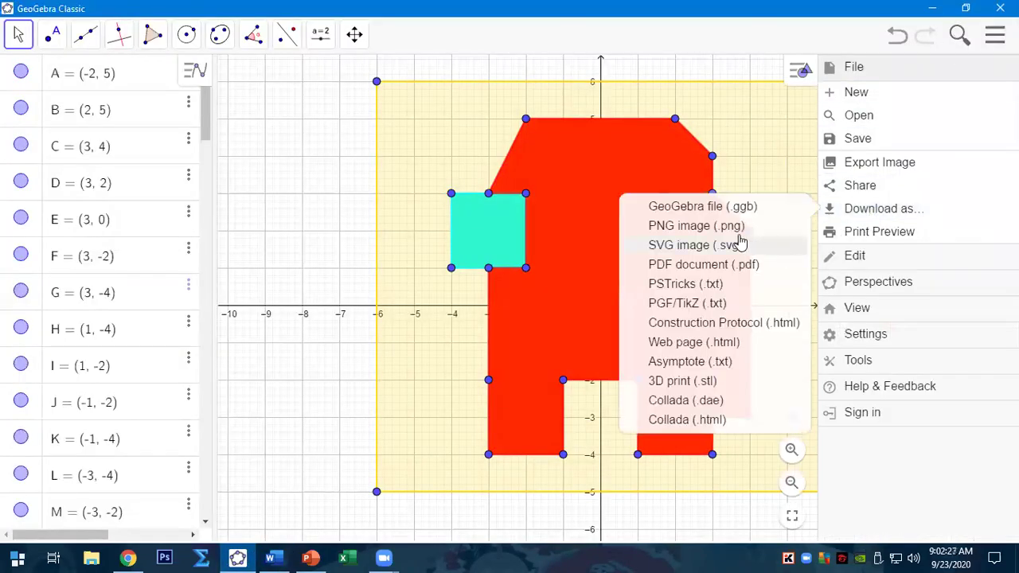
click(674, 227)
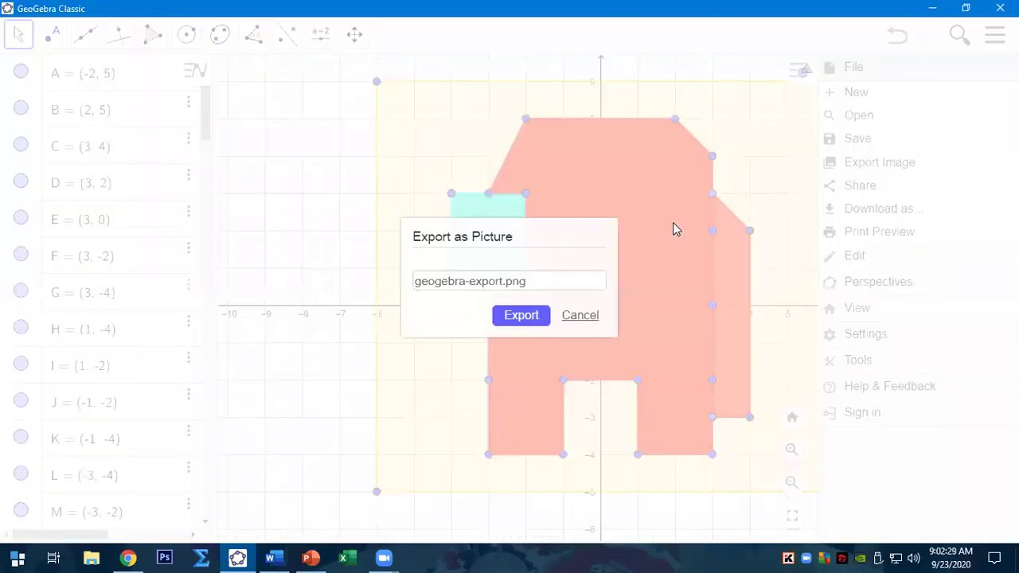
click(538, 281)
drag(539, 281, 419, 288)
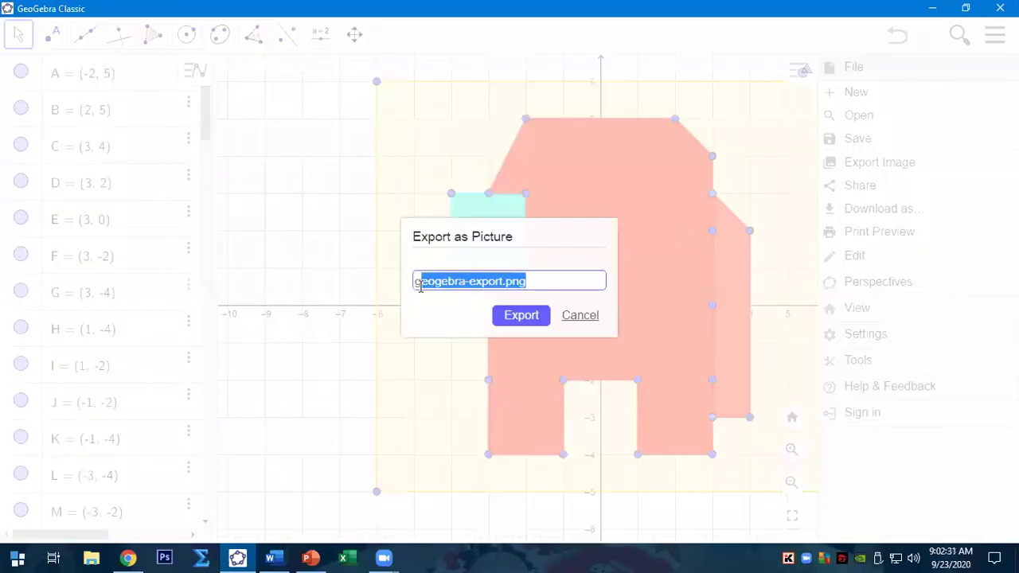
key(BackSpace)
key(BackSpace)
text(AMONG US)
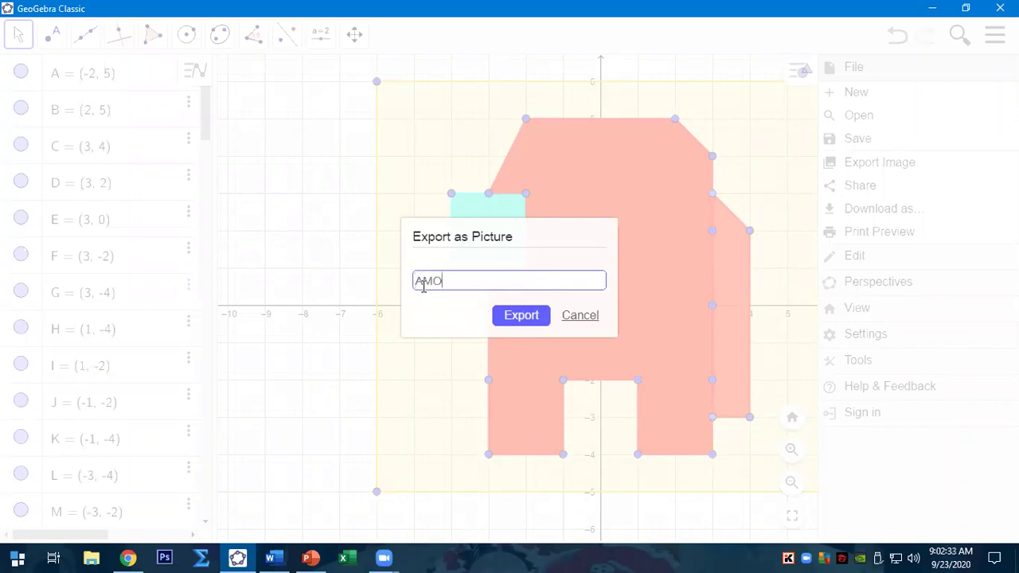
click(517, 313)
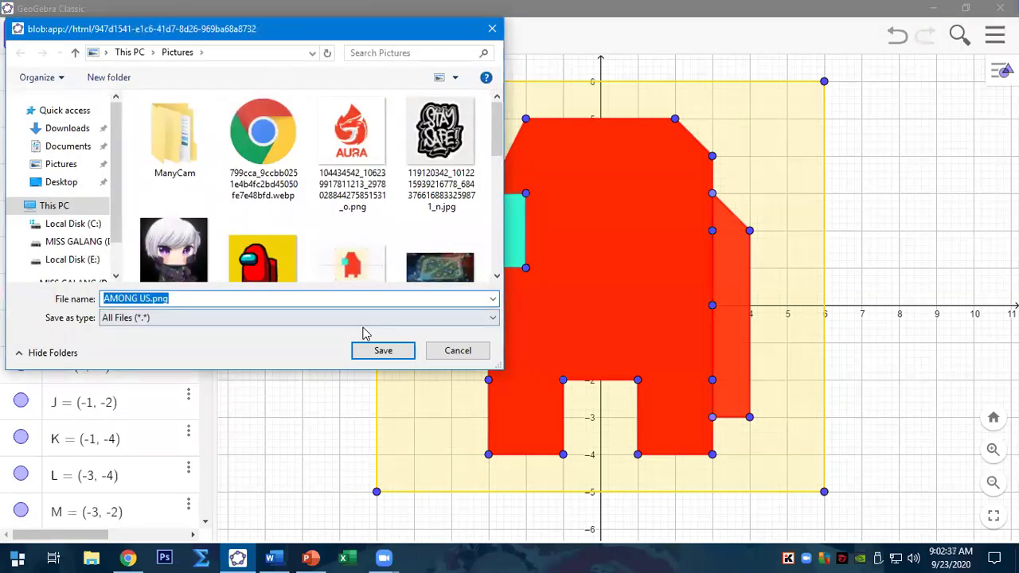
click(372, 353)
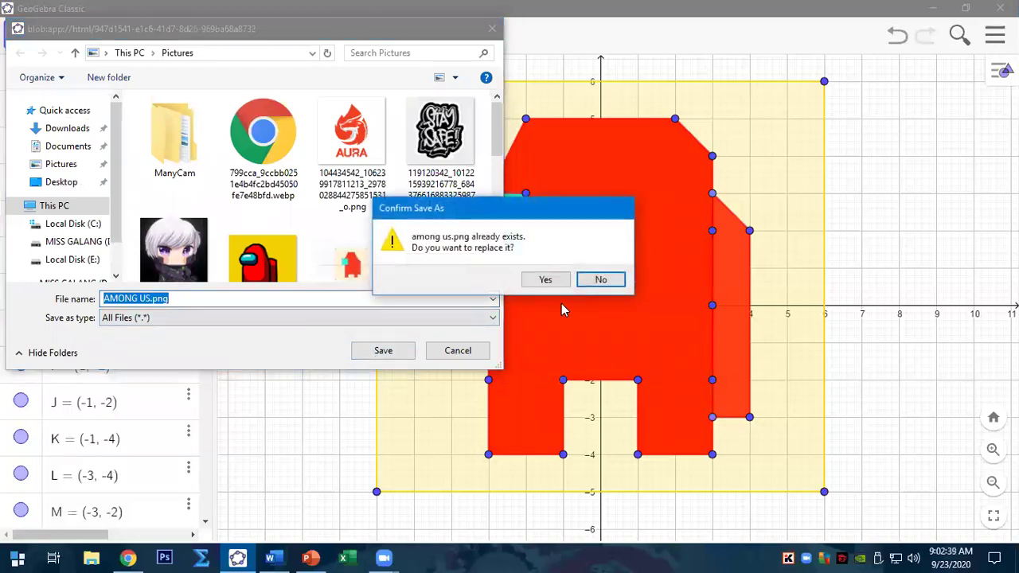
click(546, 280)
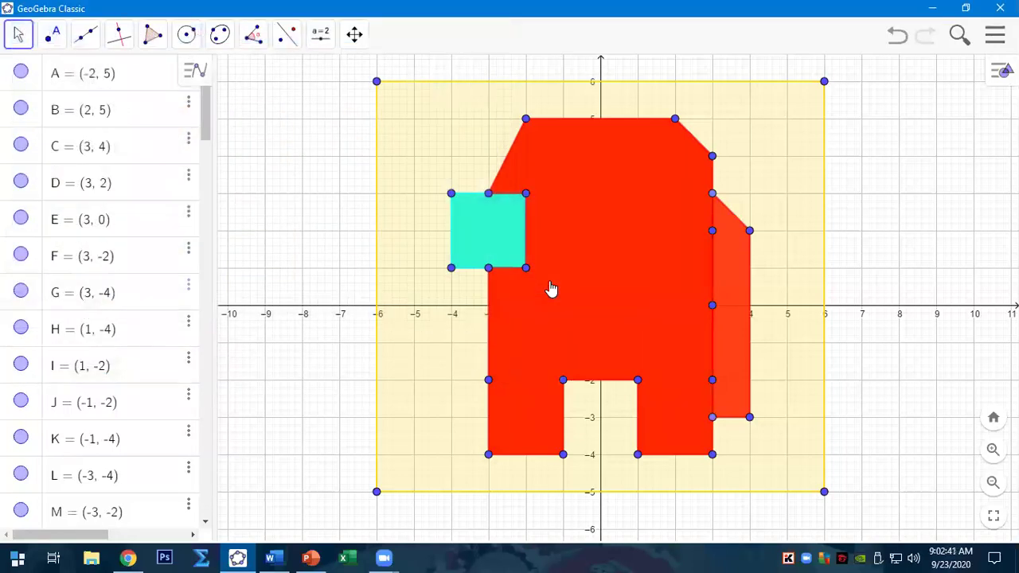
- Insert the among us.png picture from this device below the note on page 8
click(270, 558)
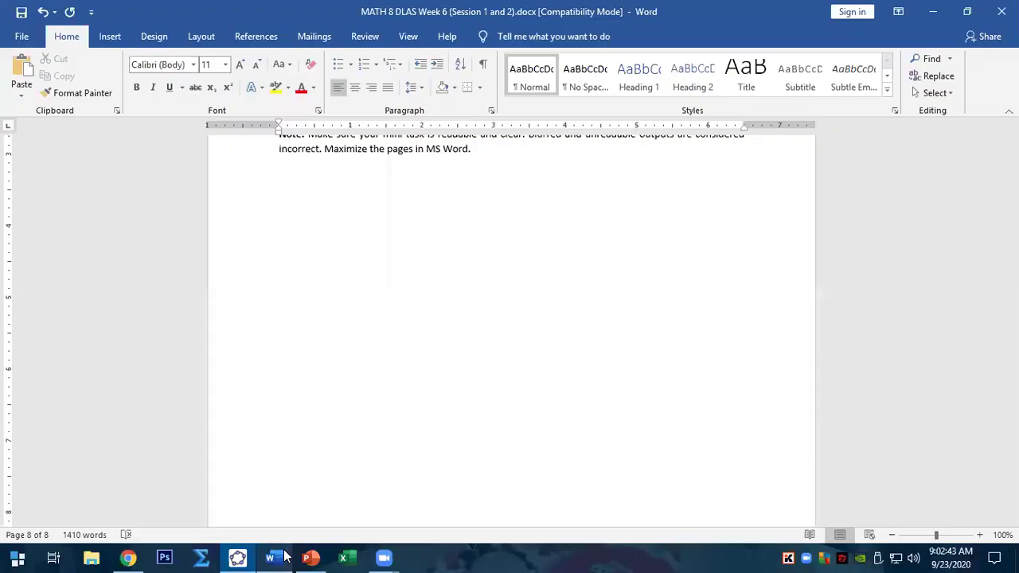
click(108, 37)
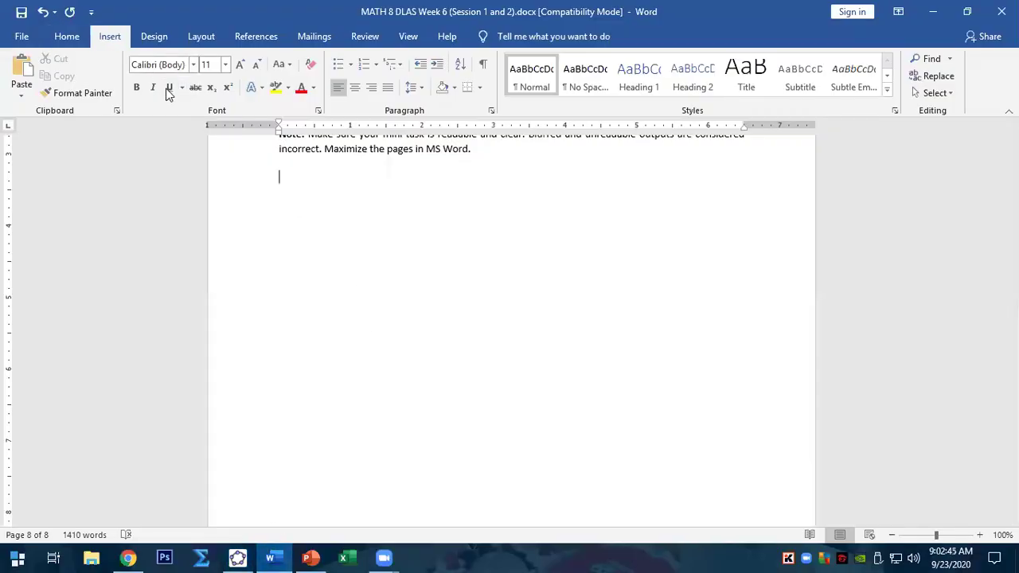
click(146, 89)
click(181, 129)
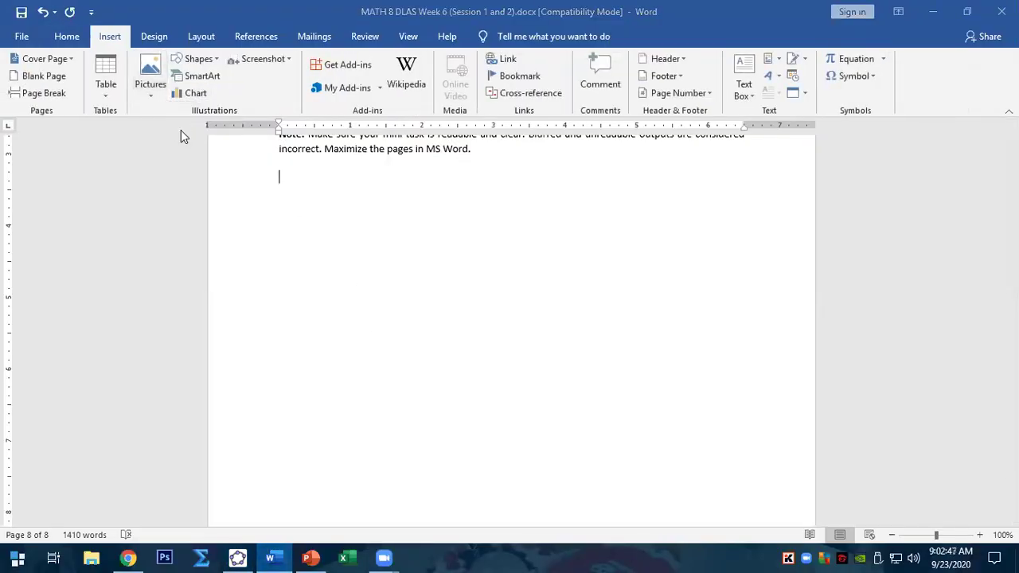
click(264, 250)
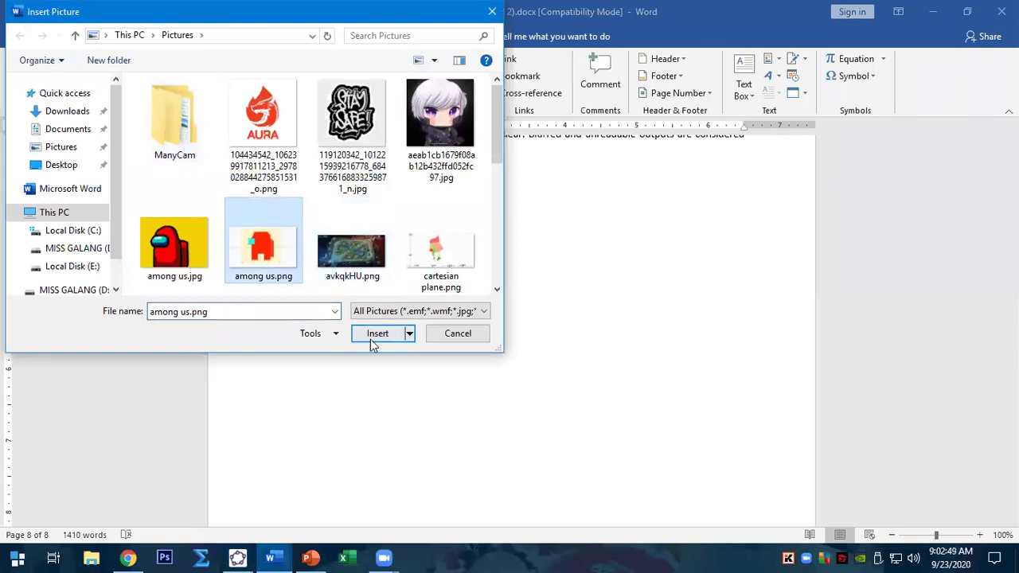
scroll(401, 212, down, 5)
scroll(399, 263, up, 5)
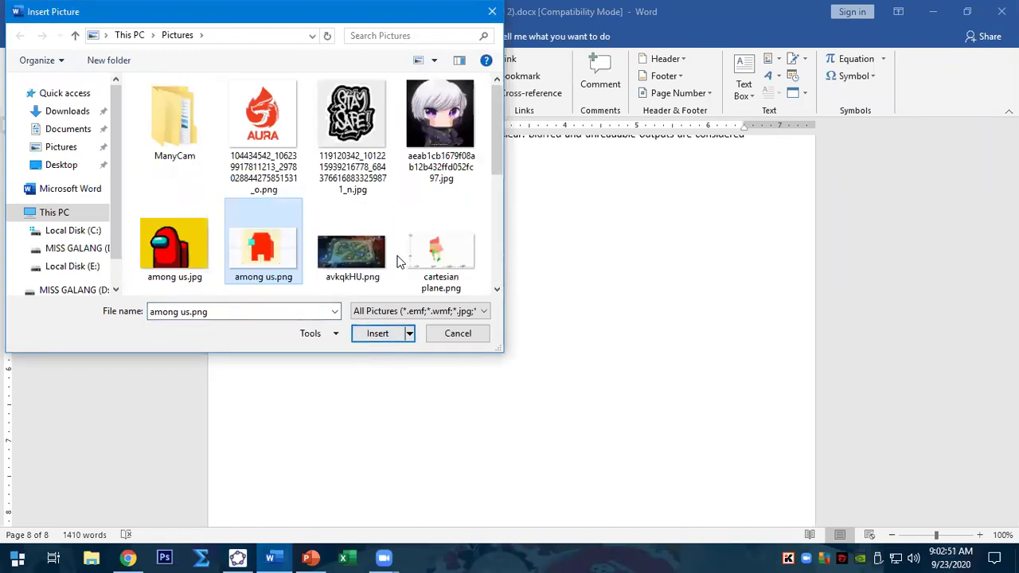
click(390, 326)
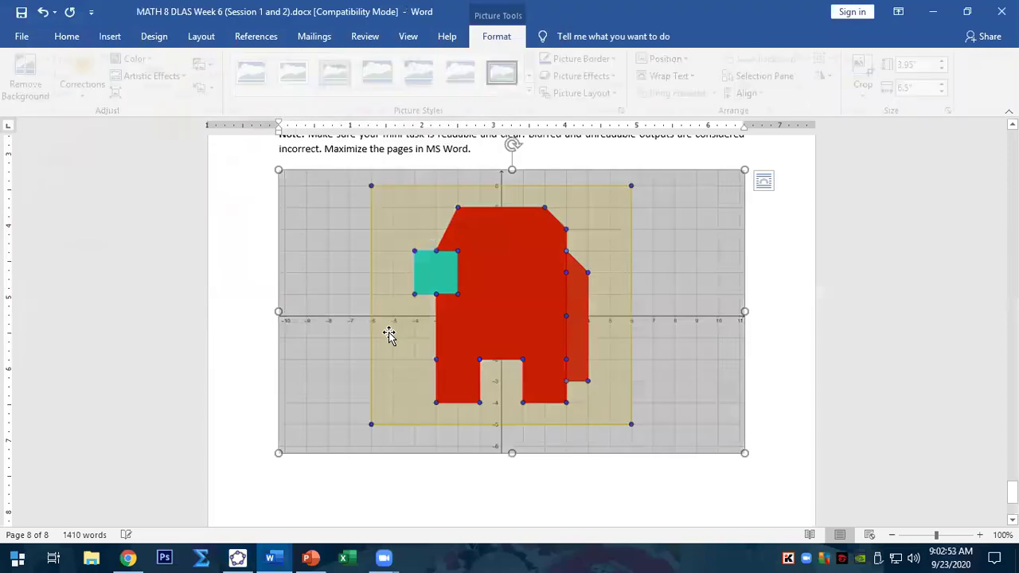
click(780, 371)
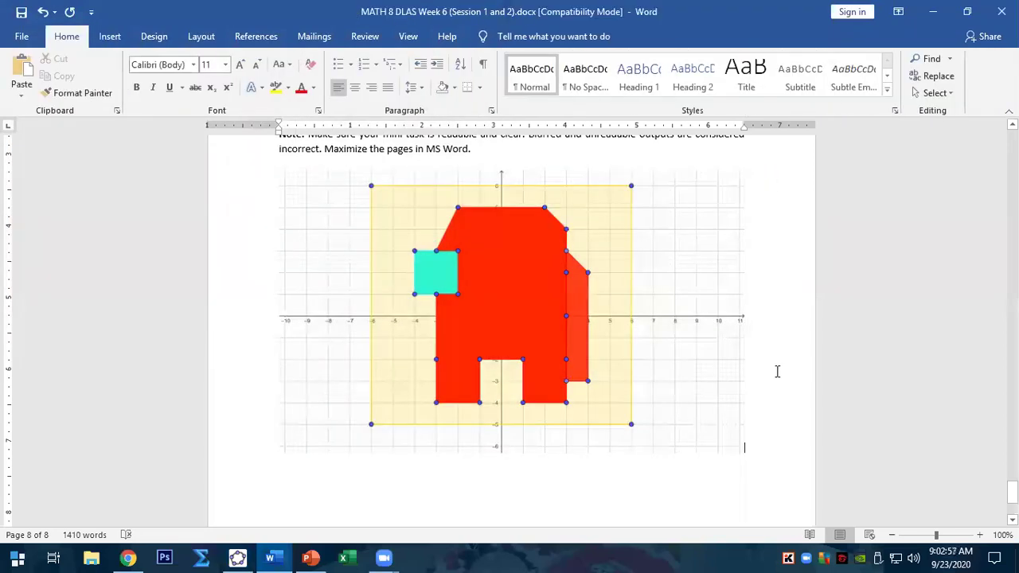
- Scroll through page 8 to review the tables and graph, then bring up the PowerPoint deck
scroll(775, 371, up, 8)
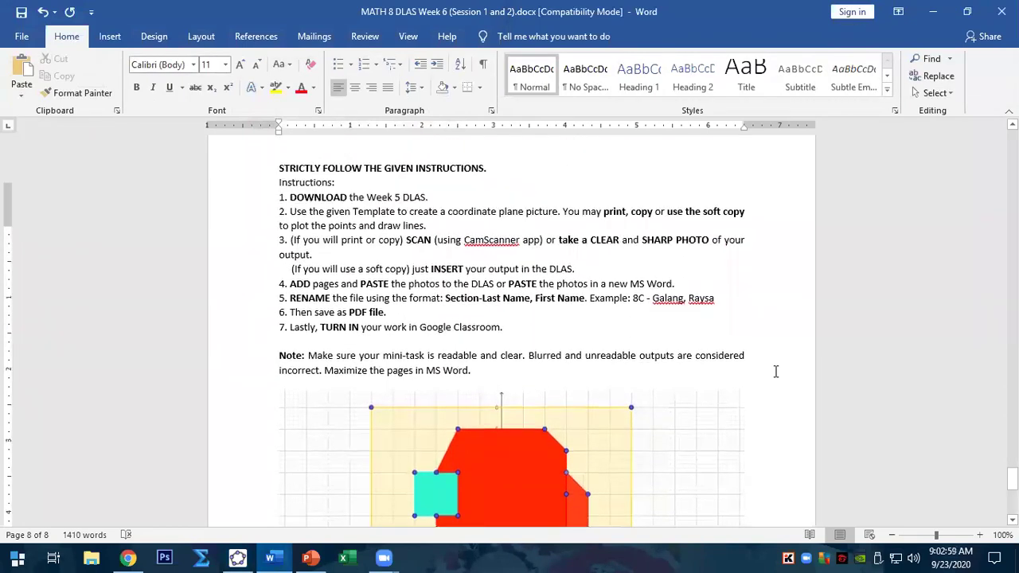
scroll(775, 371, down, 8)
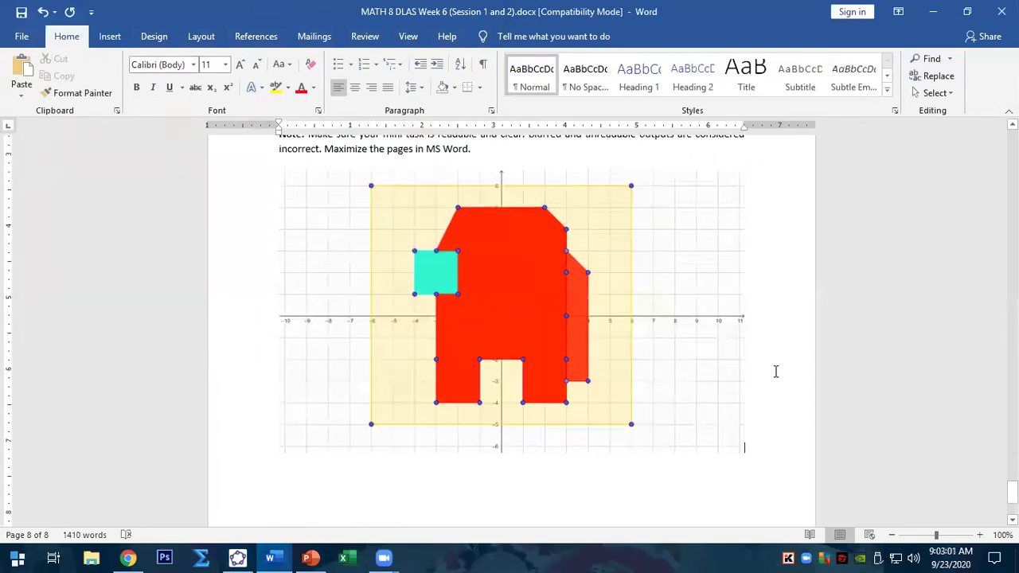
ctrl+scroll(775, 371, down, 4)
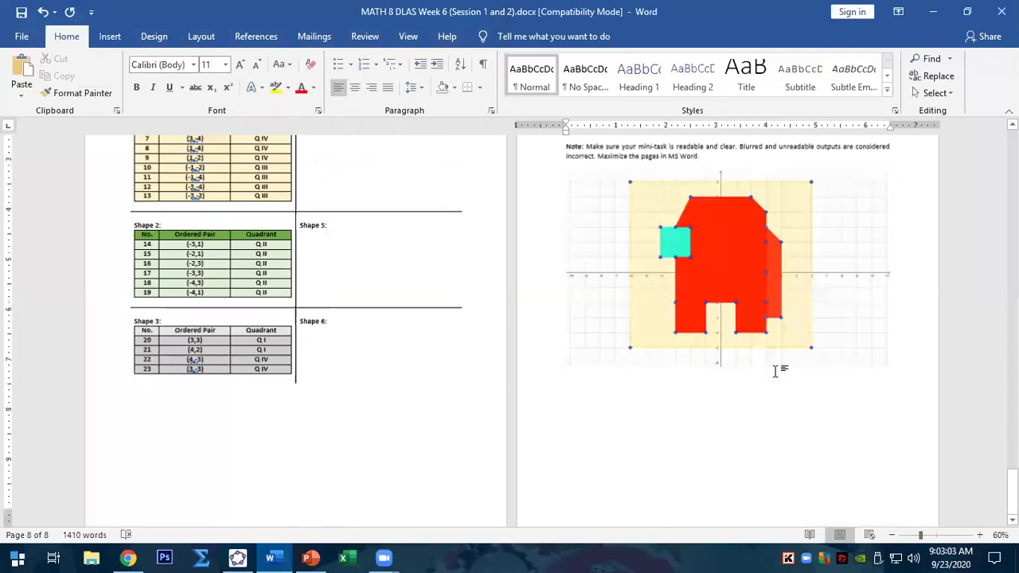
scroll(775, 374, up, 3)
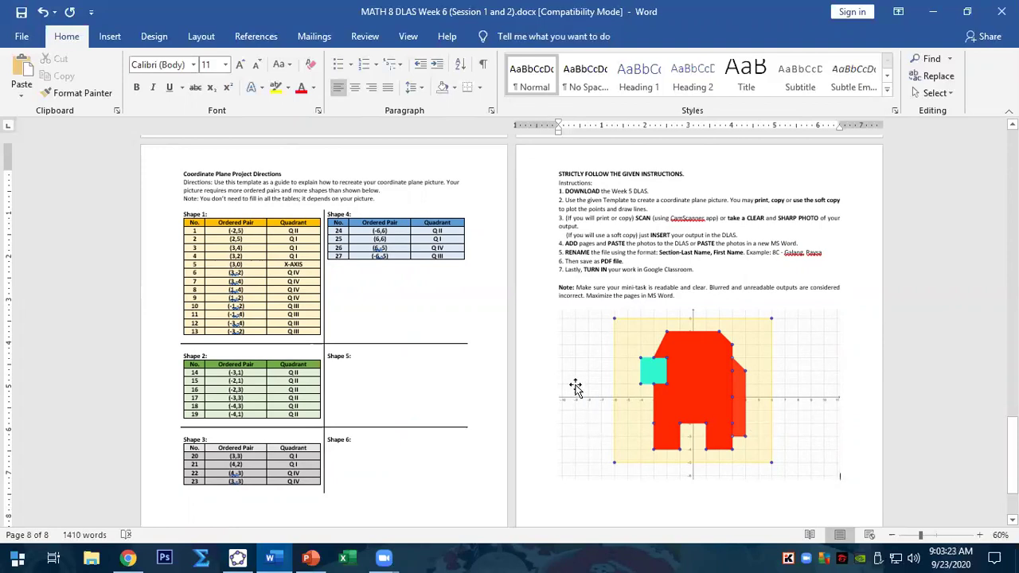
click(315, 557)
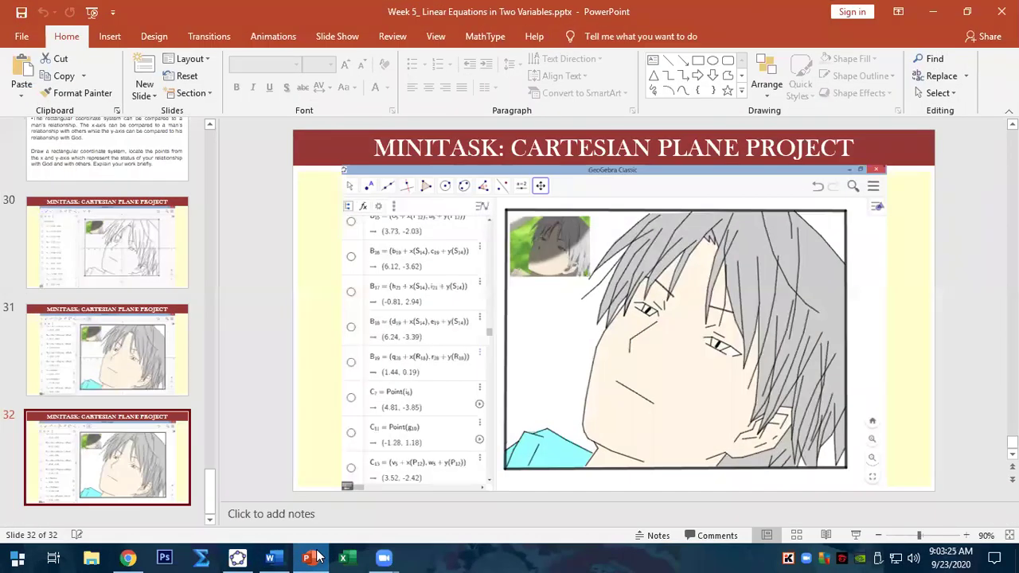